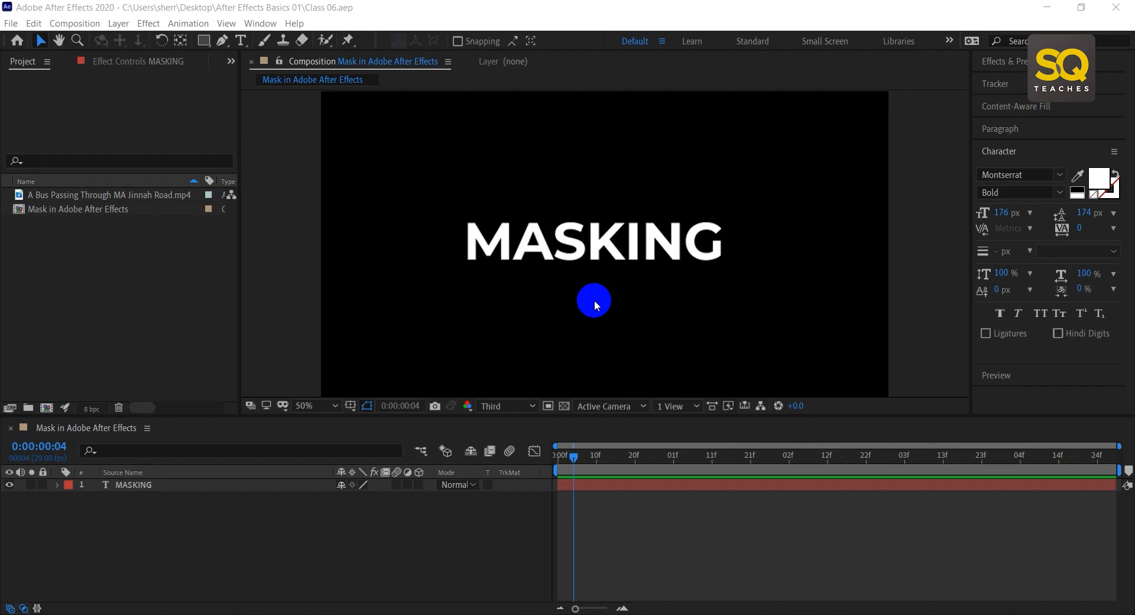
pyautogui.click(638, 251)
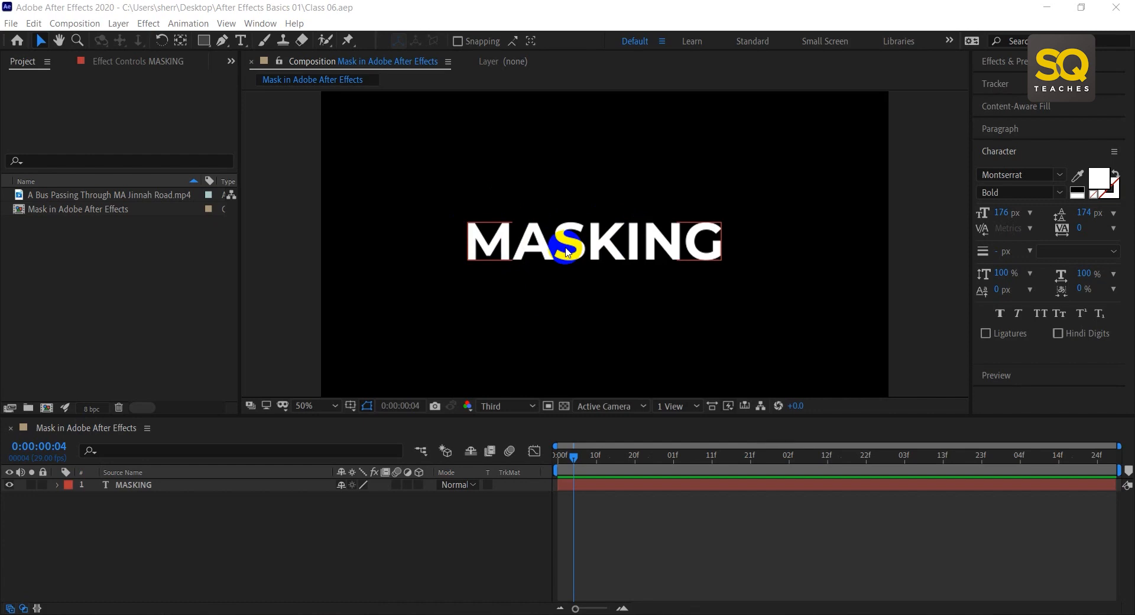
pyautogui.click(435, 192)
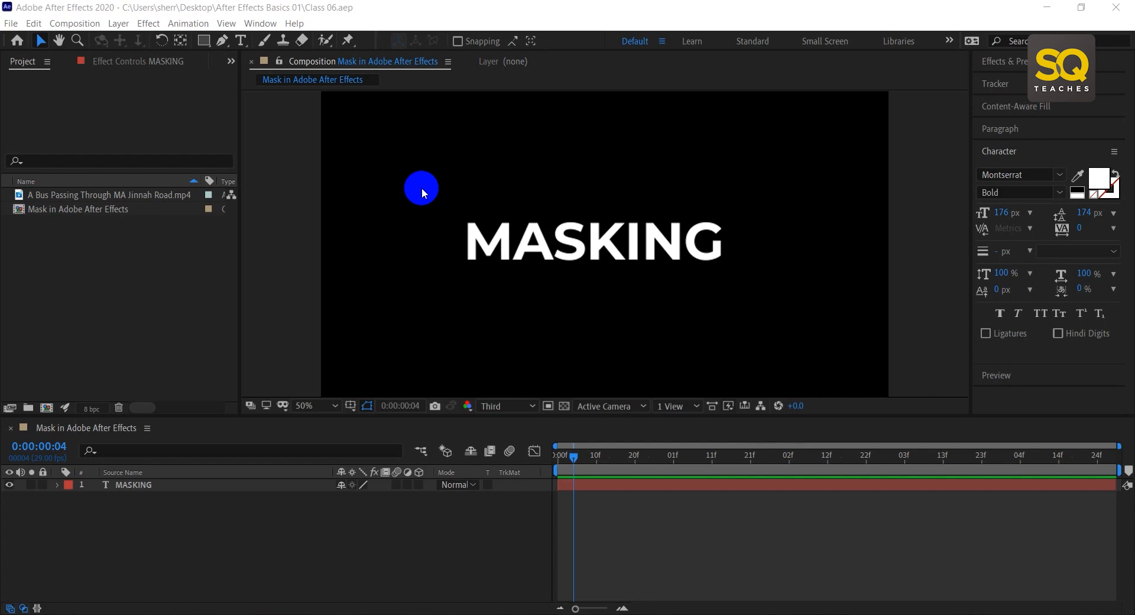
# Step: Draw a rectangular mask around the whole word on the MASKING text layer and expand Mask 1's properties
pyautogui.click(158, 485)
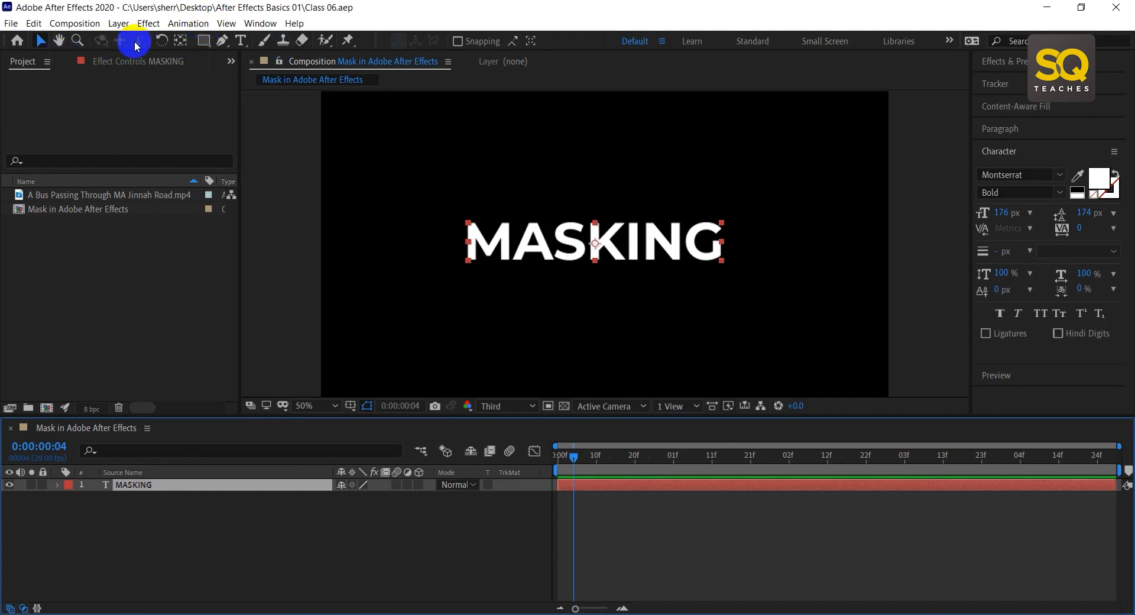
pyautogui.click(205, 42)
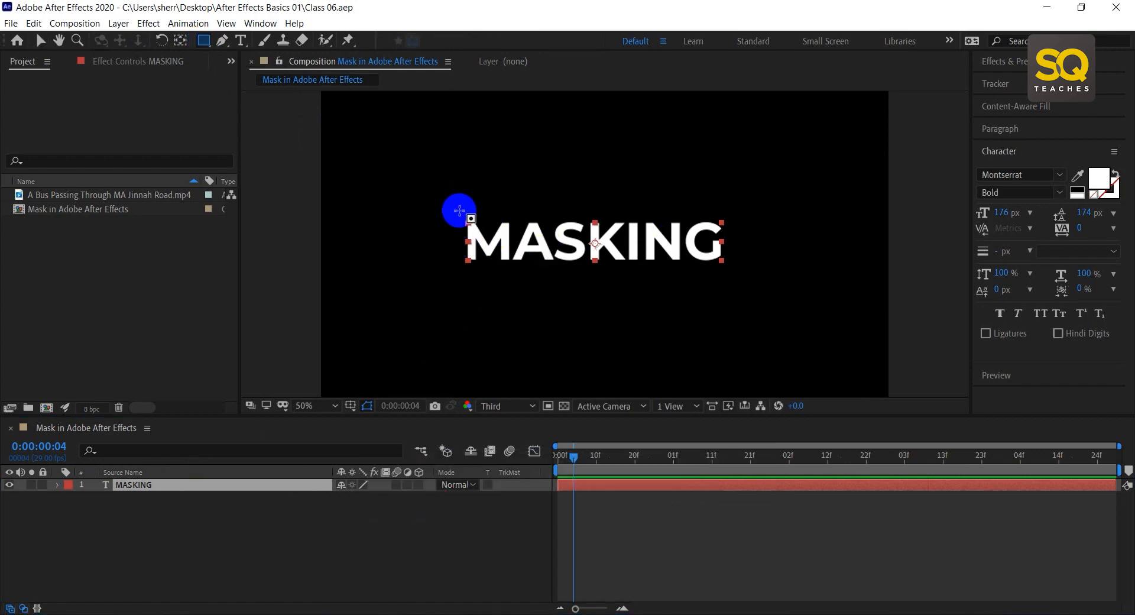
pyautogui.moveTo(443, 193); pyautogui.dragTo(757, 289)
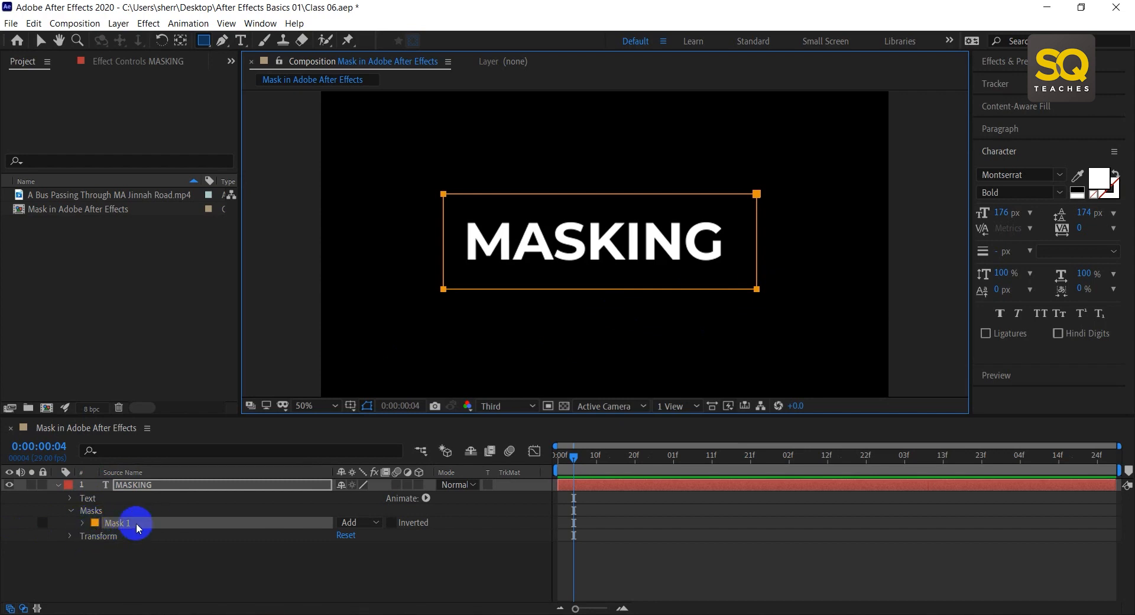
pyautogui.click(82, 523)
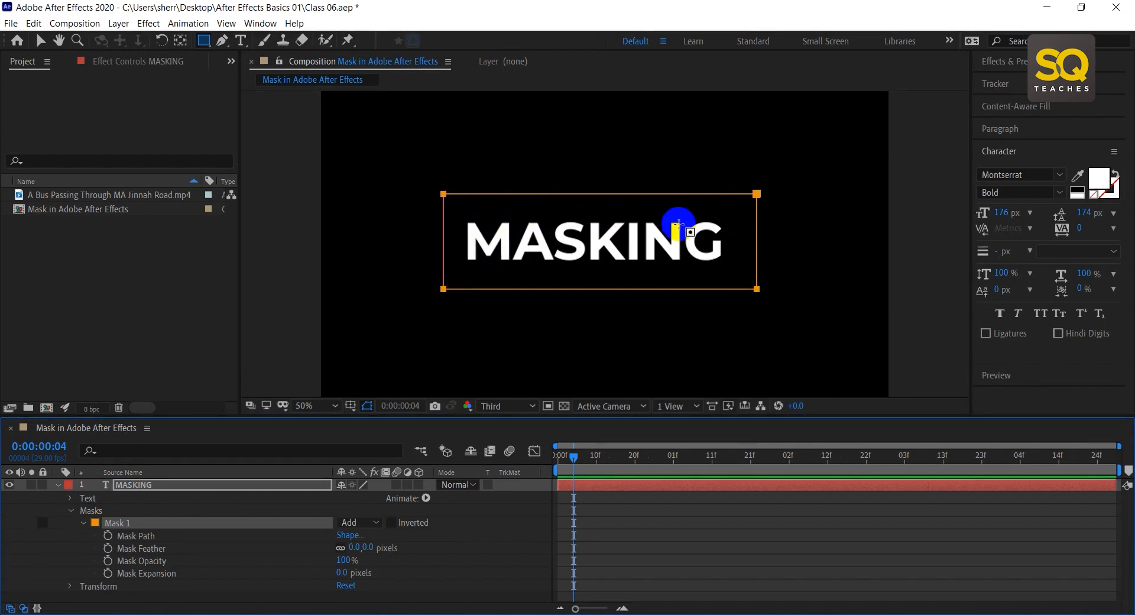
# Step: Move the mask across to the start of the letter K, and back around the whole word
pyautogui.click(41, 41)
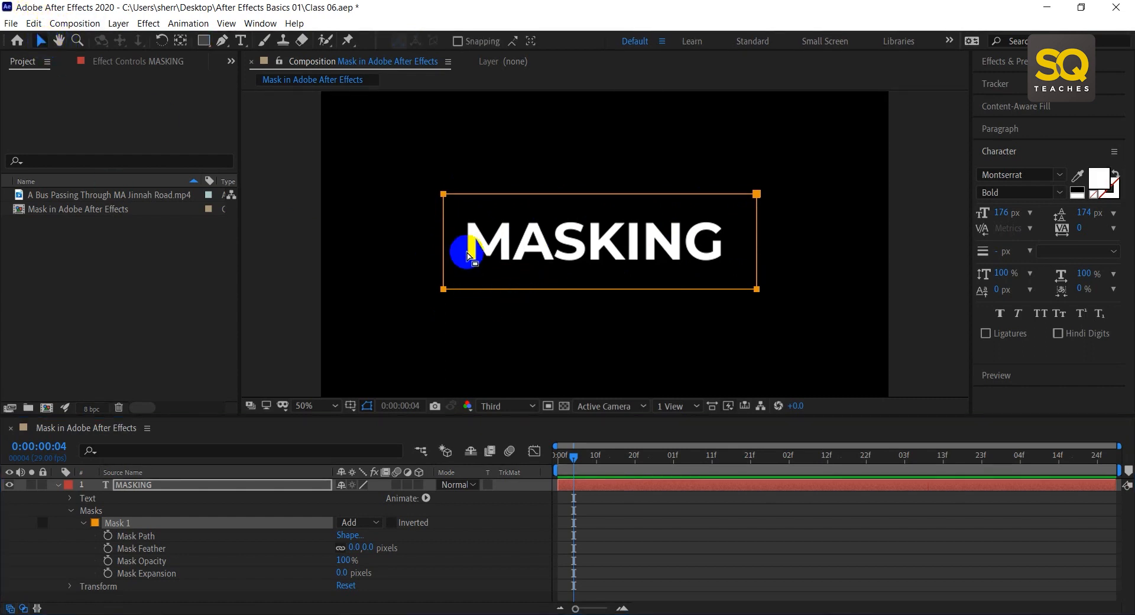
pyautogui.moveTo(445, 253); pyautogui.dragTo(591, 253)
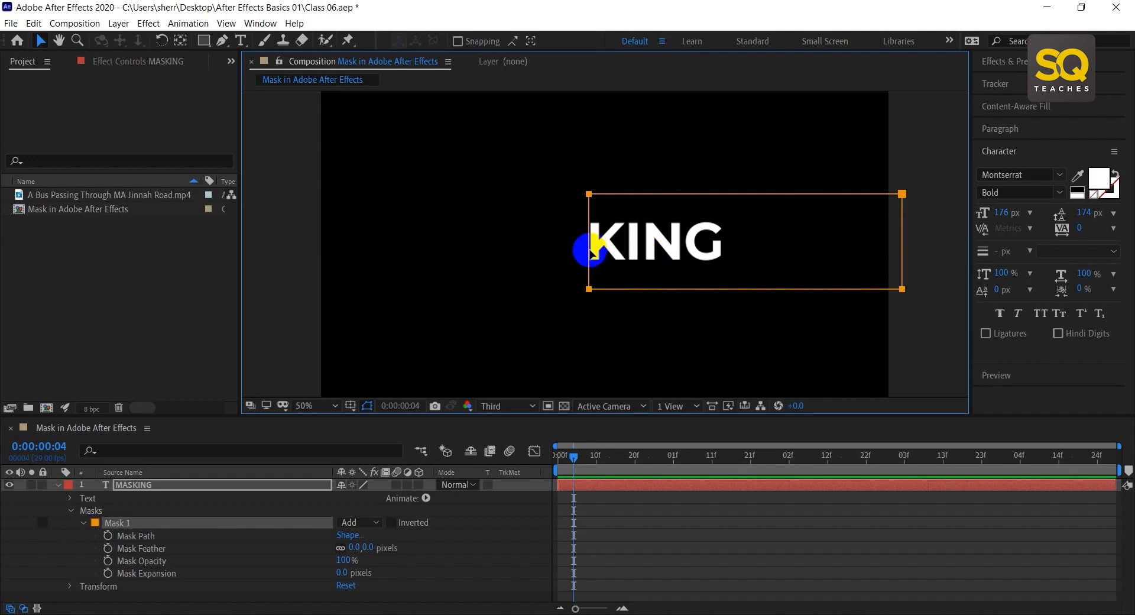
pyautogui.moveTo(589, 248); pyautogui.dragTo(439, 247)
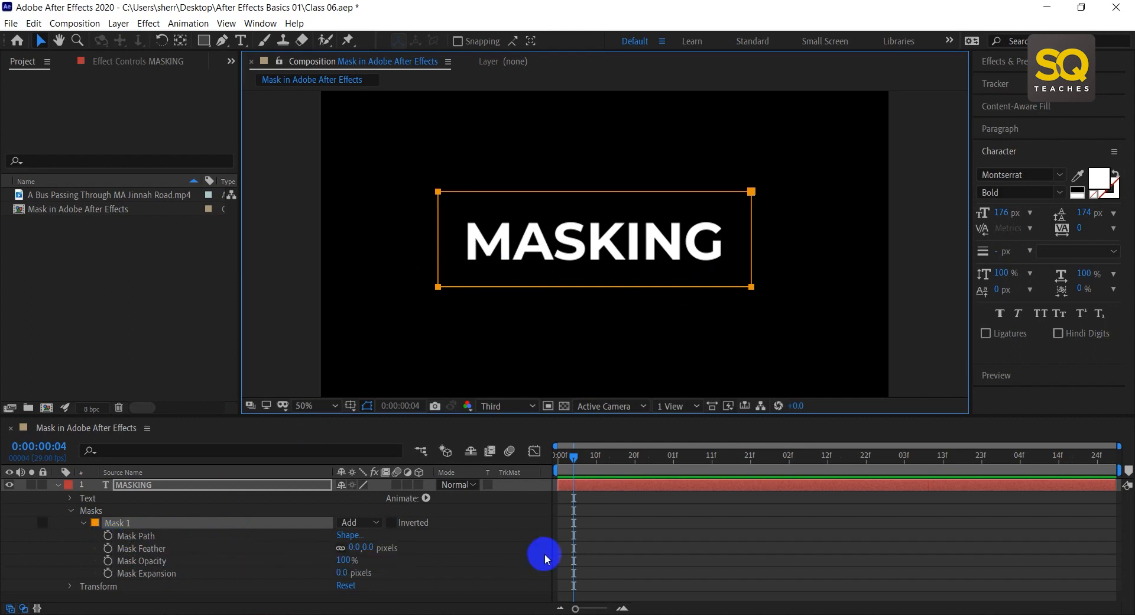
# Step: Add a Mask Path keyframe for Mask 1 at 0:00:00:00
pyautogui.click(577, 459)
pyautogui.moveTo(577, 461); pyautogui.dragTo(519, 458)
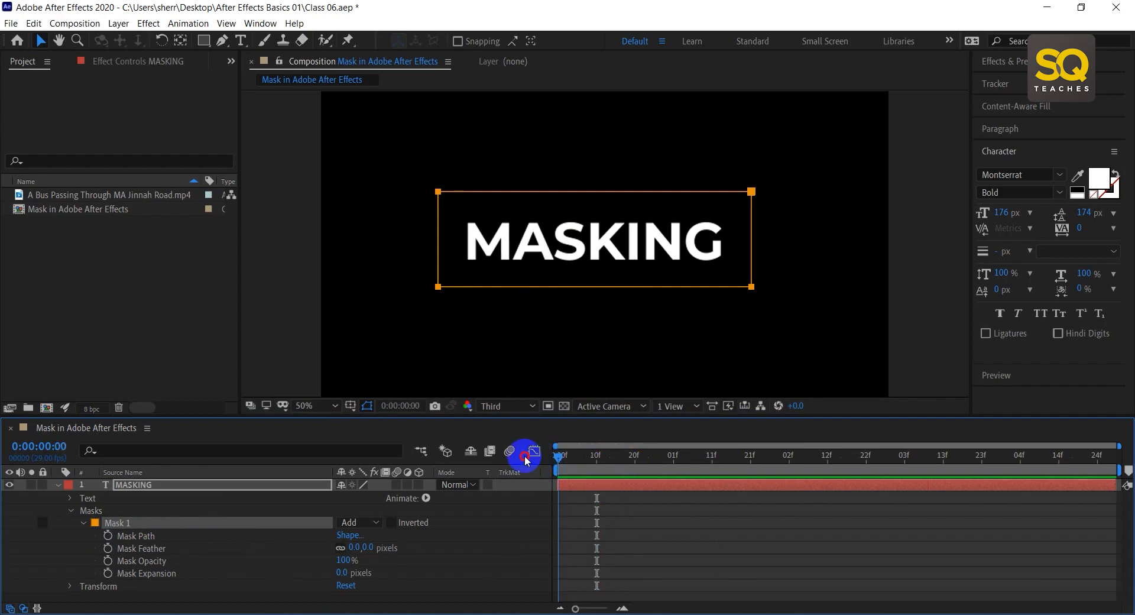
pyautogui.click(107, 536)
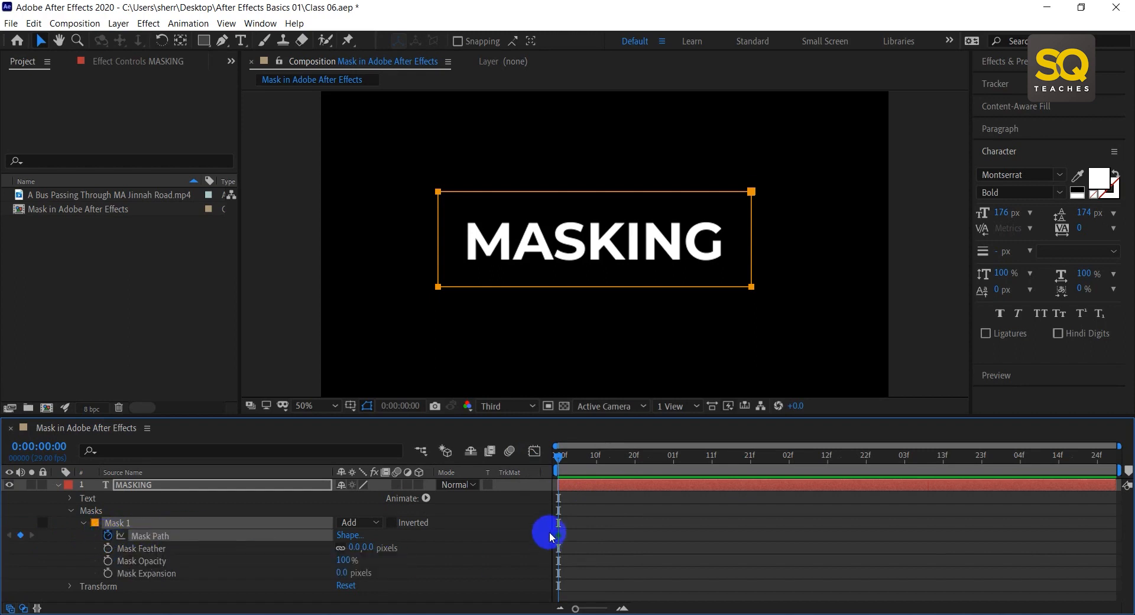
pyautogui.click(564, 543)
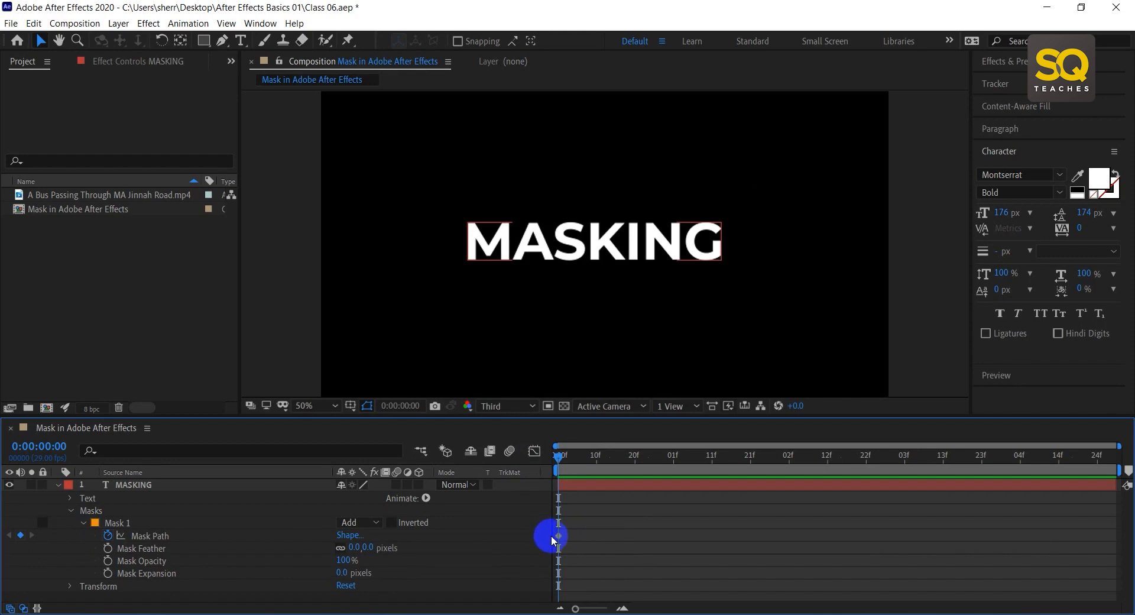
pyautogui.click(559, 536)
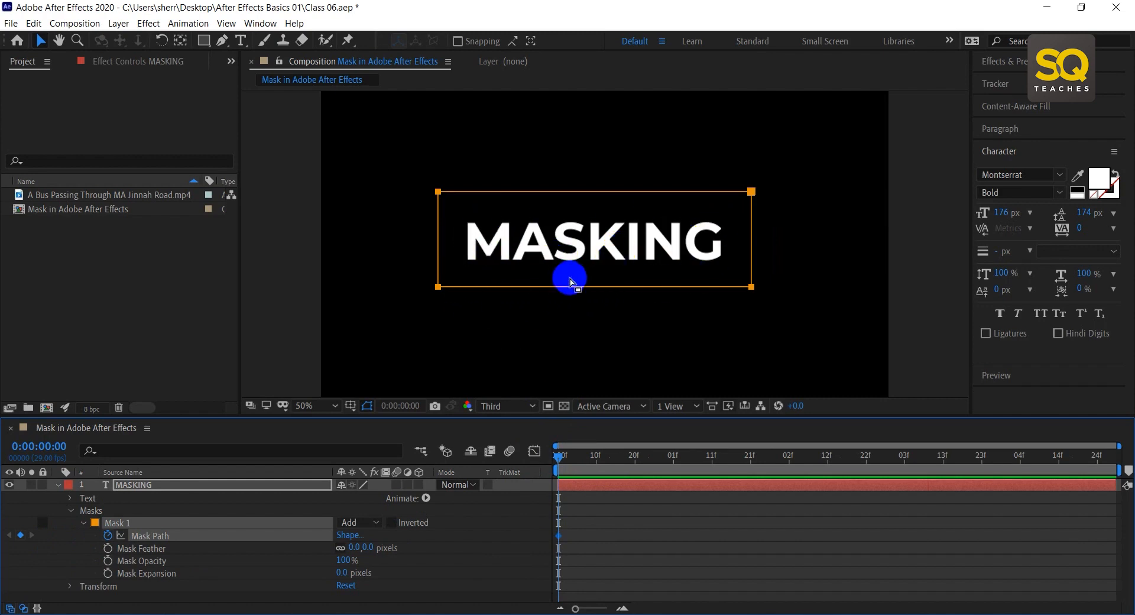
# Step: At 0:00:01:22, move the whole mask rightwards past the end of the word to keyframe its path
pyautogui.click(749, 460)
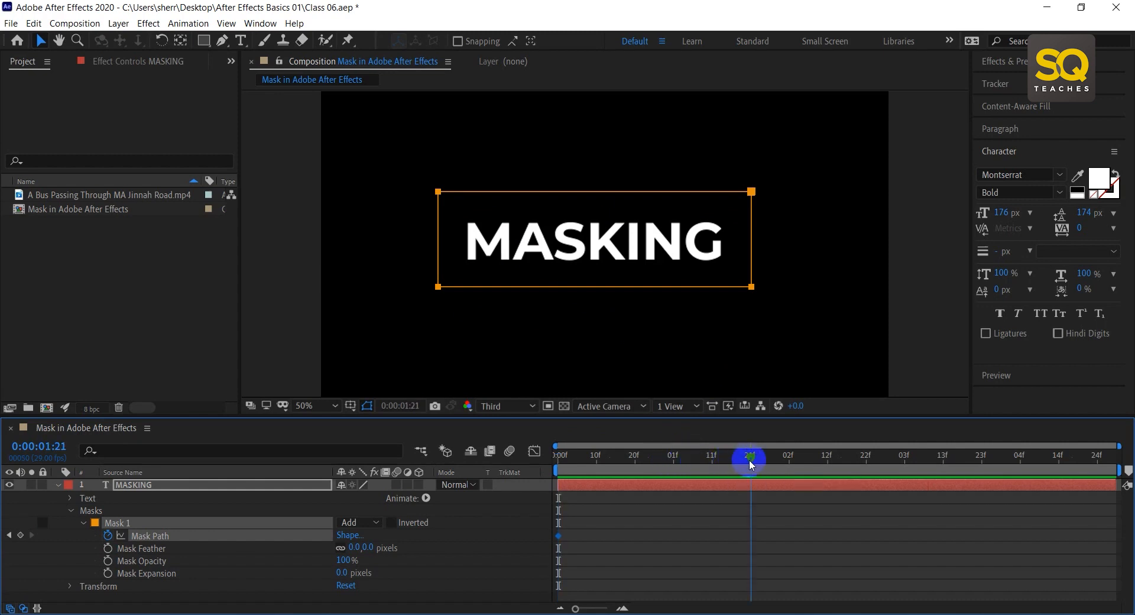
pyautogui.moveTo(750, 459); pyautogui.dragTo(752, 463)
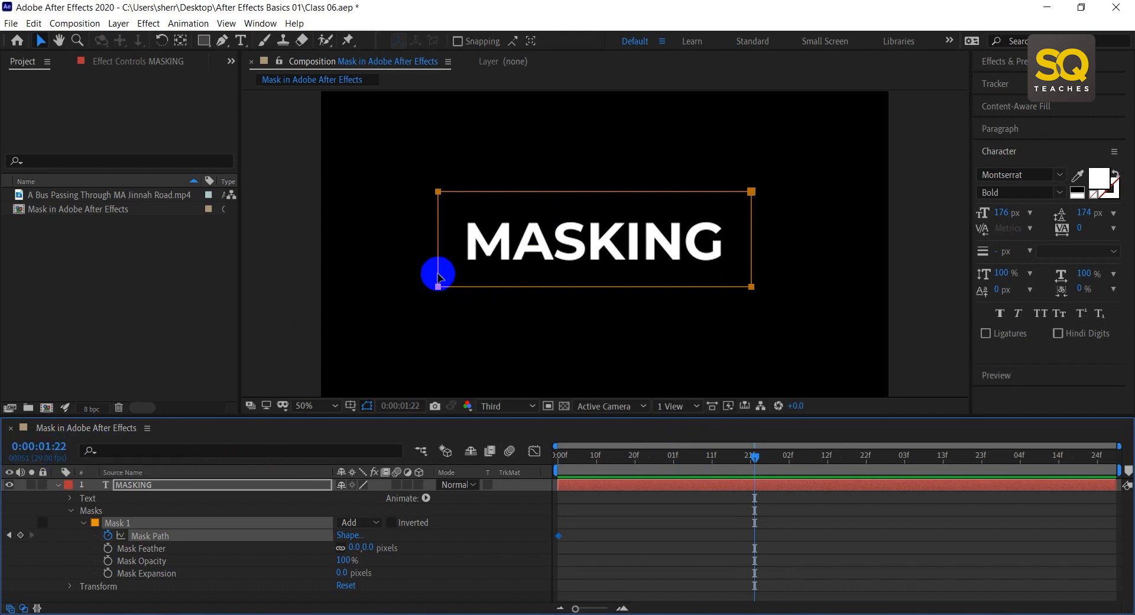
pyautogui.moveTo(442, 287); pyautogui.dragTo(758, 288)
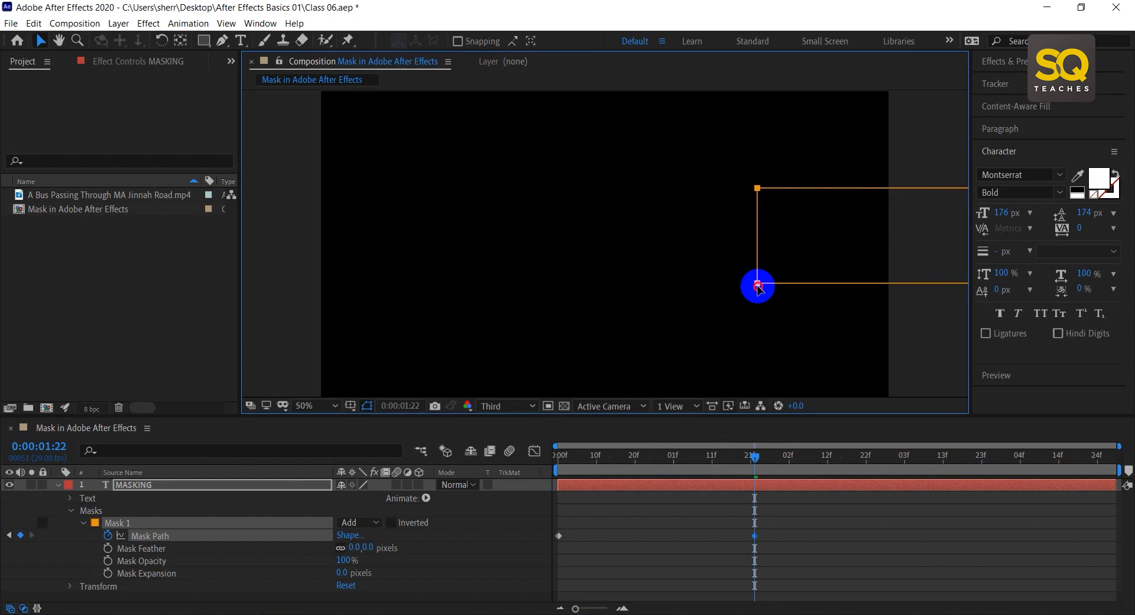
# Step: End the work area at 0:00:02:03 and preview the mask animation
pyautogui.click(794, 465)
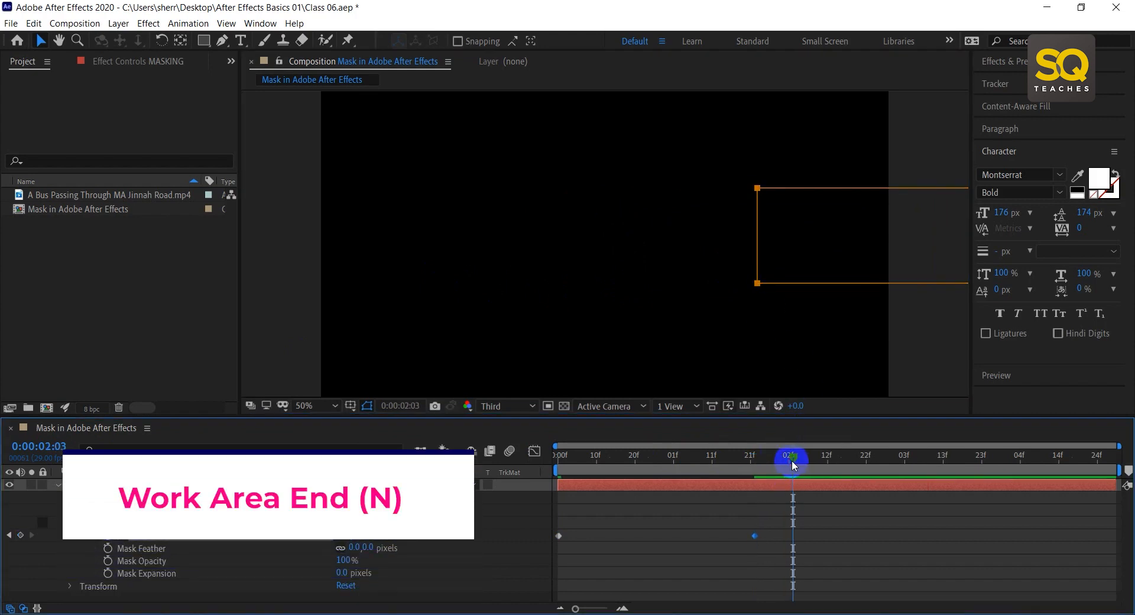
pyautogui.press('n')
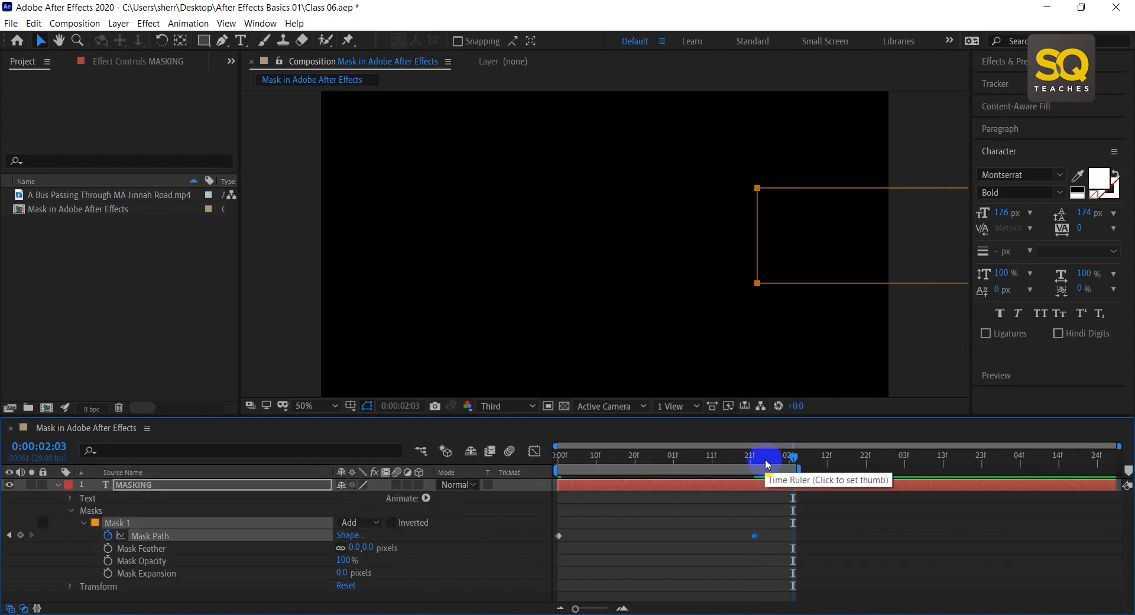
pyautogui.press('space')
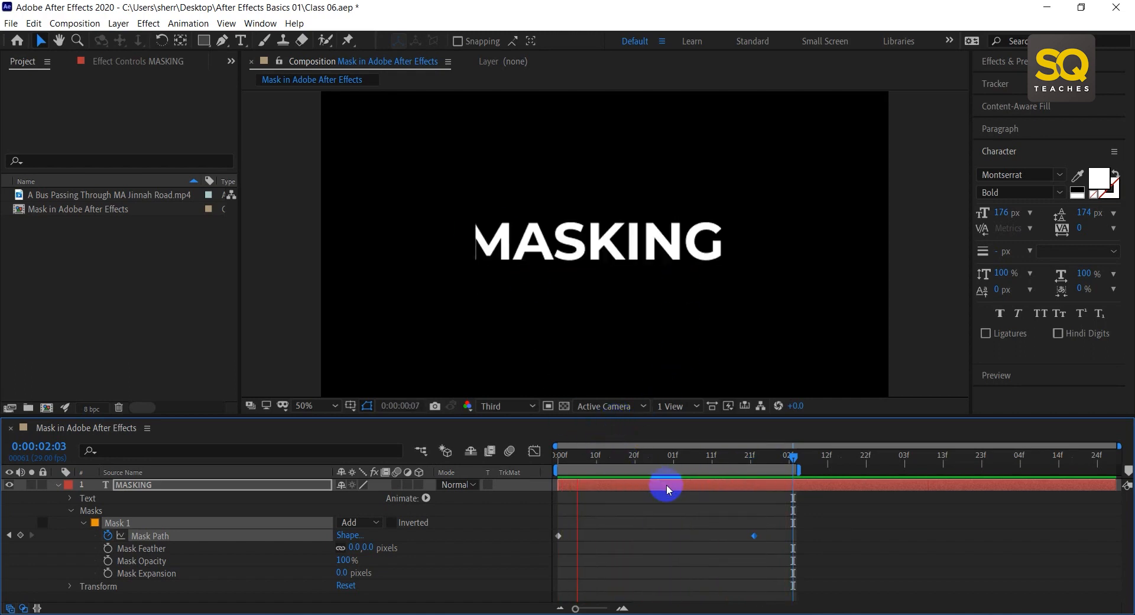
# Step: Scrub back and forth between the two Mask Path keyframes to examine how the mask crosses the letters, stopping at 0:00:00:21
pyautogui.click(659, 460)
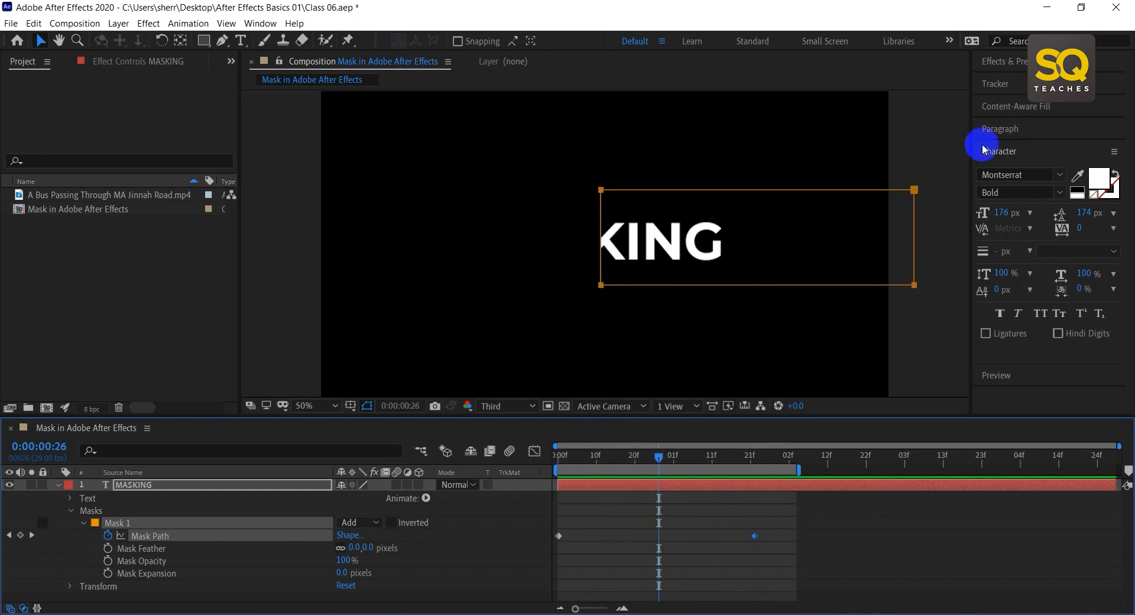
pyautogui.moveTo(658, 461); pyautogui.dragTo(593, 460)
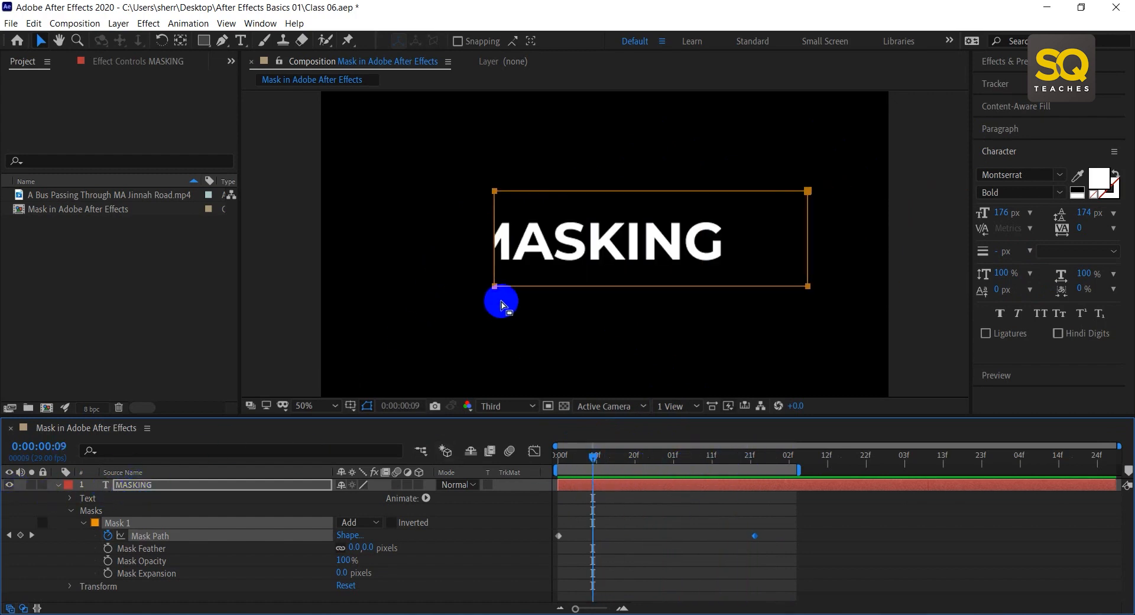
pyautogui.moveTo(602, 461); pyautogui.dragTo(647, 455)
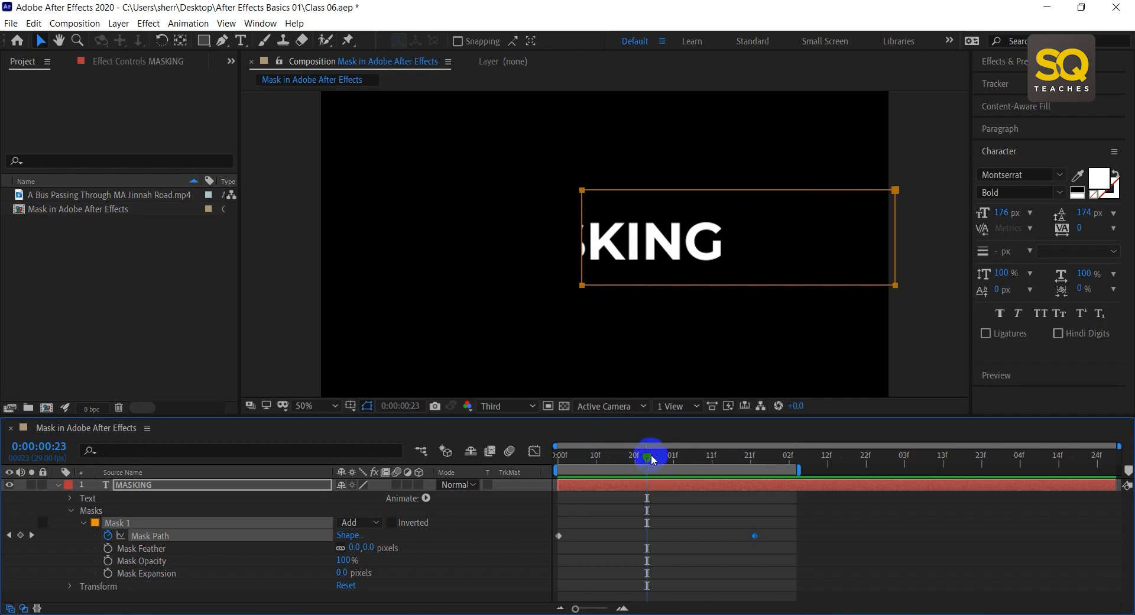
pyautogui.moveTo(650, 456); pyautogui.dragTo(733, 461)
pyautogui.moveTo(659, 476); pyautogui.dragTo(638, 480)
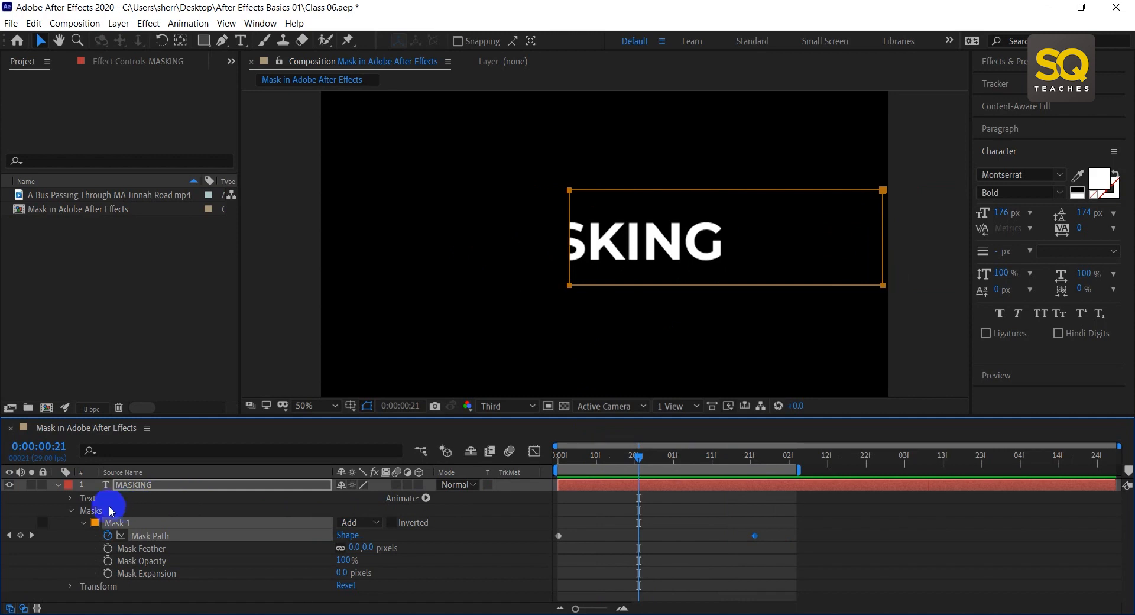
# Step: Set Mask 1's mode to Subtract and preview the animation from 0:00:00:00
pyautogui.click(376, 524)
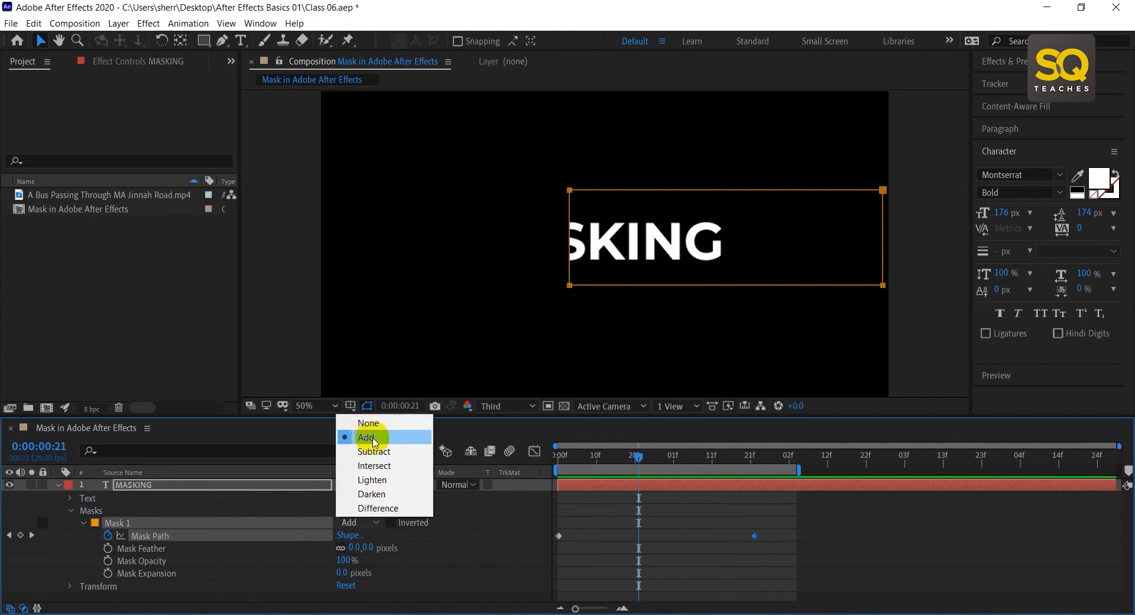
pyautogui.click(393, 452)
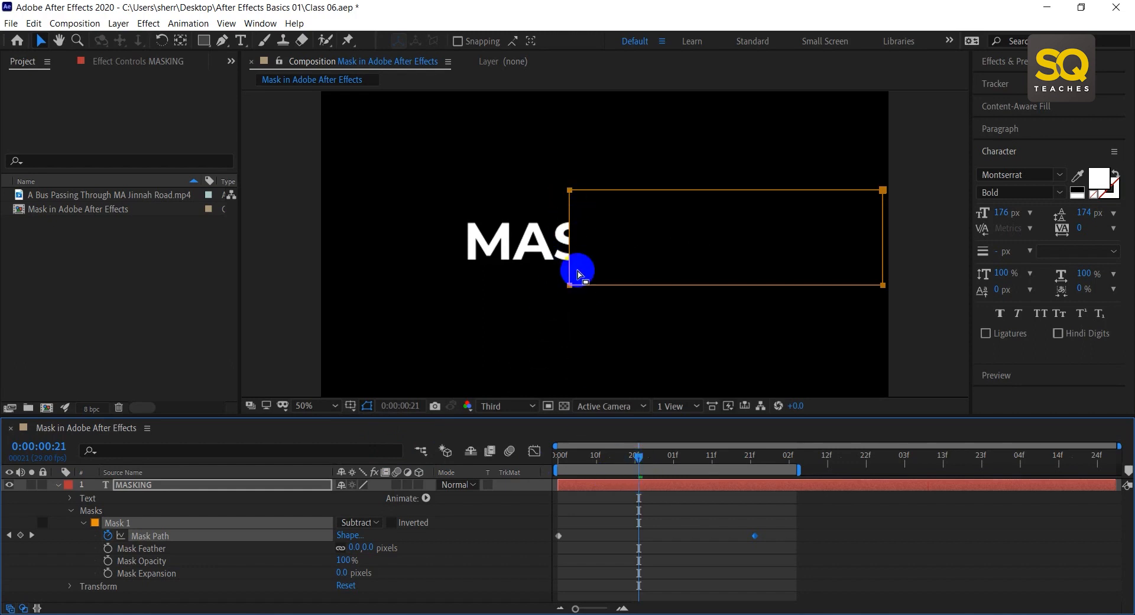
pyautogui.click(882, 285)
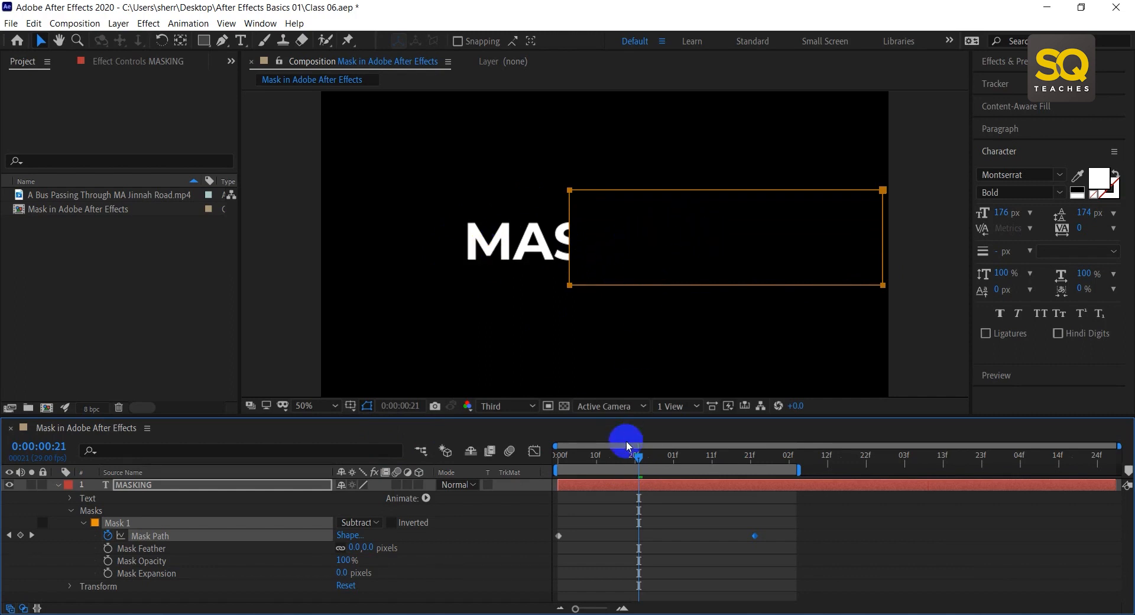
pyautogui.moveTo(632, 465); pyautogui.dragTo(555, 455)
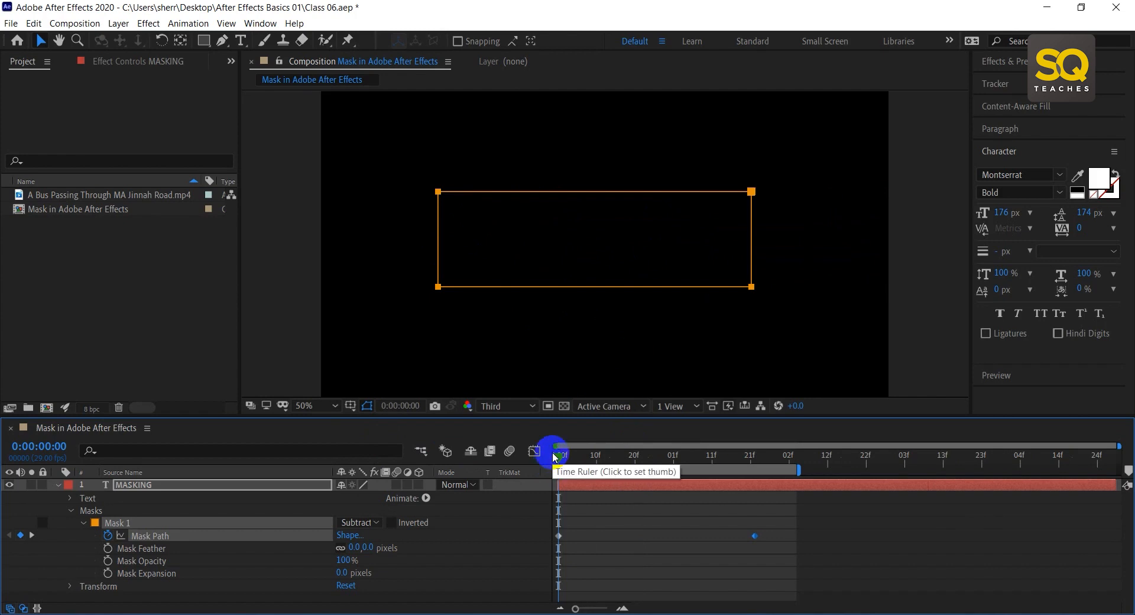
pyautogui.press('space')
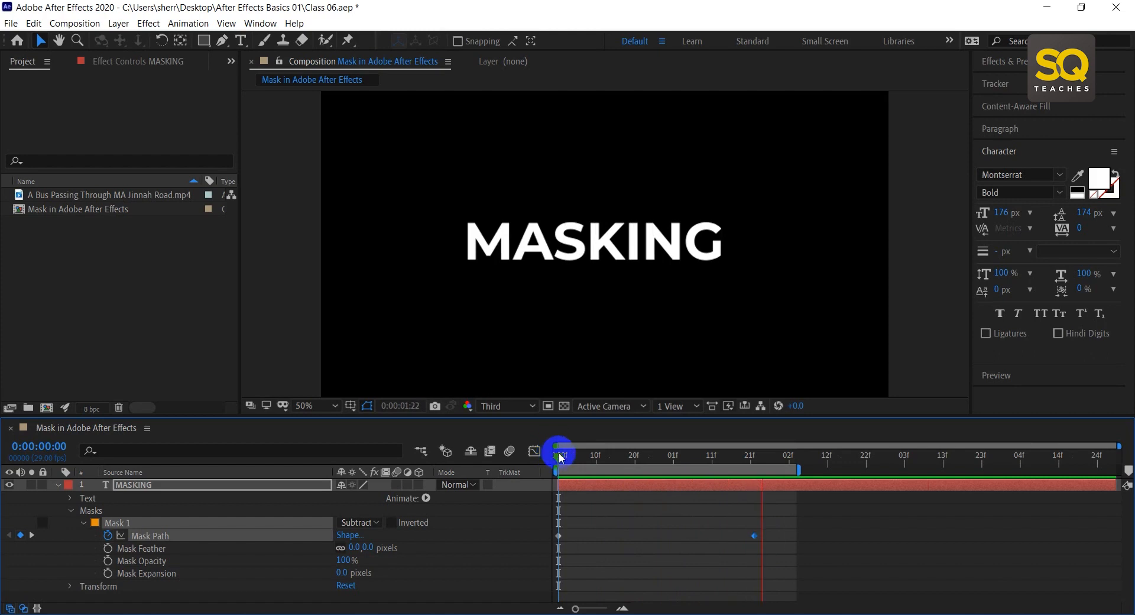
# Step: Go to 0:00:00:21 and turn on inversion for Mask 1
pyautogui.moveTo(559, 454); pyautogui.dragTo(639, 456)
pyautogui.click(378, 522)
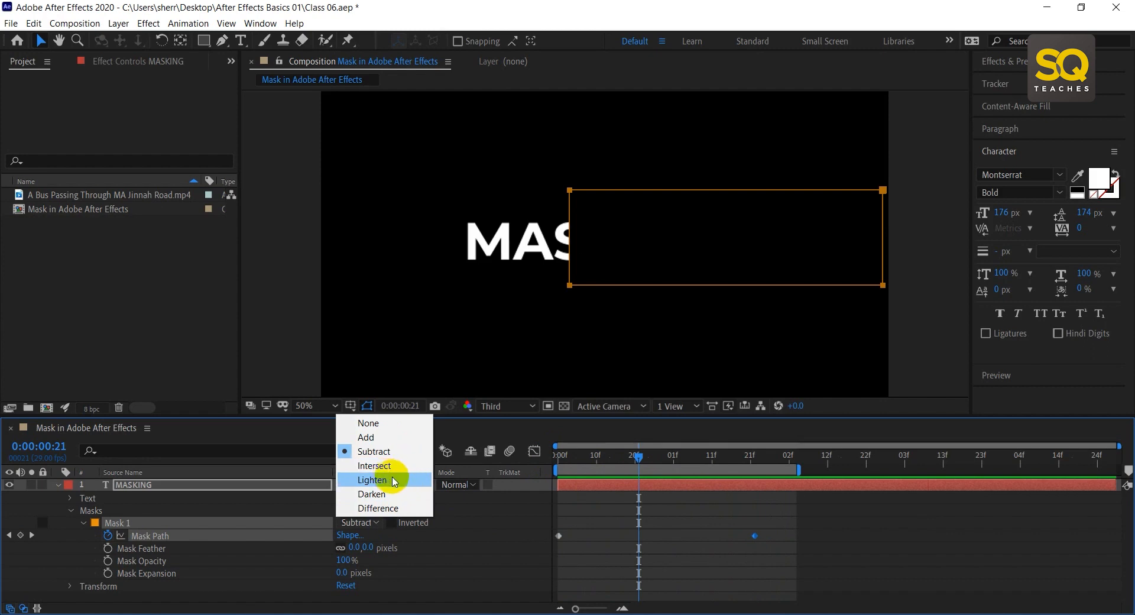
pyautogui.click(402, 85)
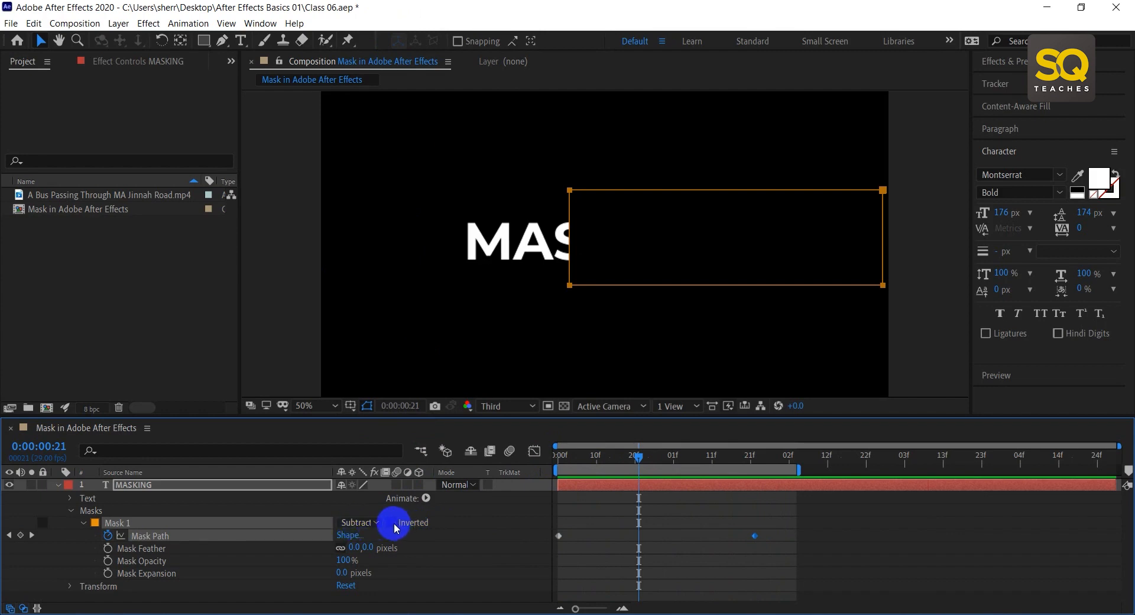
pyautogui.click(392, 522)
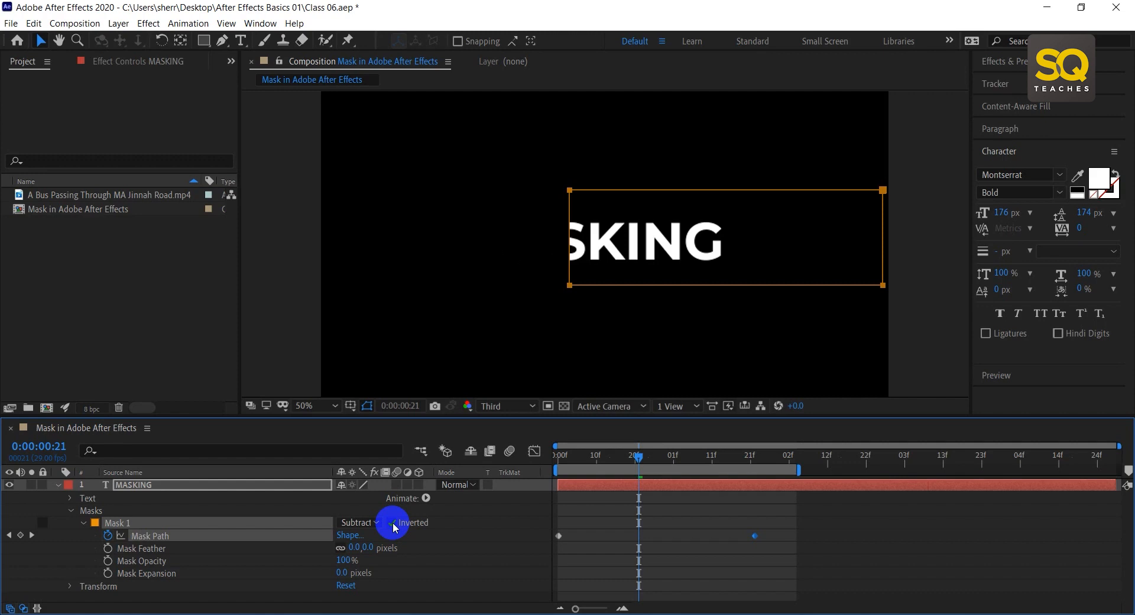
# Step: Set Mask 1's mode to Add, and toggle its inversion off and on again
pyautogui.click(364, 523)
pyautogui.click(376, 441)
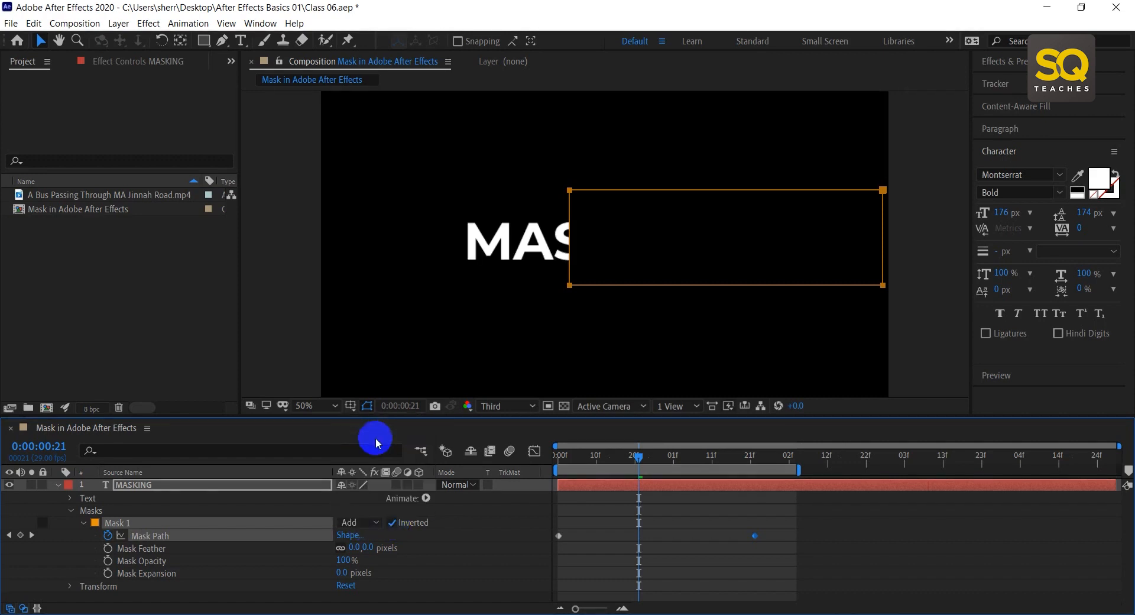
pyautogui.click(393, 523)
pyautogui.click(394, 524)
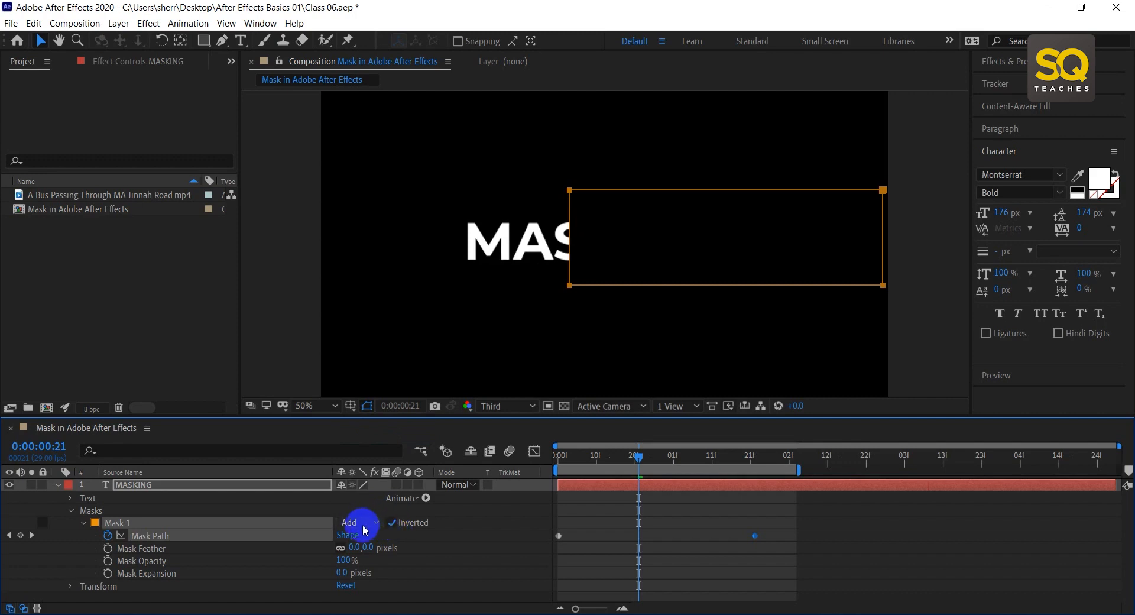
# Step: Switch the inverted Mask 1 to Subtract for comparison, and set it back to Add with inversion off
pyautogui.click(363, 524)
pyautogui.click(487, 535)
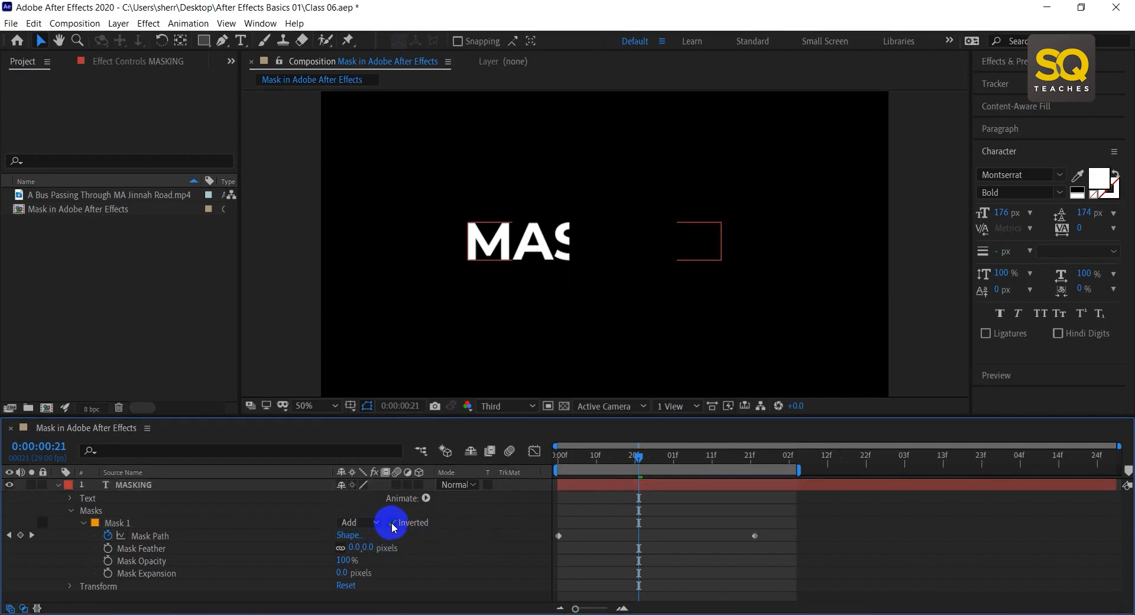
pyautogui.click(363, 522)
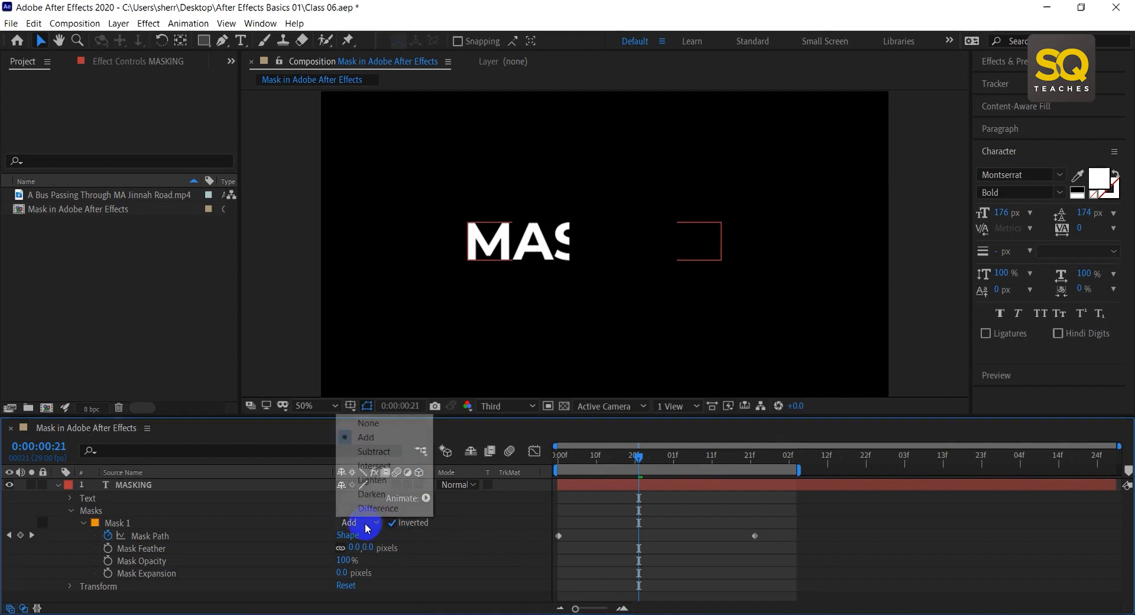
pyautogui.click(369, 452)
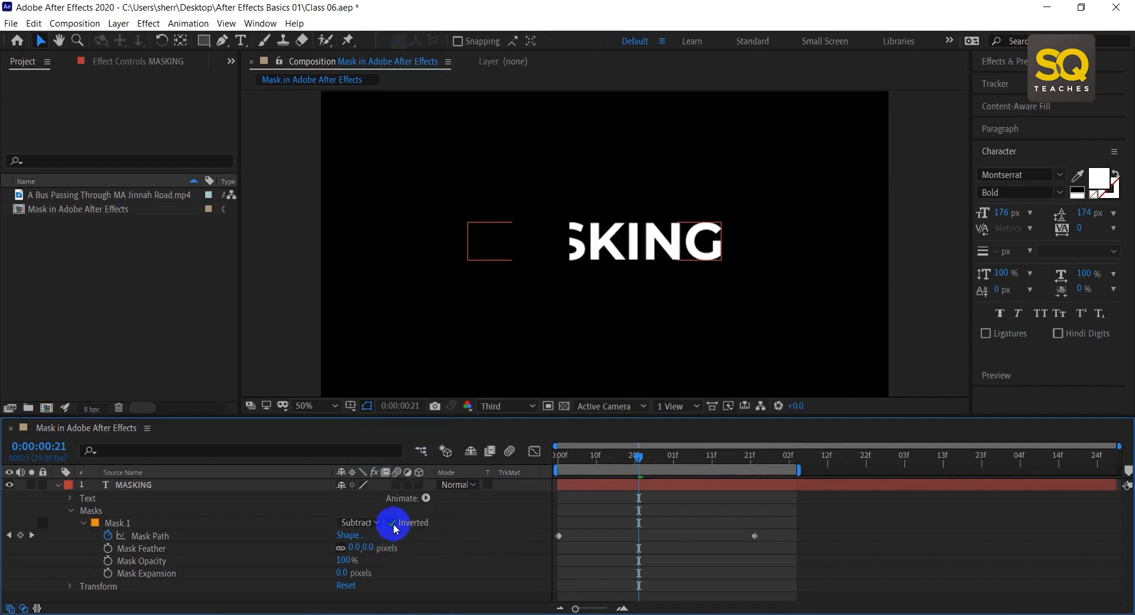
pyautogui.click(374, 524)
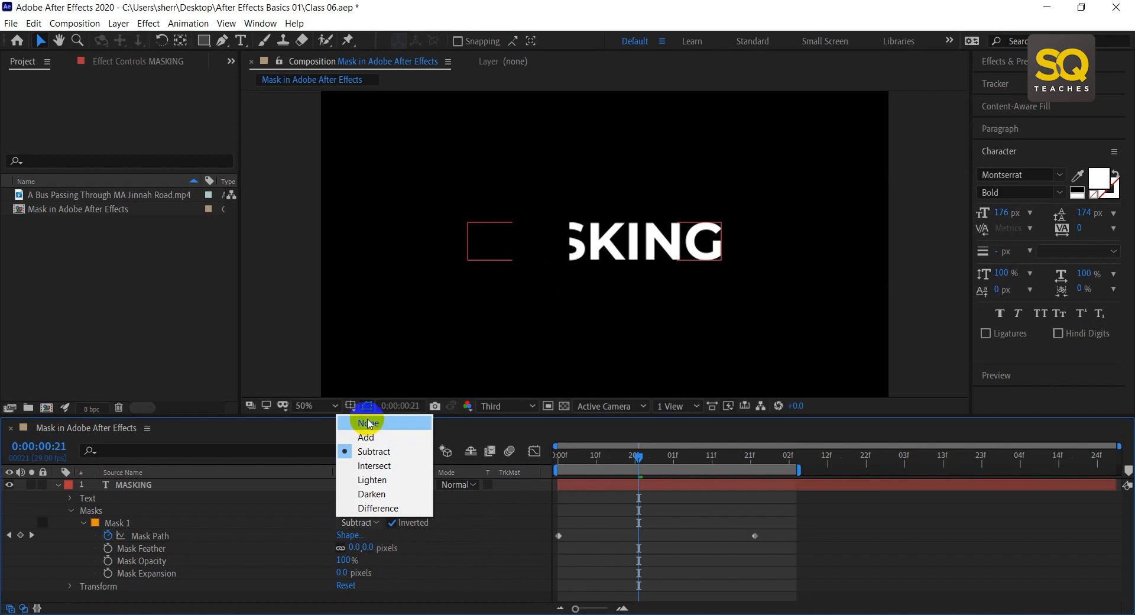
pyautogui.click(366, 439)
# Step: Go to 0:00:00:14 and set Mask 1's feather to 100 pixels
pyautogui.moveTo(532, 464); pyautogui.dragTo(612, 458)
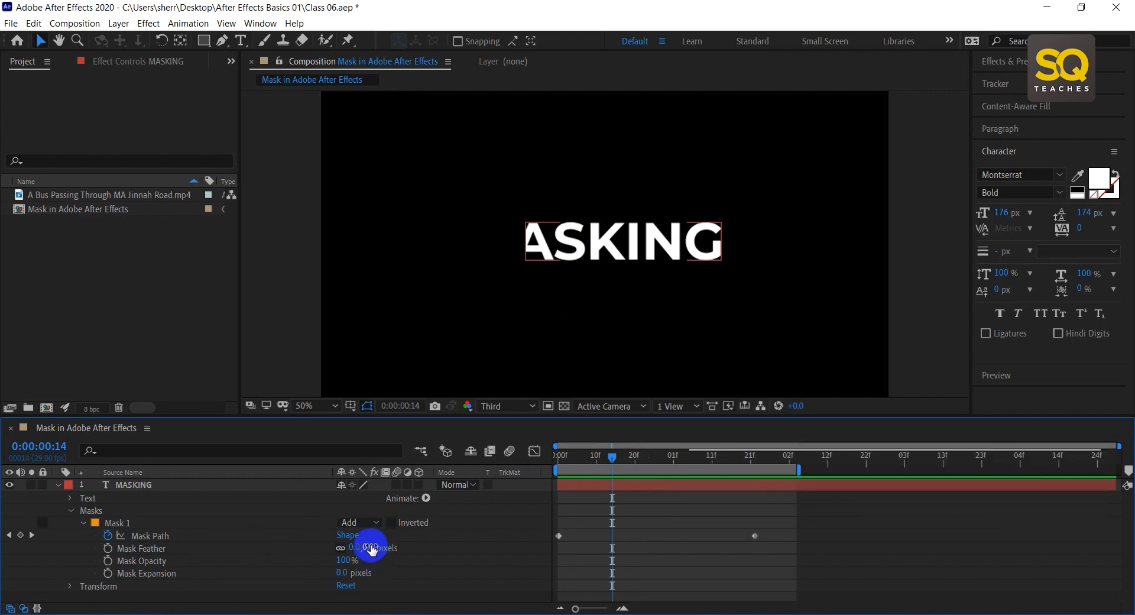
pyautogui.moveTo(370, 548); pyautogui.dragTo(446, 553)
pyautogui.click(526, 190)
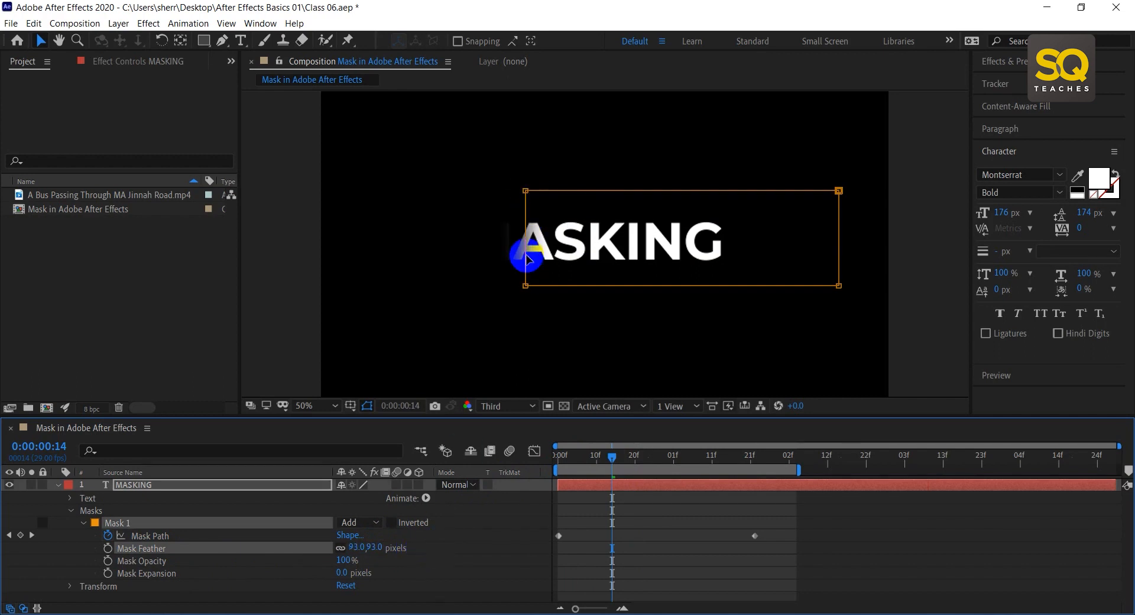
pyautogui.click(374, 547)
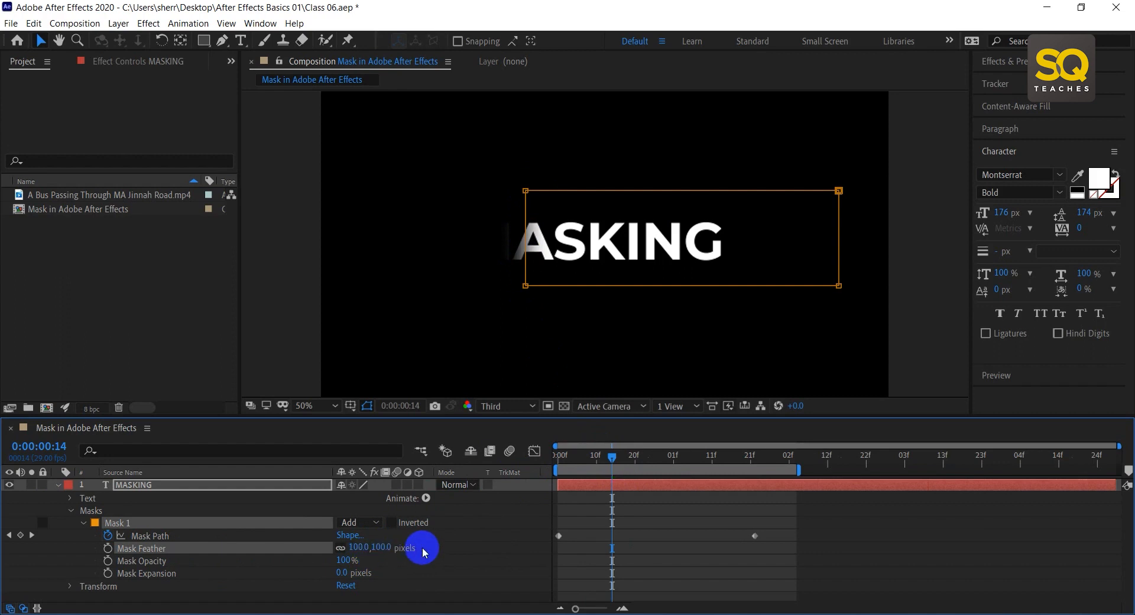
# Step: Preview the feathered mask animation from 0:00:00:00 and scrub to 0:00:01:03
pyautogui.moveTo(593, 464); pyautogui.dragTo(507, 466)
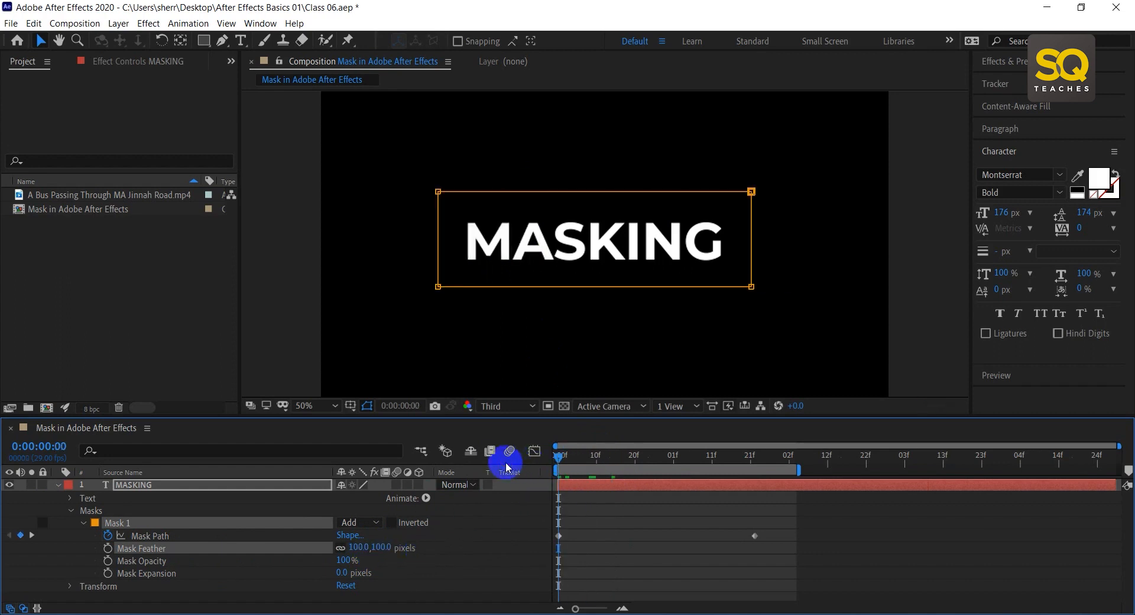
pyautogui.press('space')
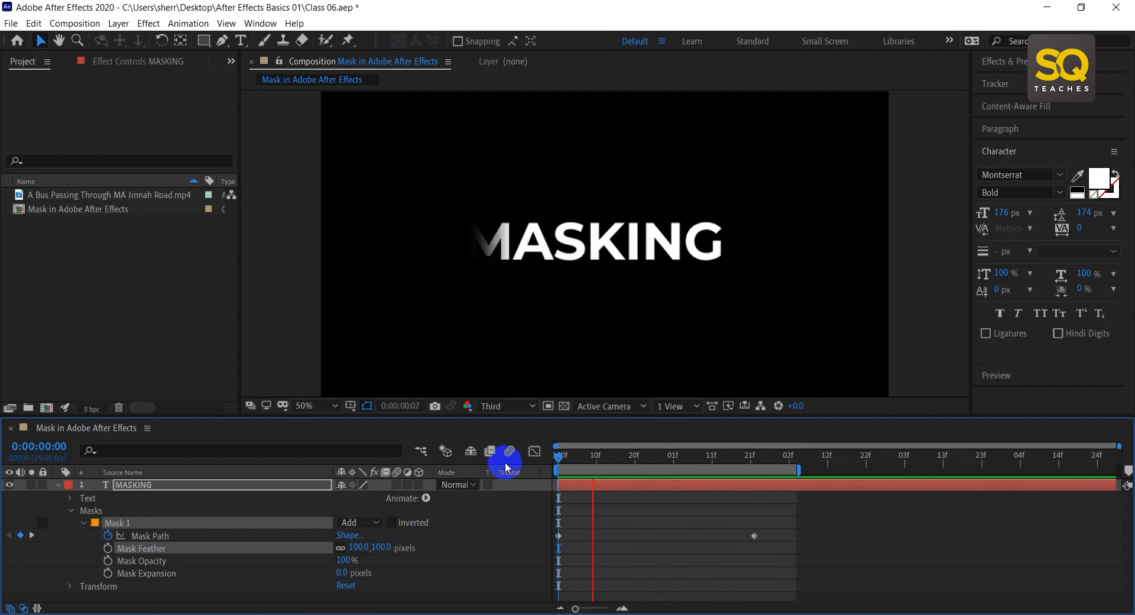
pyautogui.moveTo(614, 466); pyautogui.dragTo(682, 460)
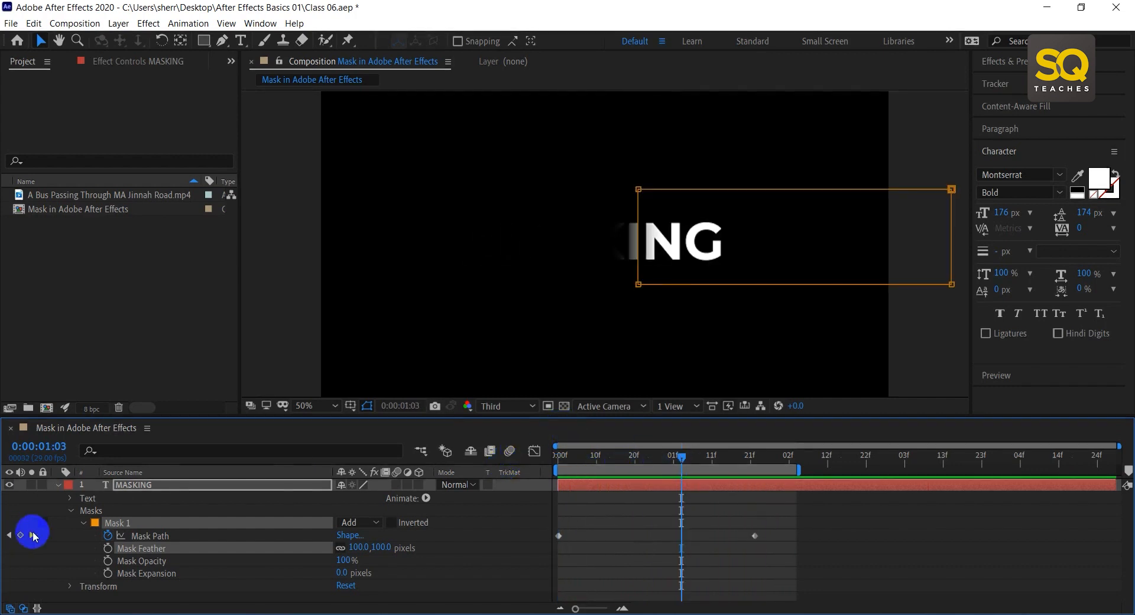
# Step: Collapse the mask and layer properties of the MASKING text layer and deselect it
pyautogui.click(83, 523)
pyautogui.click(70, 511)
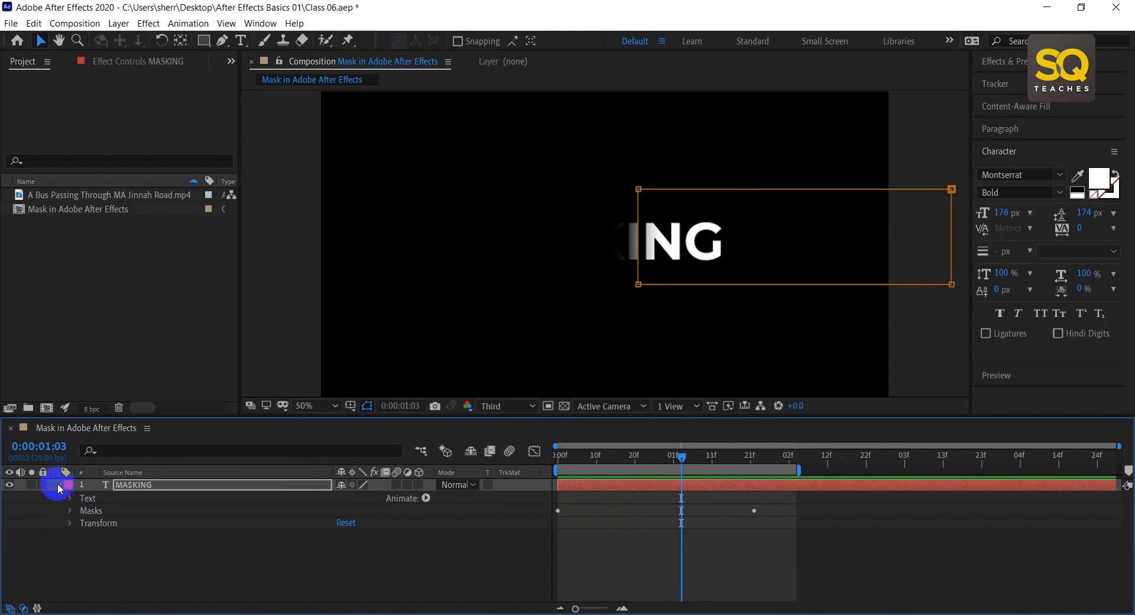
pyautogui.click(59, 485)
pyautogui.click(118, 535)
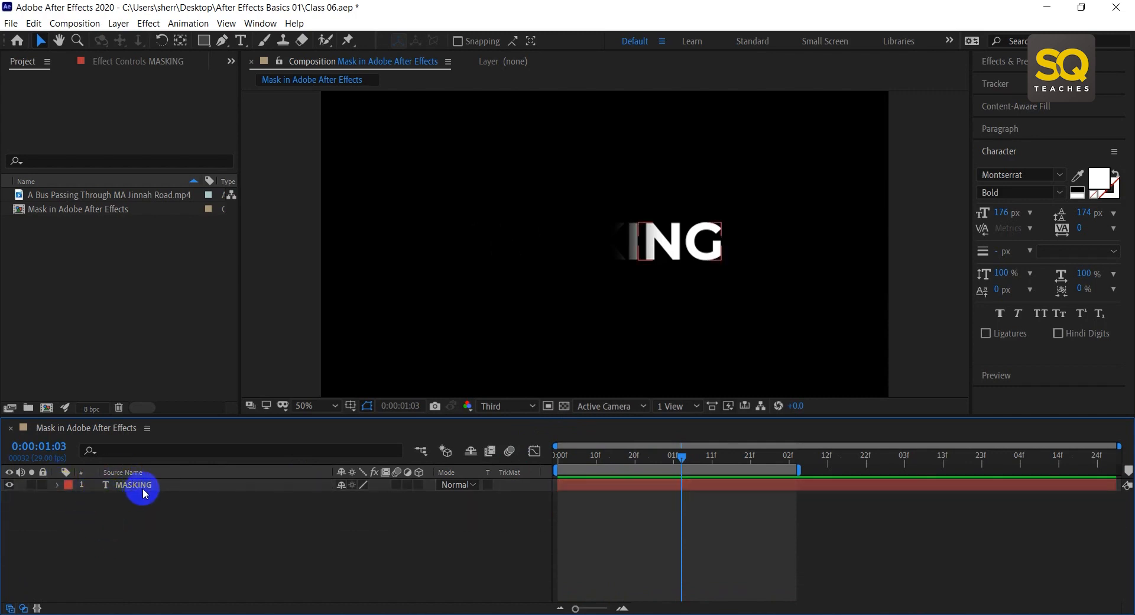
# Step: Add A Bus Passing Through MA Jinnah Road.mp4 beneath the MASKING layer and scrub through the composition to 0:00:00:14
pyautogui.click(68, 195)
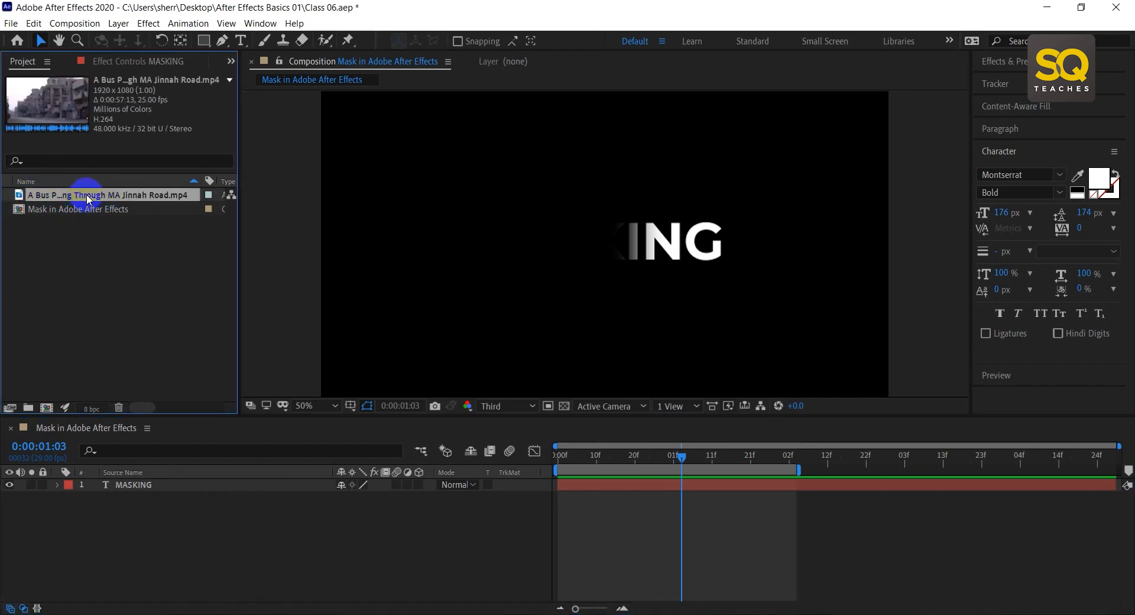
pyautogui.moveTo(76, 195); pyautogui.dragTo(154, 507)
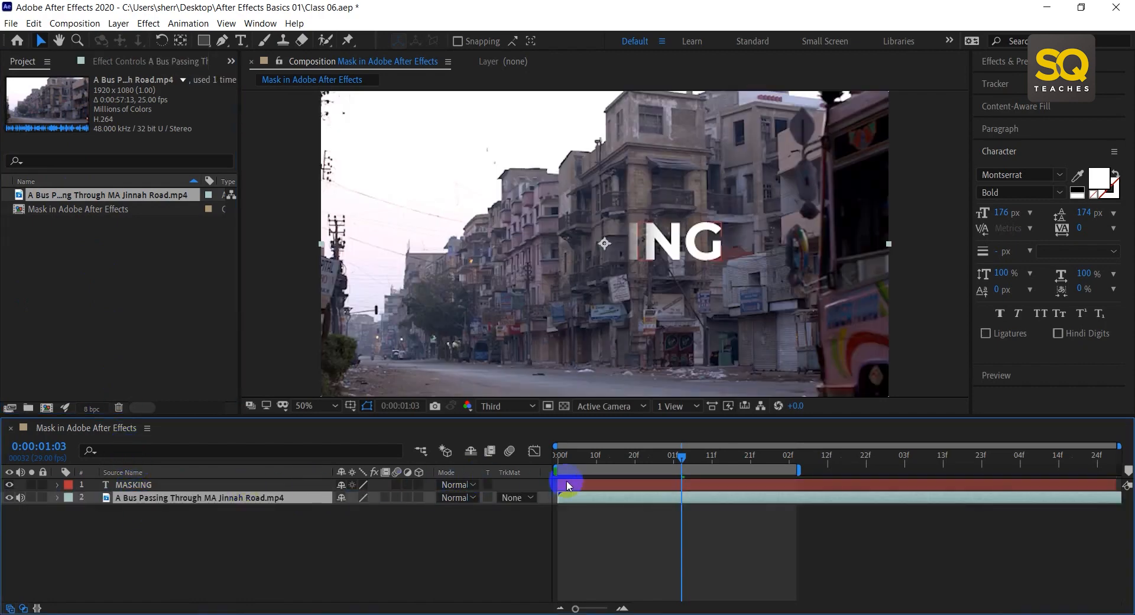
pyautogui.moveTo(575, 455); pyautogui.dragTo(559, 498)
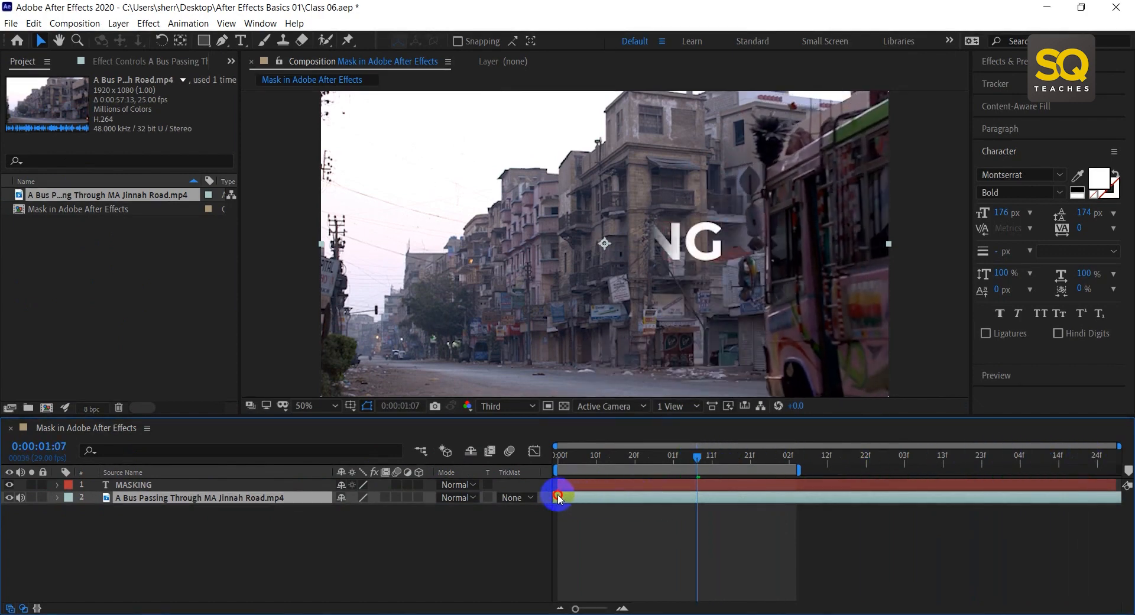
pyautogui.moveTo(644, 507); pyautogui.dragTo(612, 458)
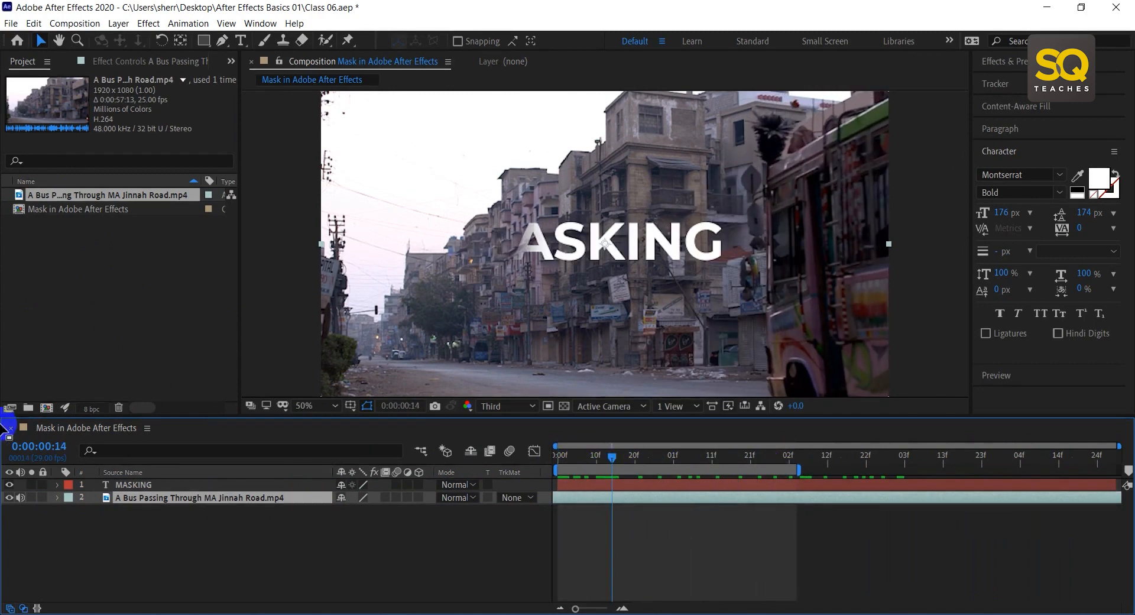
# Step: Hide the MASKING text layer and scrub the bus footage to 0:00:01:11
pyautogui.click(161, 484)
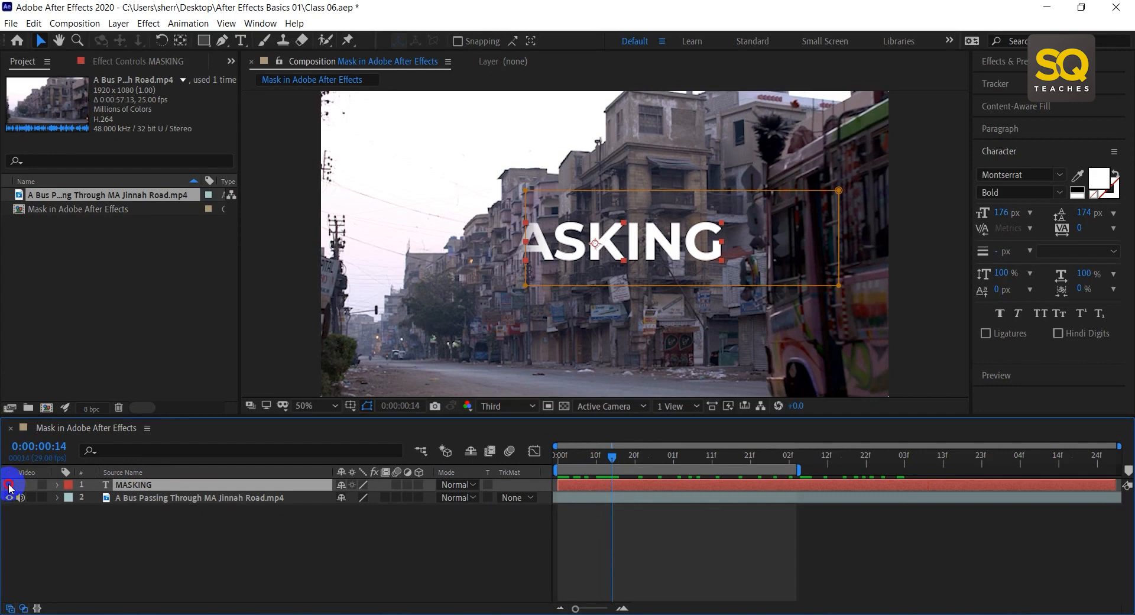
pyautogui.click(8, 485)
pyautogui.click(602, 576)
pyautogui.moveTo(565, 457); pyautogui.dragTo(714, 462)
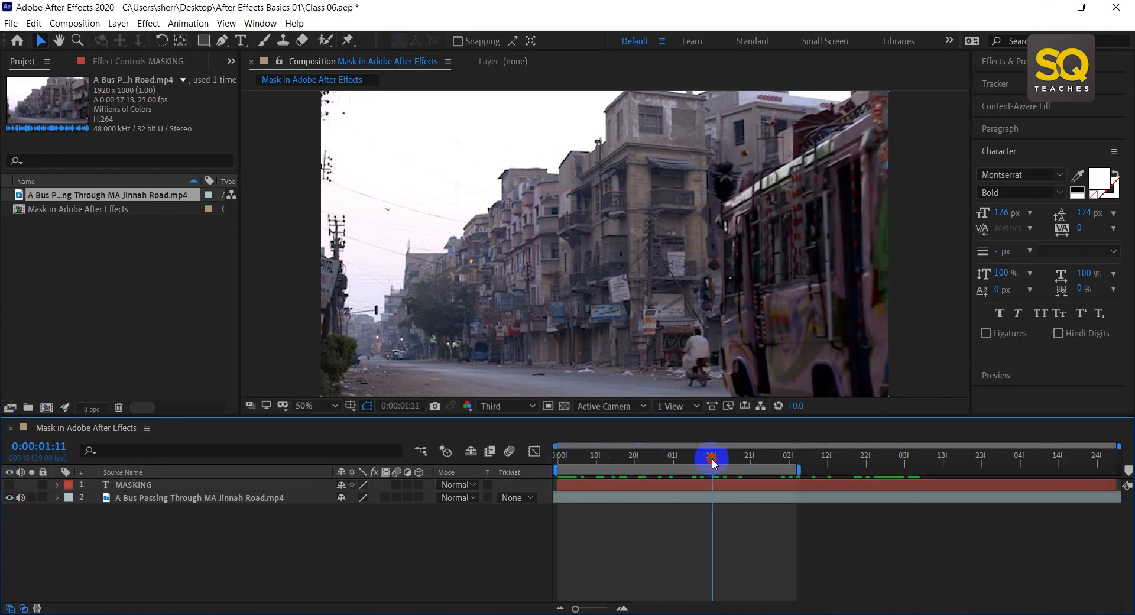
pyautogui.click(685, 500)
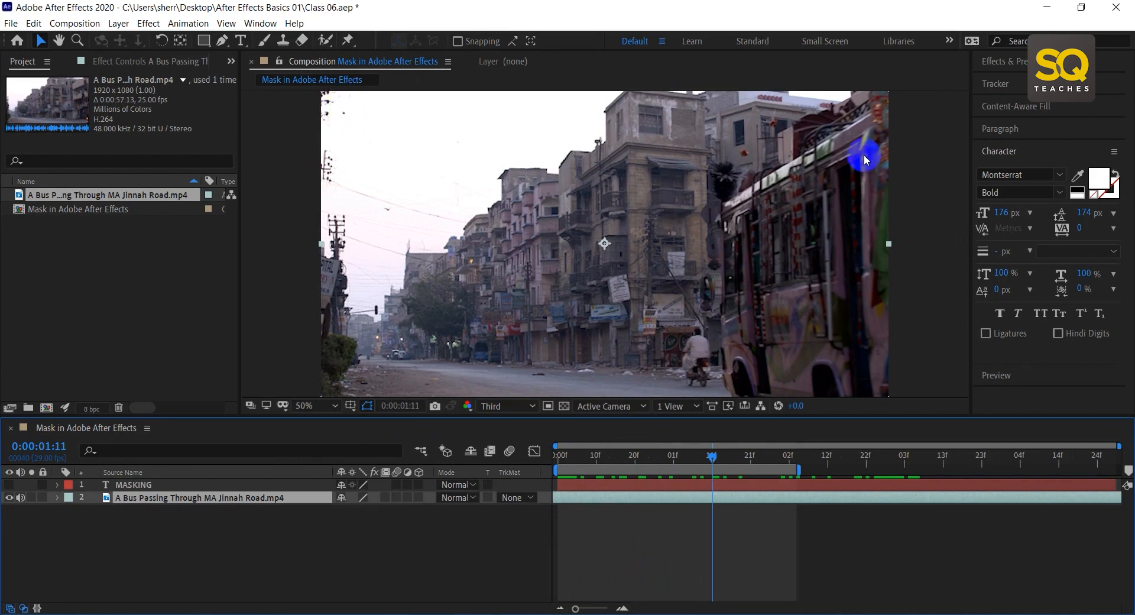
pyautogui.click(472, 500)
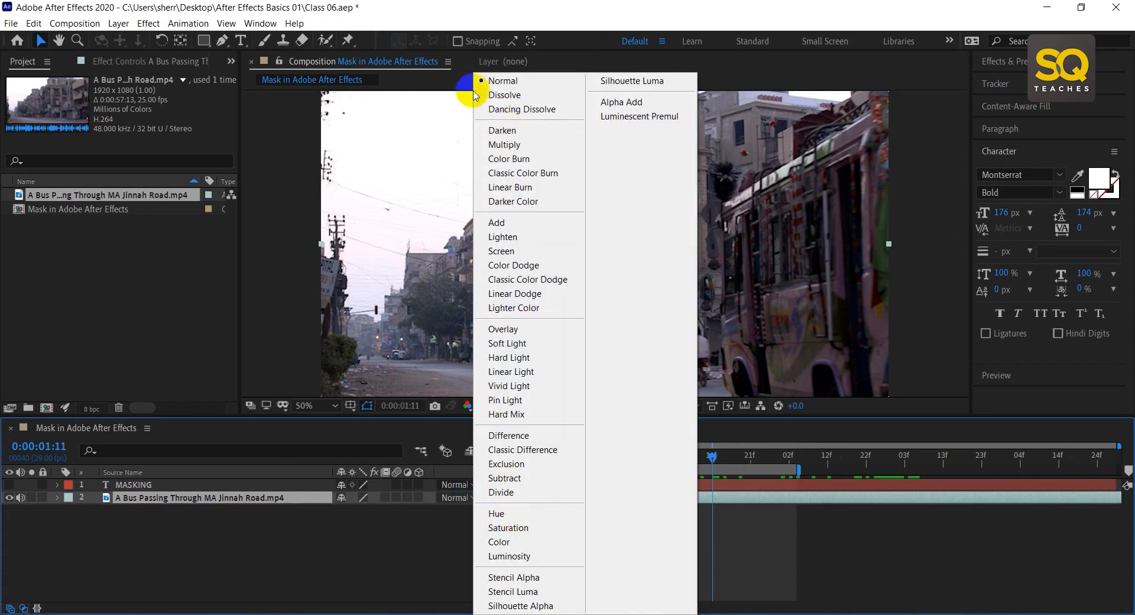
pyautogui.click(367, 558)
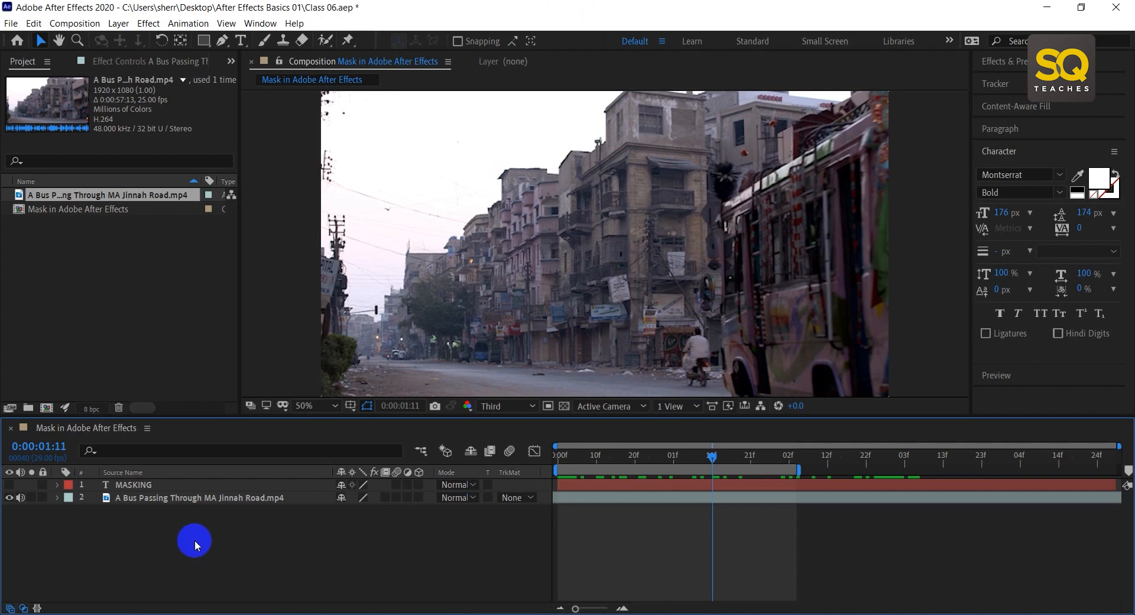
# Step: Create a black solid layer of 1920 × 1080 px and toggle its visibility off and on
pyautogui.hotkey('ctrl', 'y')
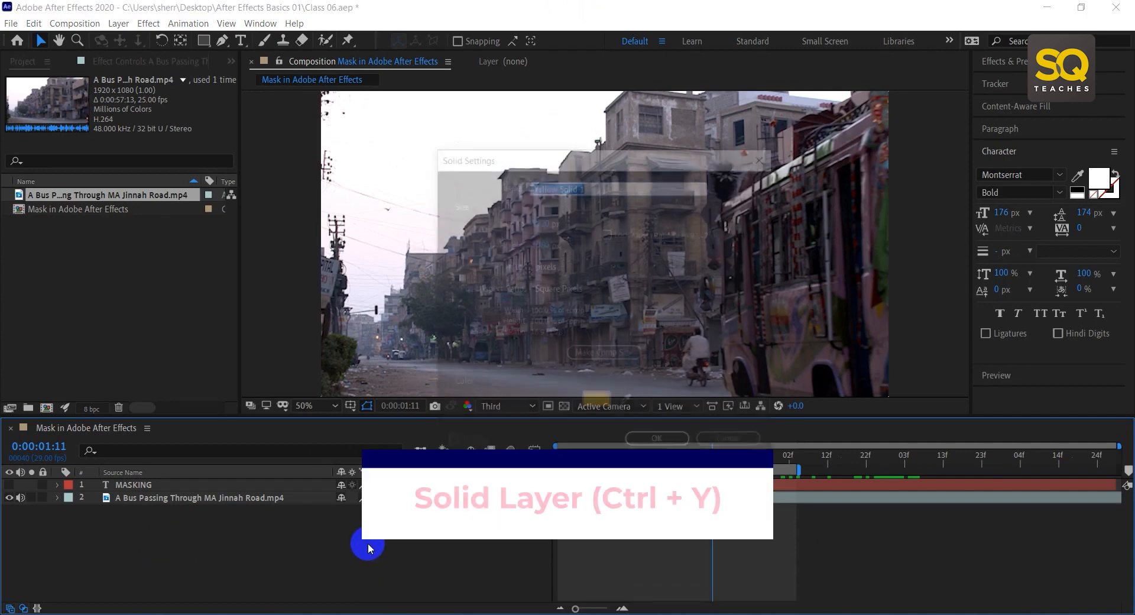
pyautogui.click(597, 402)
pyautogui.moveTo(578, 566); pyautogui.dragTo(435, 607)
pyautogui.click(847, 389)
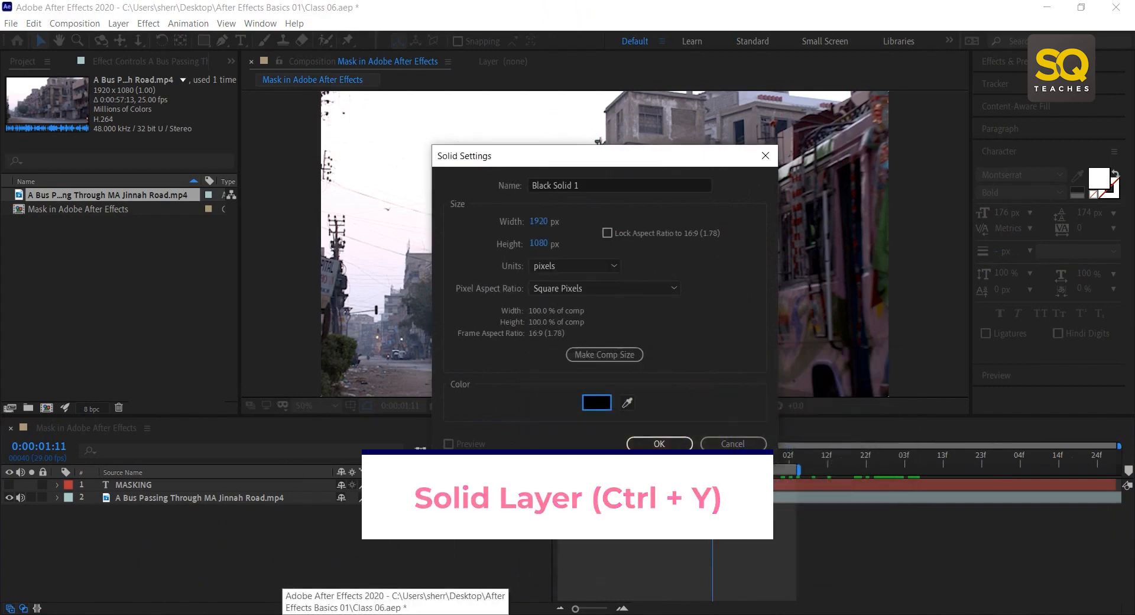
pyautogui.click(654, 446)
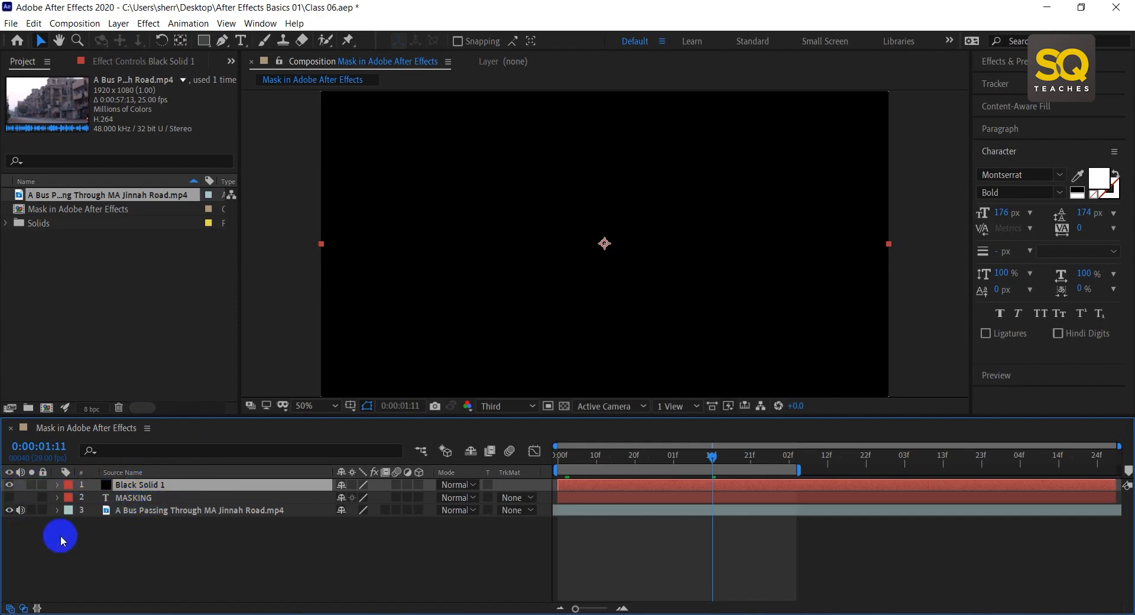
pyautogui.click(9, 484)
pyautogui.click(8, 484)
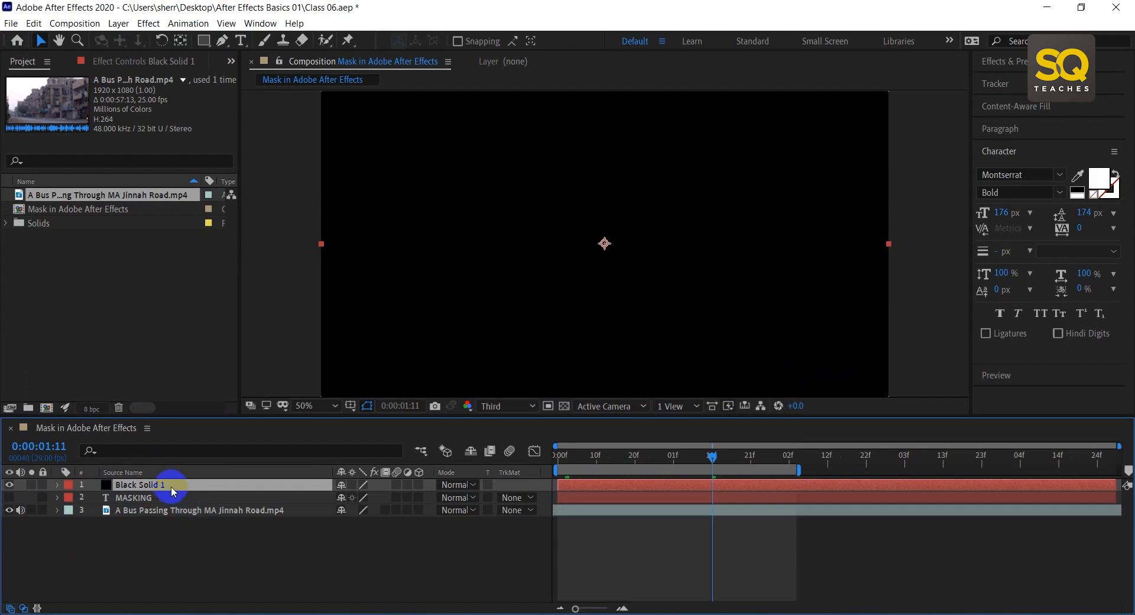
# Step: Draw a rectangular mask just inside the frame edges on the black solid, and move the solid below the MASKING layer
pyautogui.click(204, 42)
pyautogui.moveTo(334, 103); pyautogui.dragTo(877, 386)
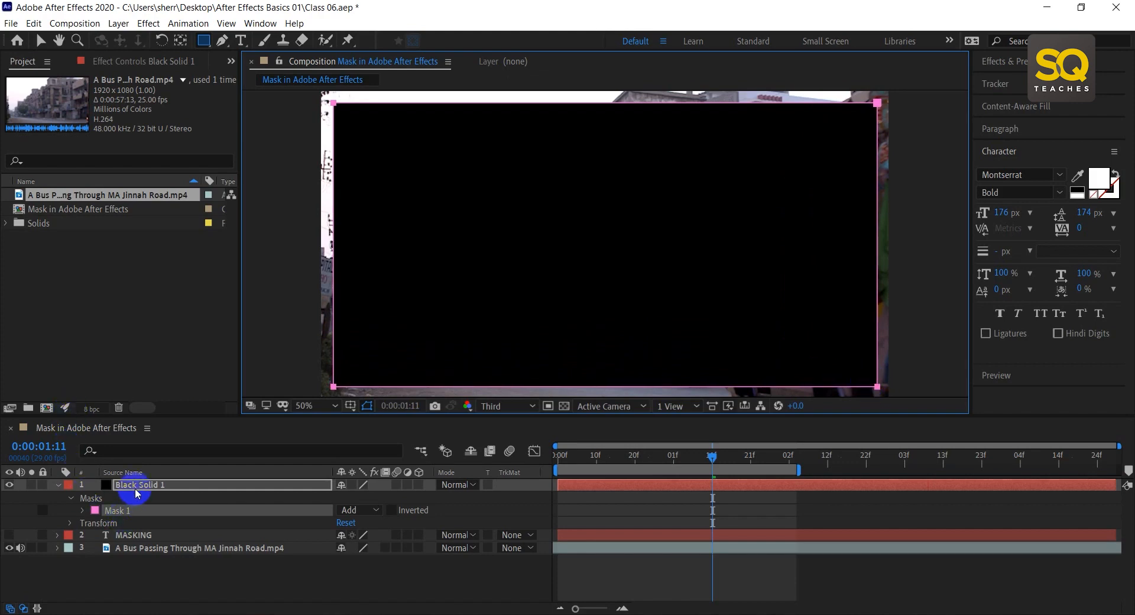
pyautogui.click(157, 490)
pyautogui.moveTo(157, 490); pyautogui.dragTo(152, 539)
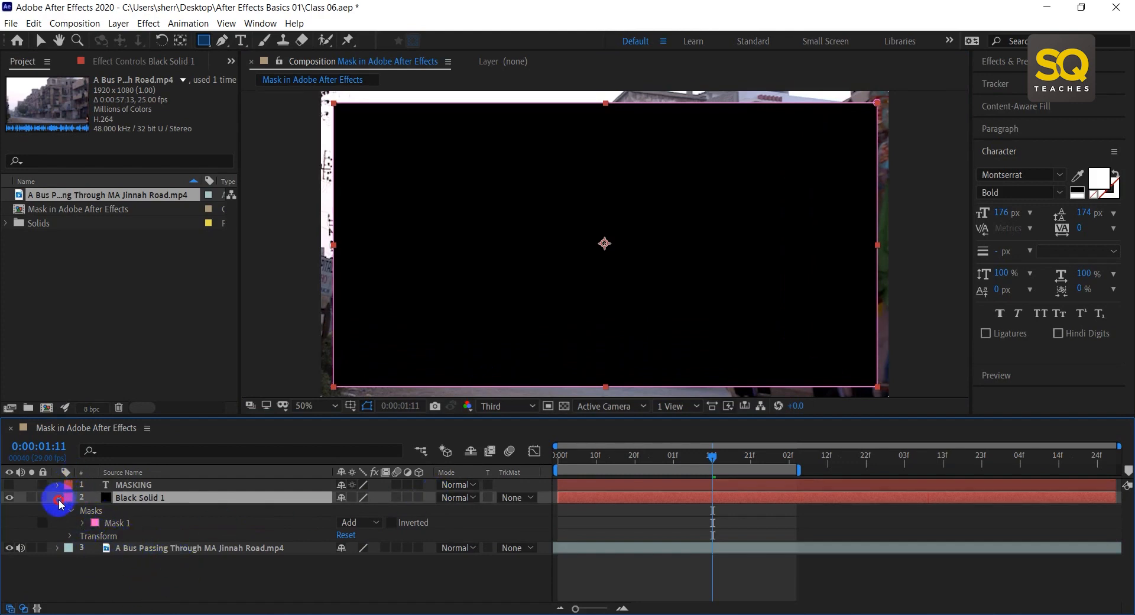
pyautogui.click(58, 500)
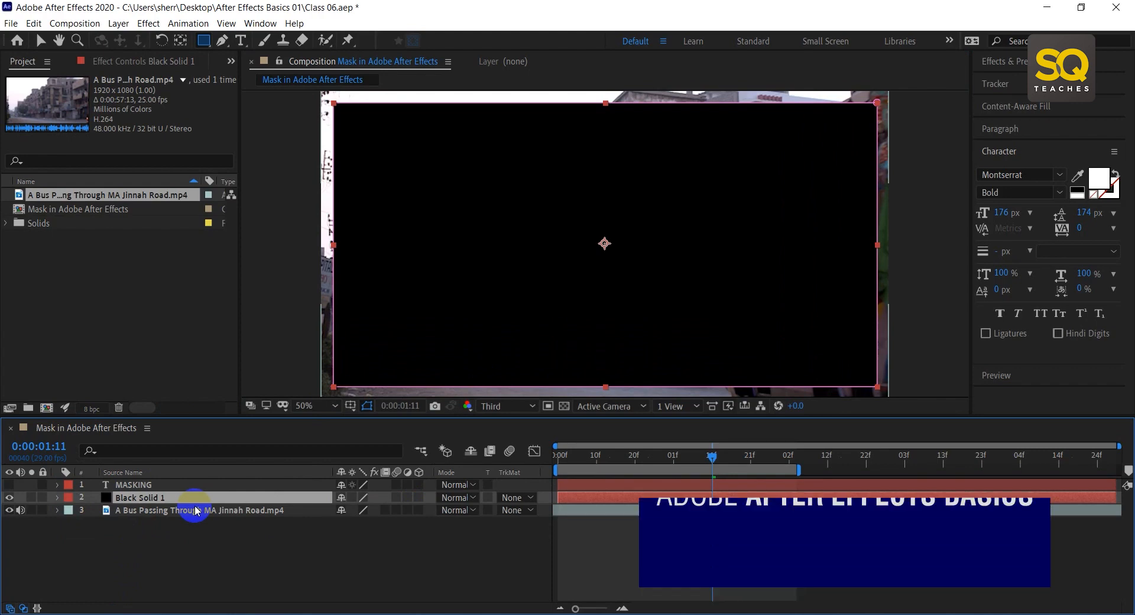
# Step: Compare inverted Add with Subtract on the black solid's mask, leaving Mask 1 on Subtract with inversion off
pyautogui.press('m')
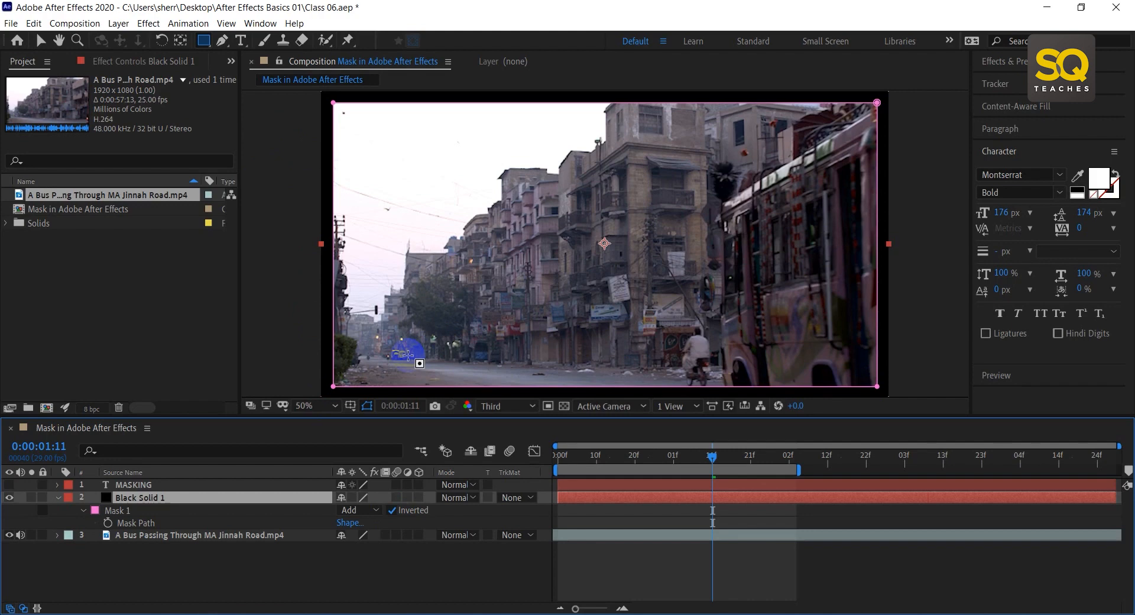
pyautogui.click(375, 512)
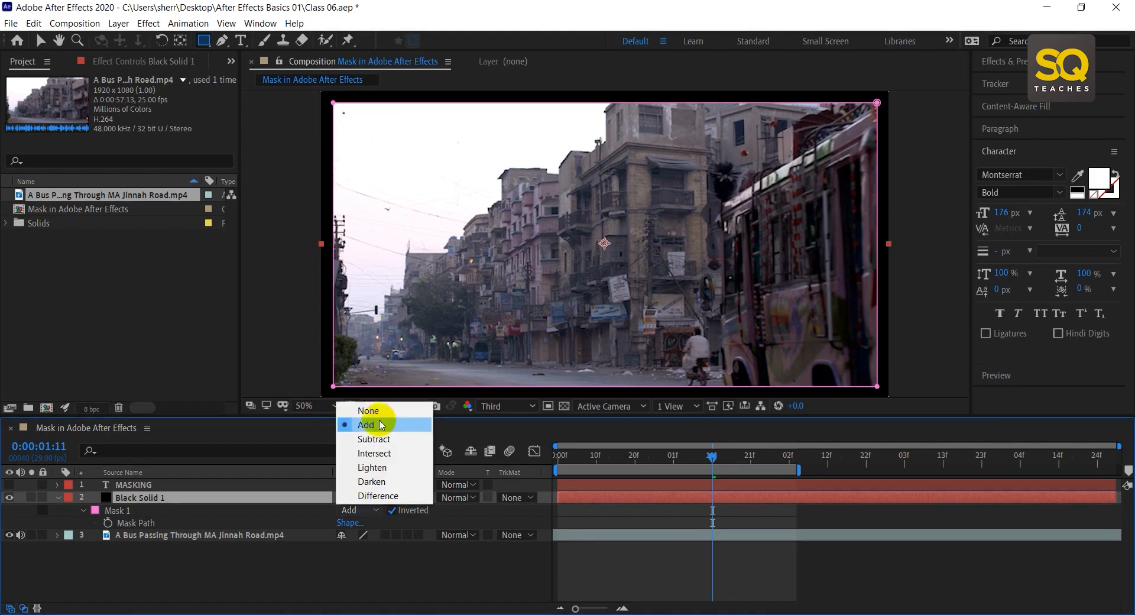
pyautogui.click(372, 448)
pyautogui.click(359, 511)
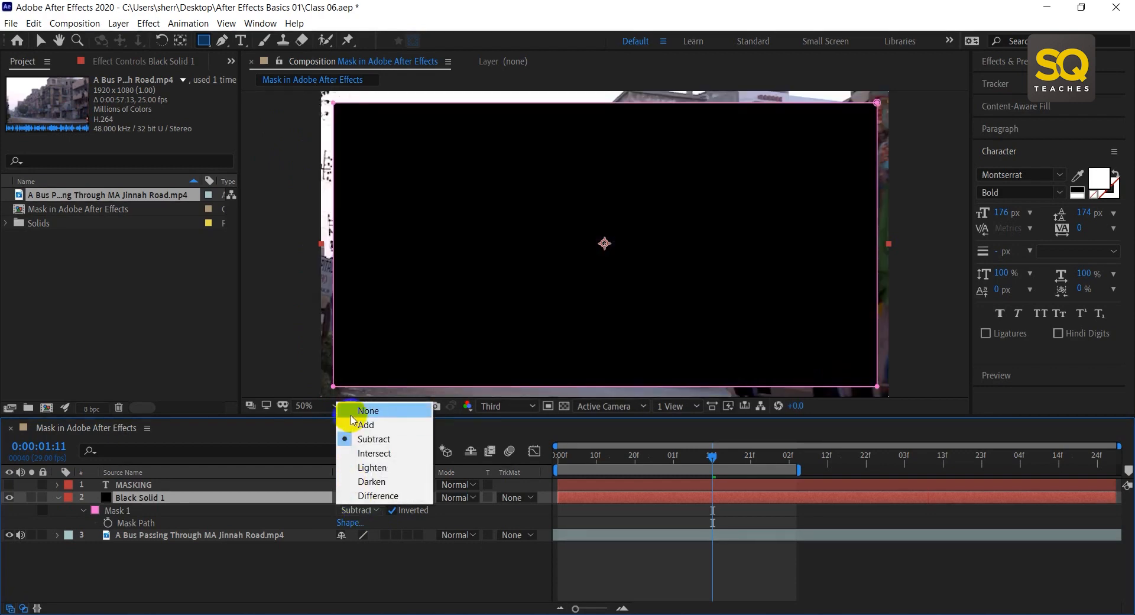
pyautogui.click(395, 517)
pyautogui.click(393, 512)
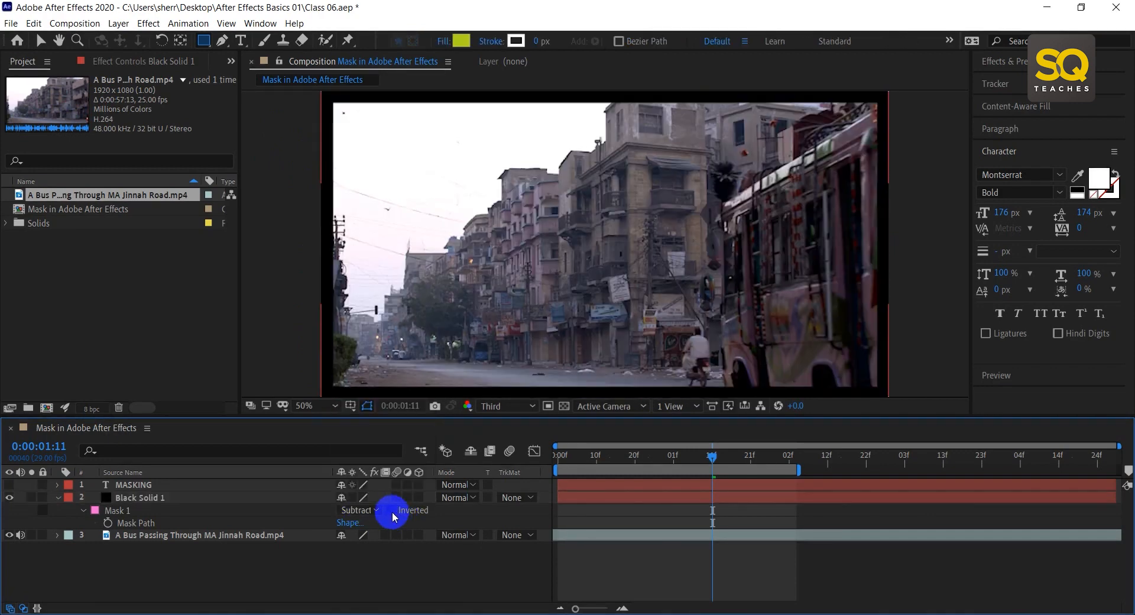
# Step: Set the Mask 1 feather on the black solid to 199 pixels to soften the dark border
pyautogui.click(119, 498)
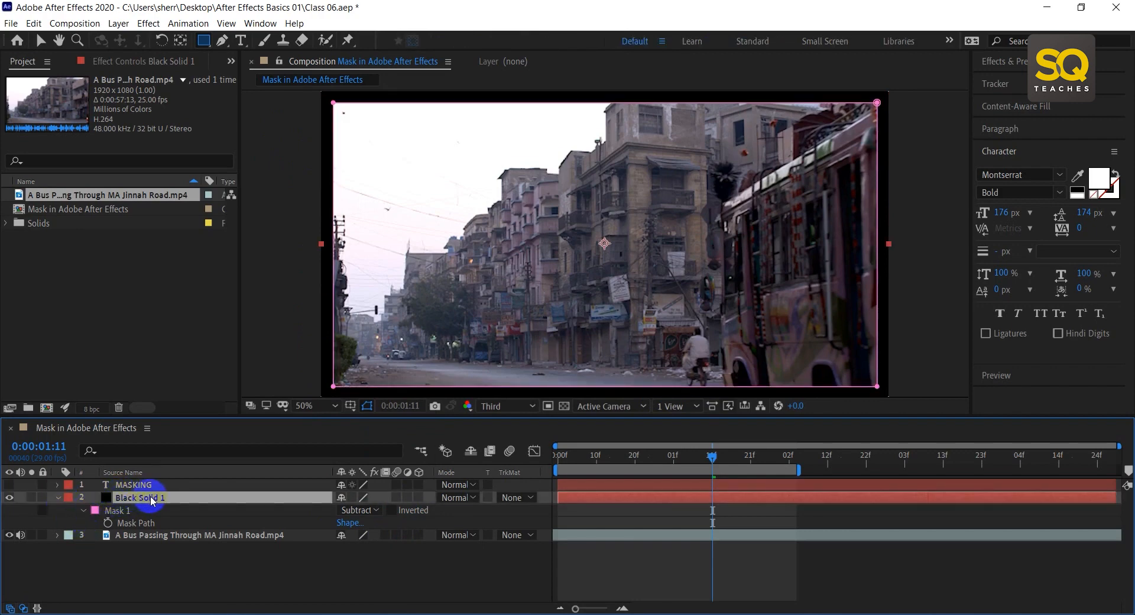
pyautogui.press('f')
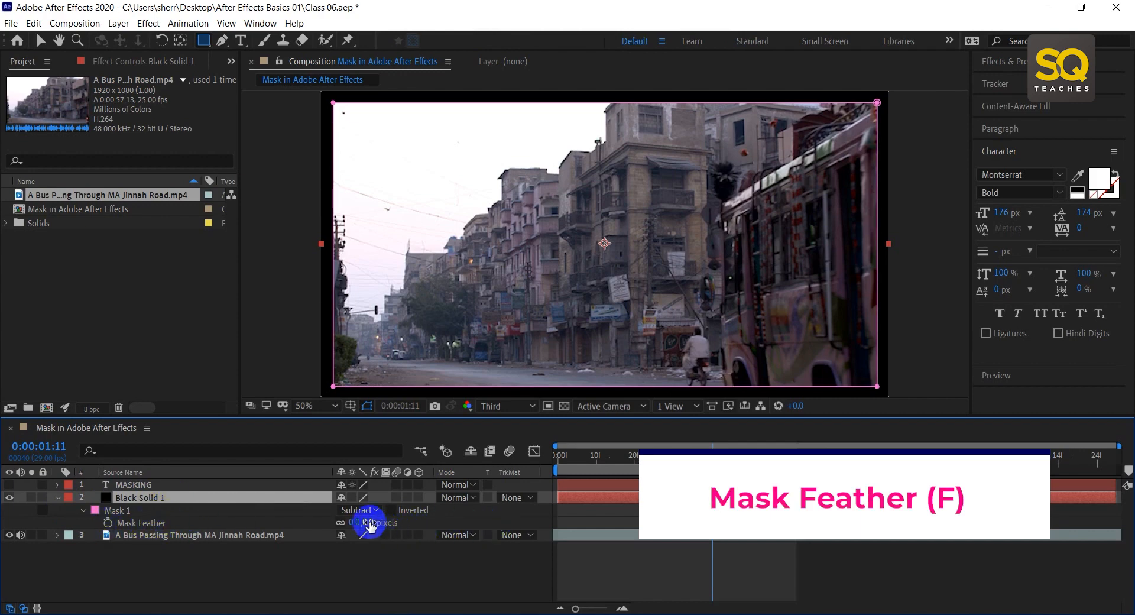
pyautogui.moveTo(368, 522); pyautogui.dragTo(479, 506)
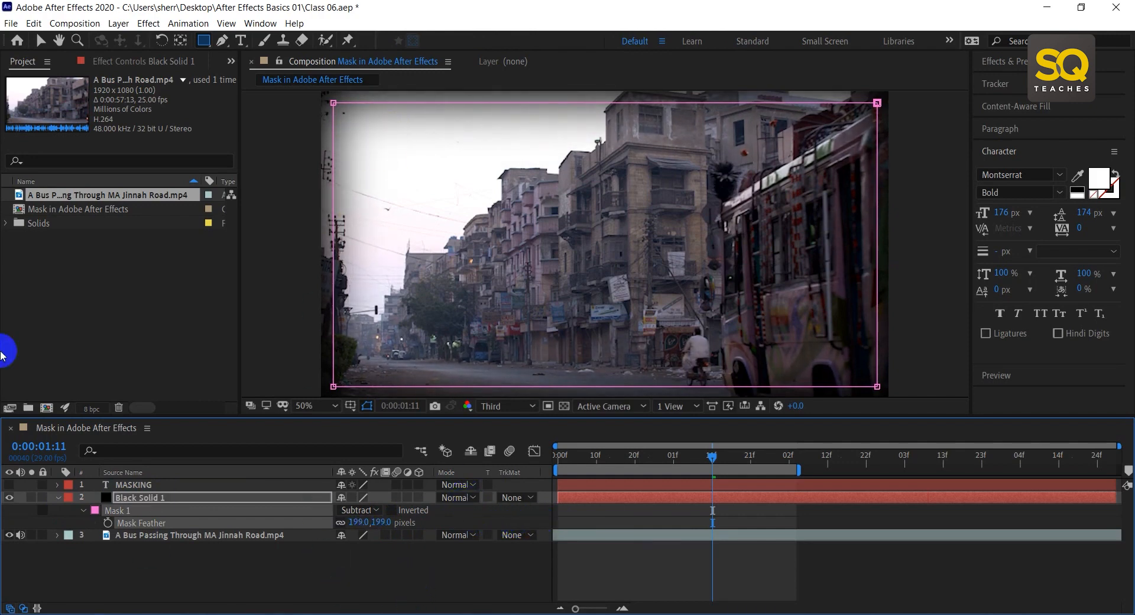
# Step: Deselect the black solid to view the vignette without its mask outline, and collapse the layer's properties
pyautogui.click(42, 44)
pyautogui.click(391, 559)
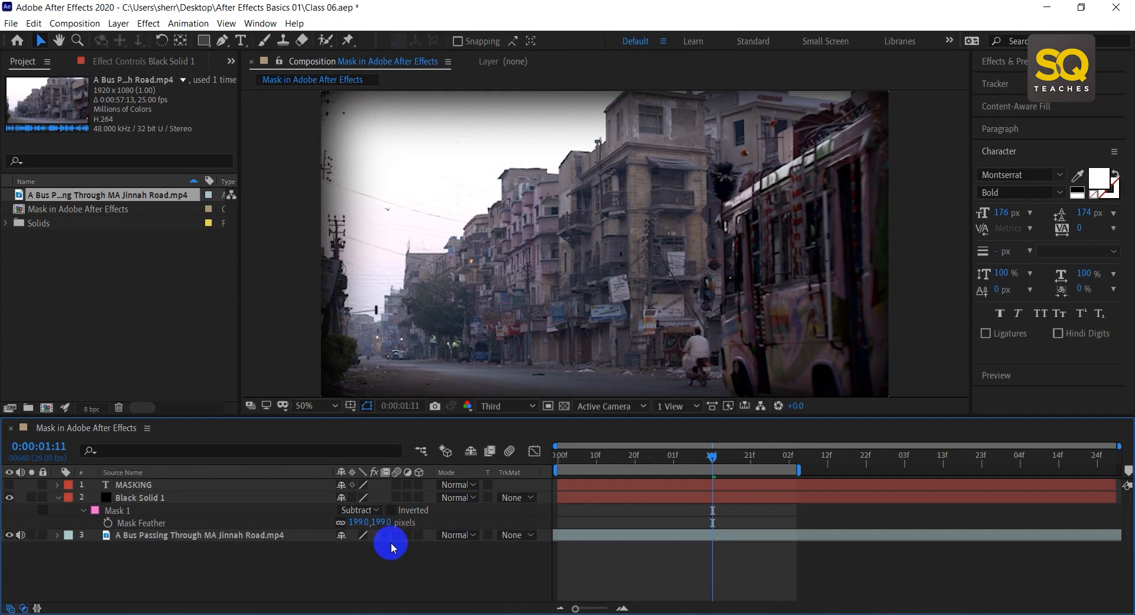
pyautogui.click(132, 497)
pyautogui.click(59, 498)
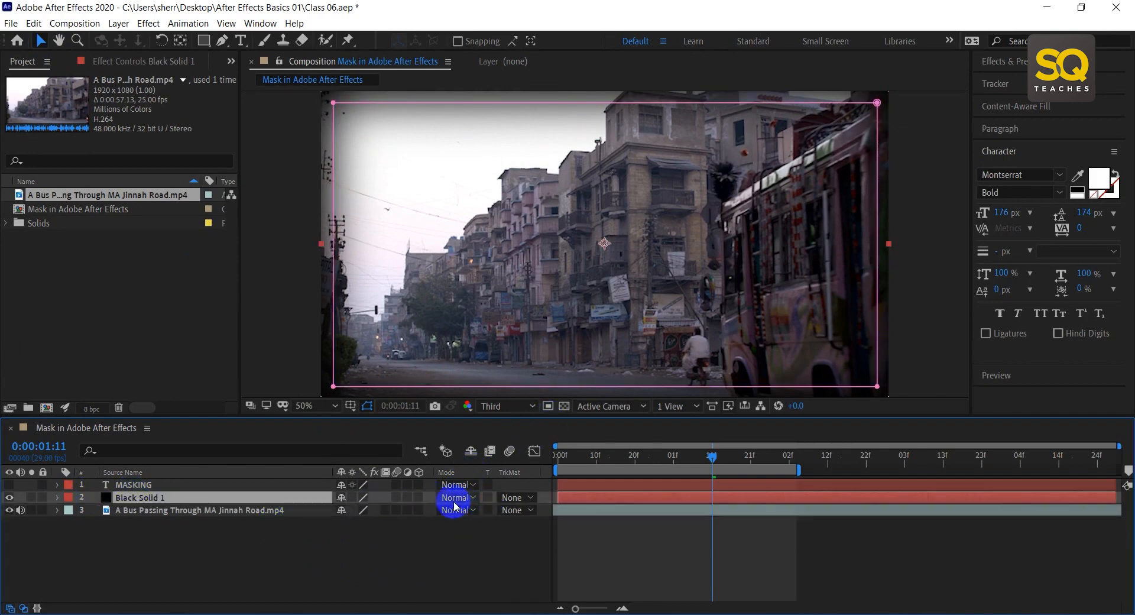
# Step: Try the Color Burn, Multiply, Lighten and Soft Light blending modes on the black solid
pyautogui.click(471, 502)
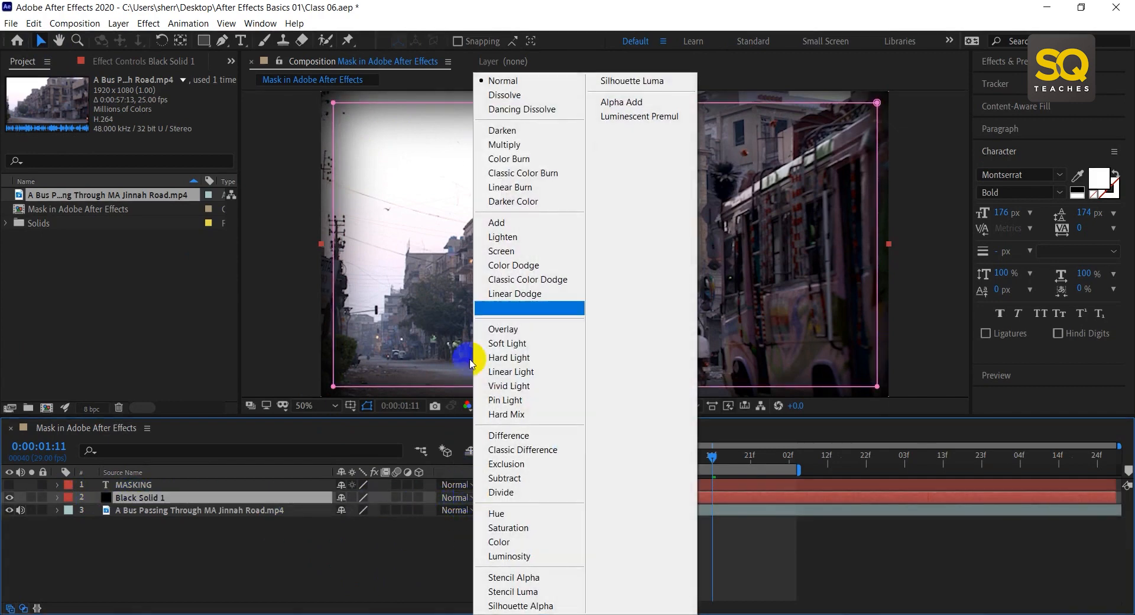
pyautogui.click(530, 158)
pyautogui.click(458, 500)
pyautogui.click(508, 144)
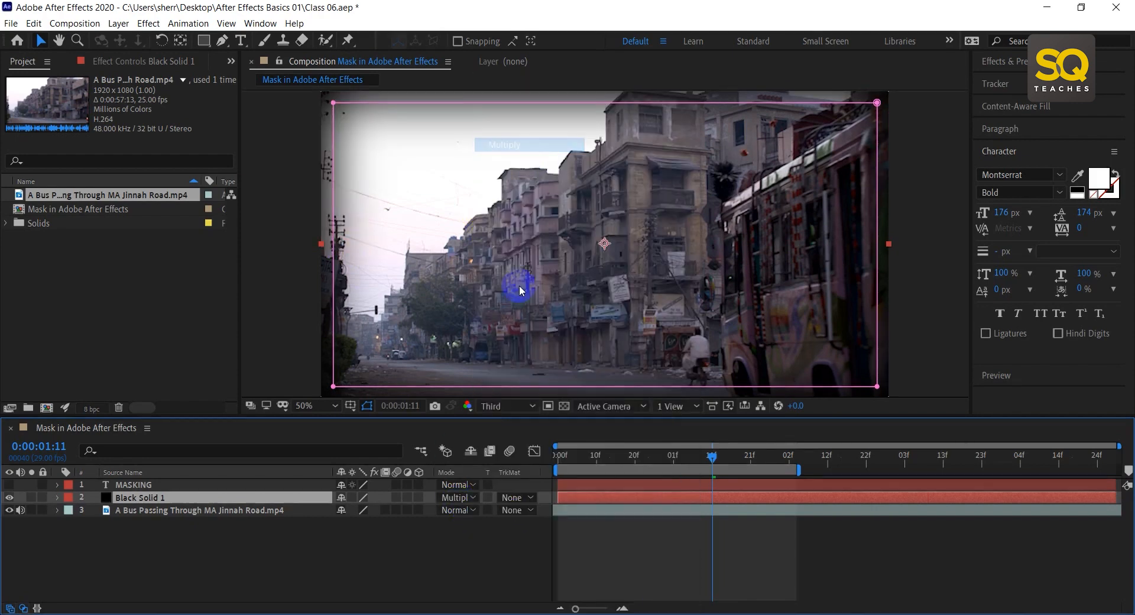
pyautogui.click(457, 498)
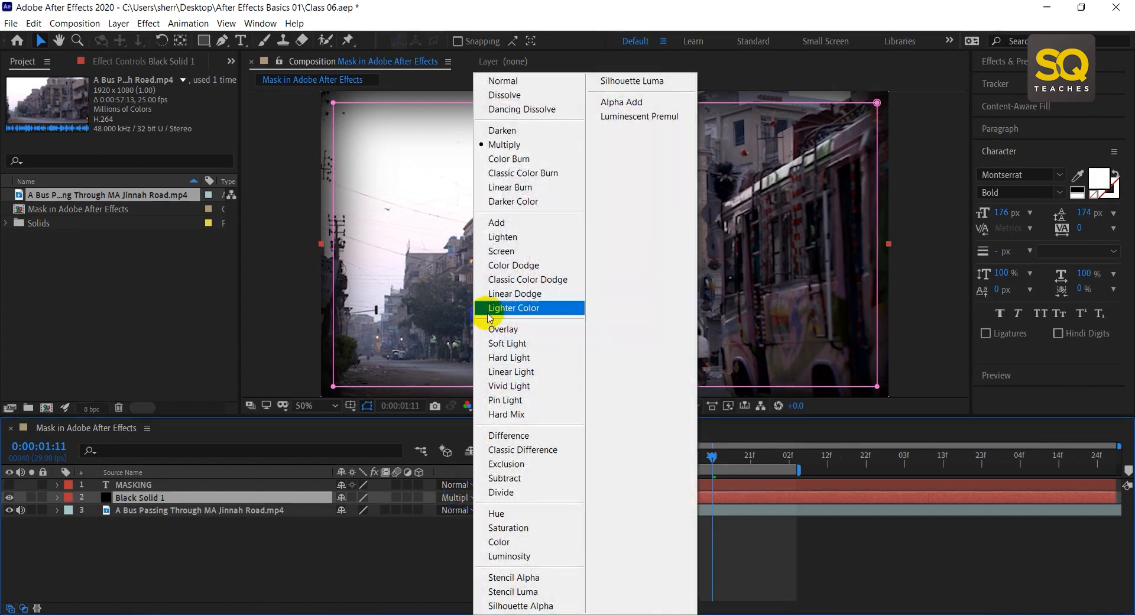
pyautogui.click(502, 237)
pyautogui.click(459, 497)
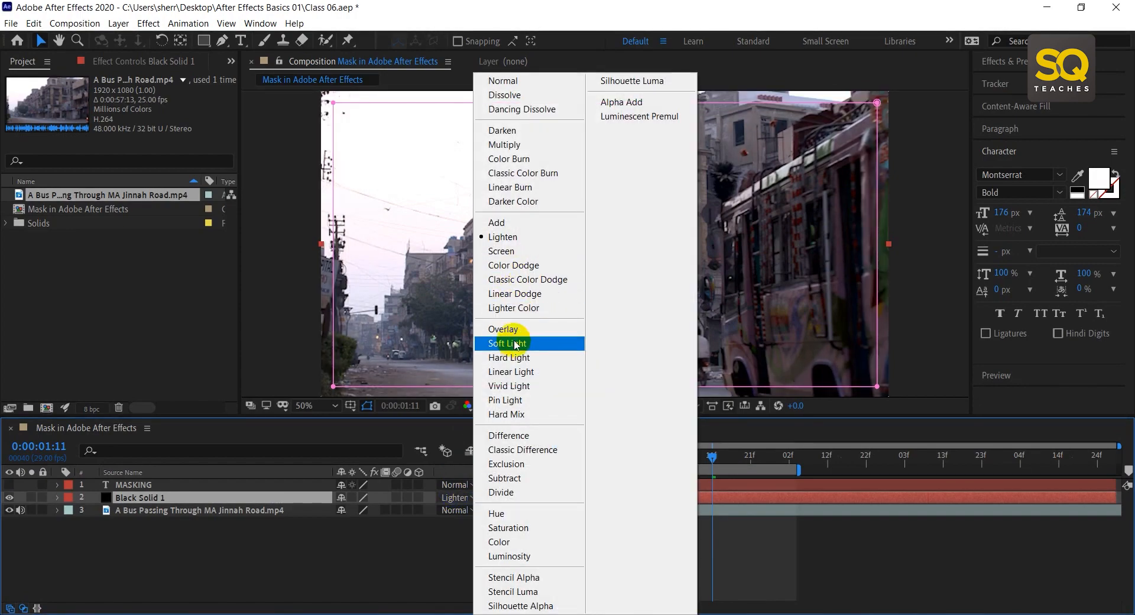
pyautogui.click(506, 343)
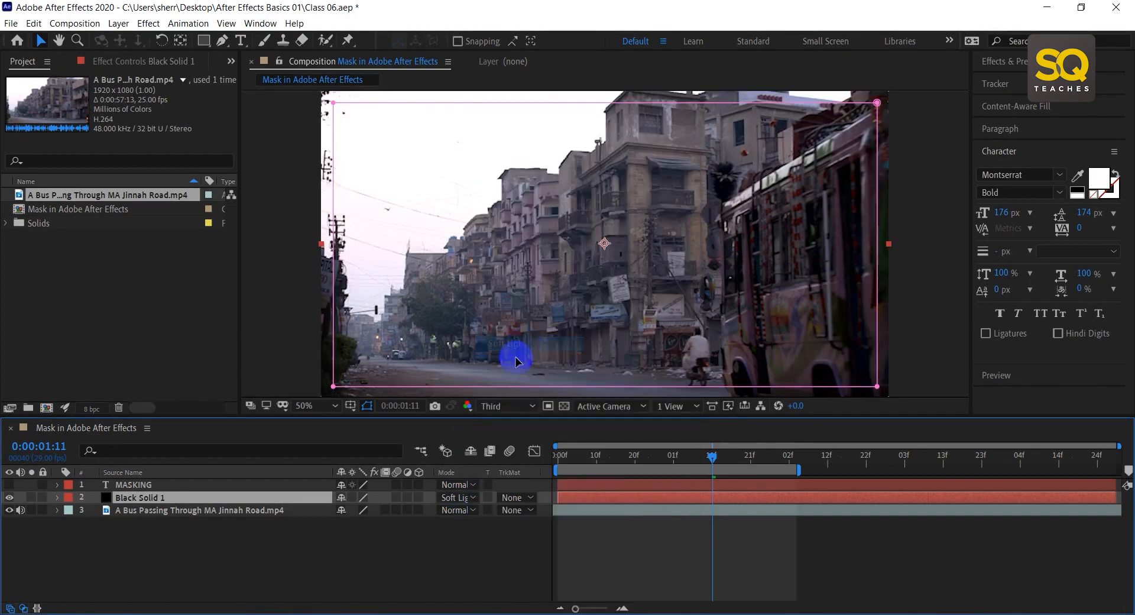
# Step: Set the black solid's blending mode to Classic Color Burn, and extend the work area to the end of the composition
pyautogui.click(459, 498)
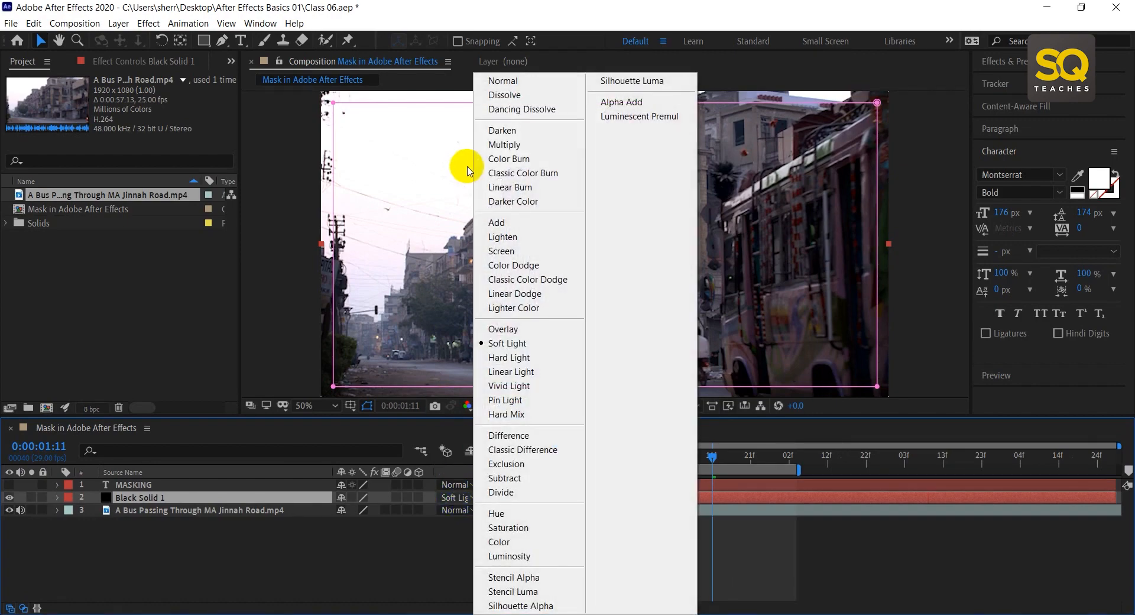
pyautogui.click(526, 174)
pyautogui.moveTo(653, 449); pyautogui.dragTo(691, 457)
pyautogui.click(819, 552)
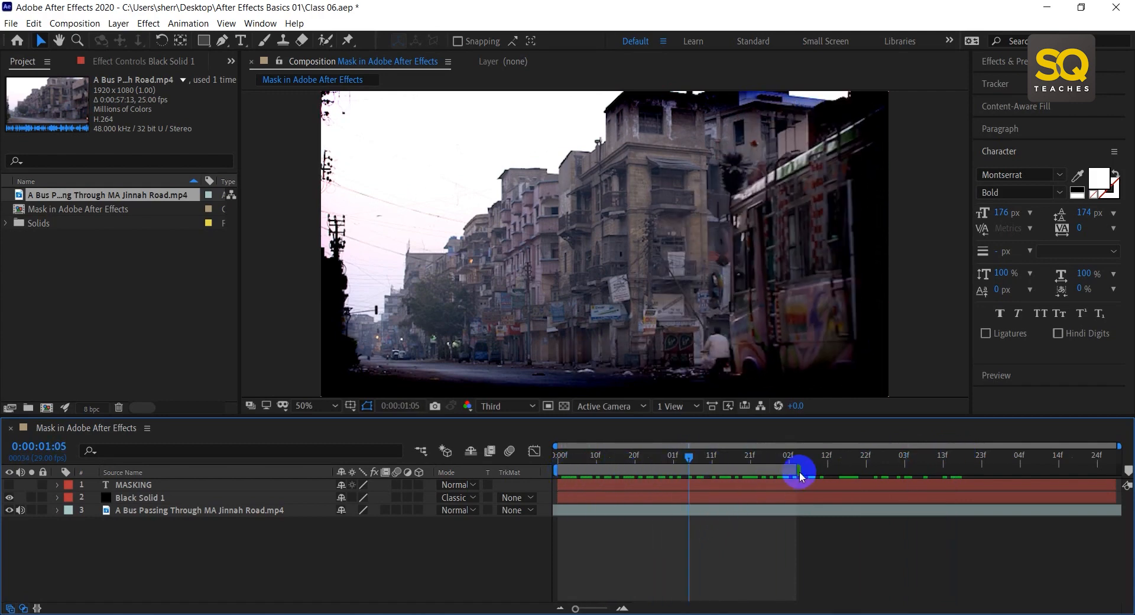
pyautogui.moveTo(798, 470); pyautogui.dragTo(1119, 444)
pyautogui.moveTo(670, 456)
pyautogui.mouseDown()
pyautogui.moveTo(778, 457)
pyautogui.moveTo(658, 457)
pyautogui.mouseUp()
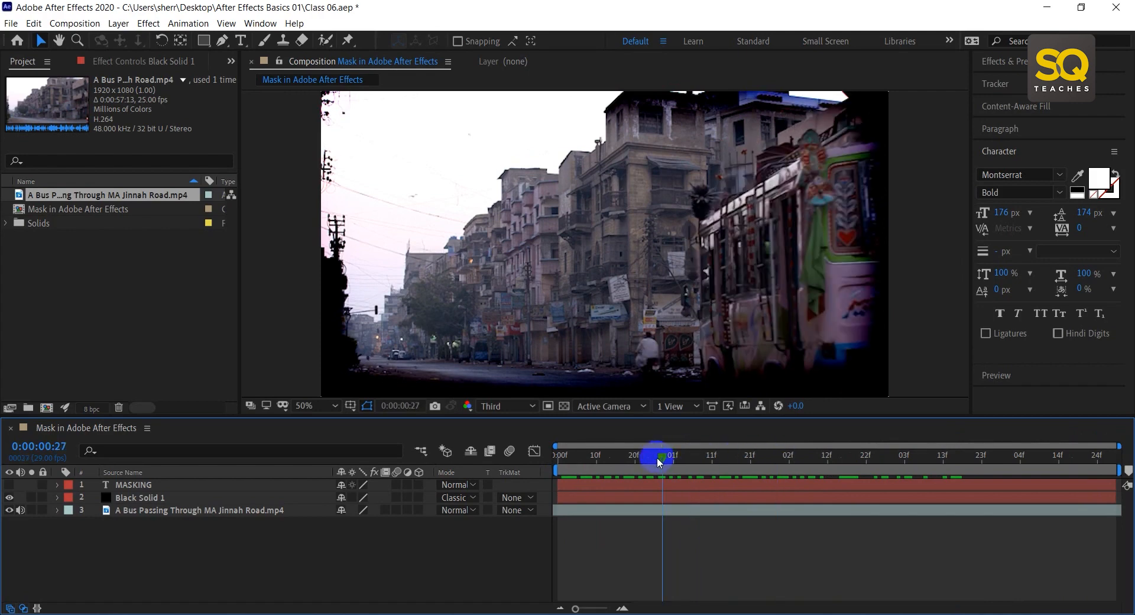
# Step: Create a blue solid layer of 1920 × 1080 px with the colour 2777D6
pyautogui.hotkey('ctrl', 'y')
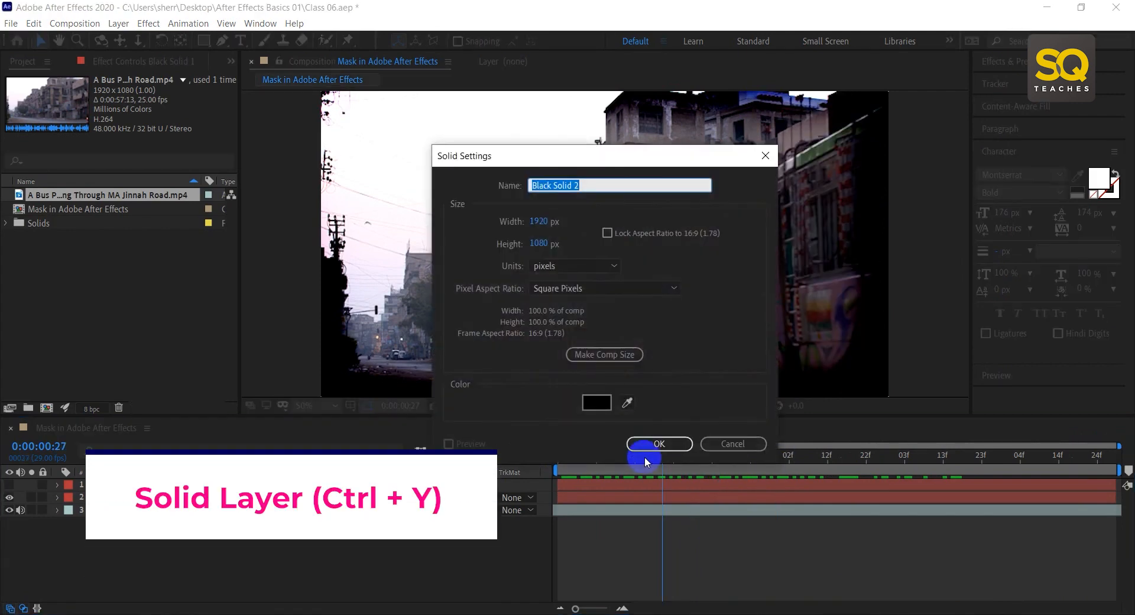
pyautogui.click(596, 401)
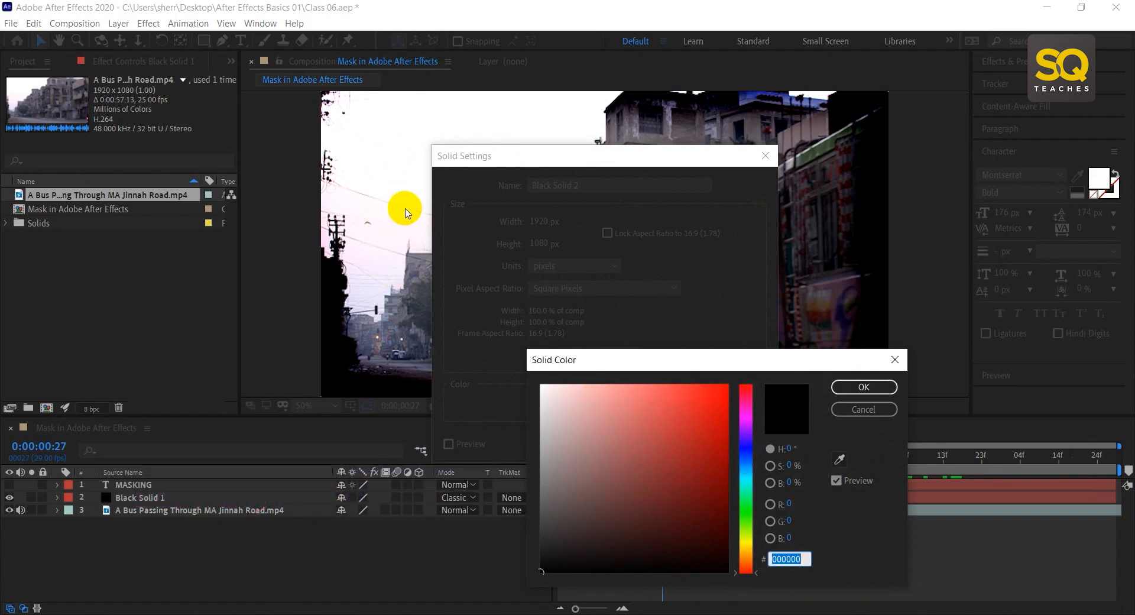
pyautogui.click(746, 463)
pyautogui.moveTo(679, 430); pyautogui.dragTo(694, 414)
pyautogui.click(846, 390)
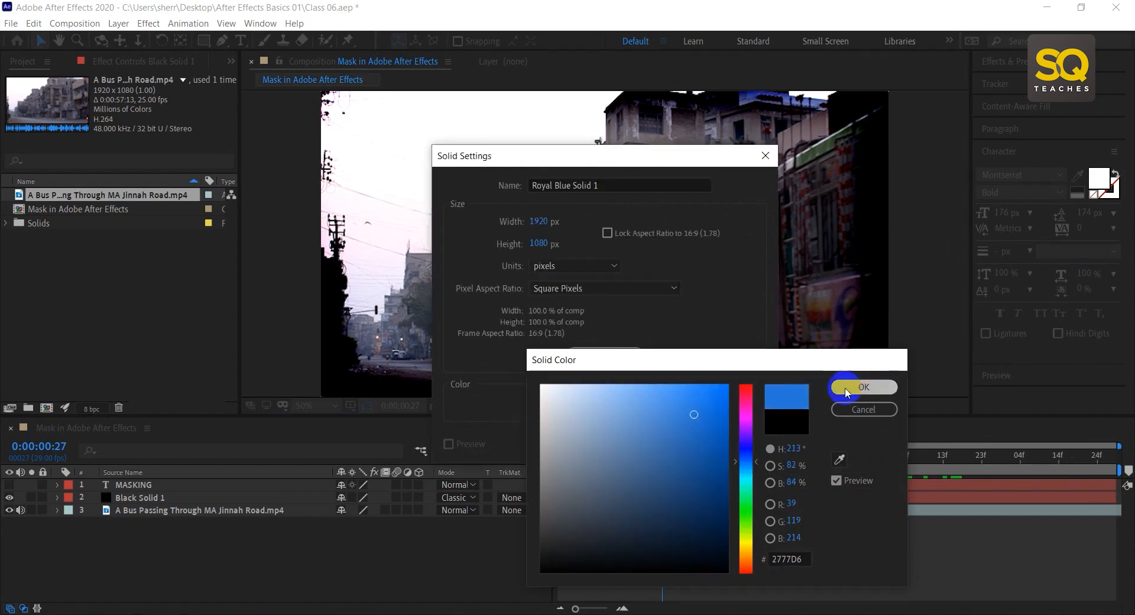
pyautogui.click(665, 444)
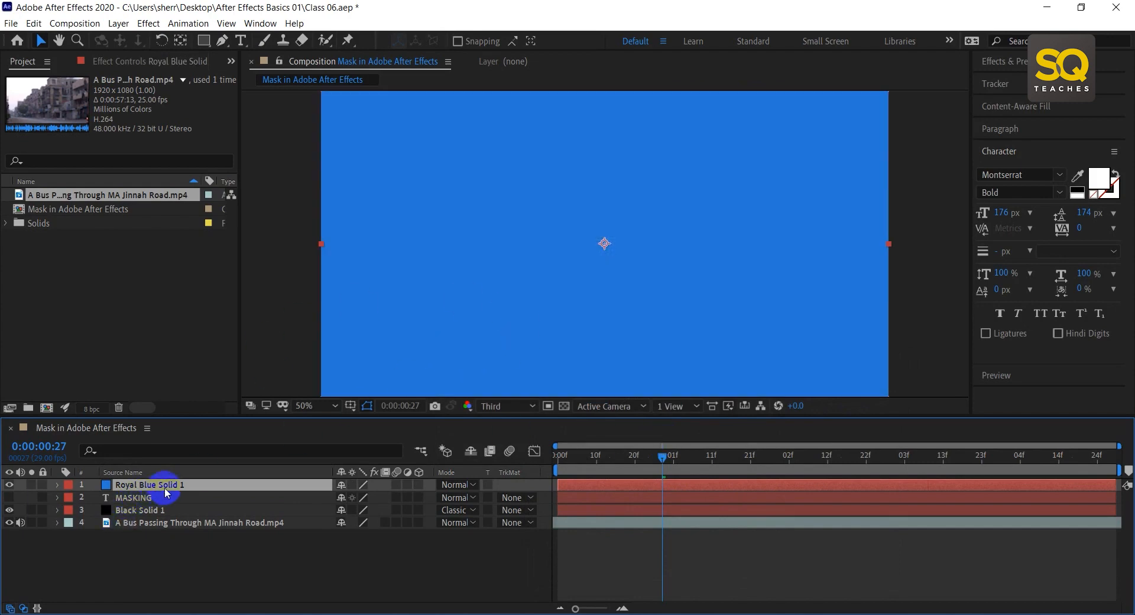
# Step: Move the blue solid below the black solid, and tint the footage by setting its blending mode to Soft Light
pyautogui.moveTo(159, 487); pyautogui.dragTo(164, 513)
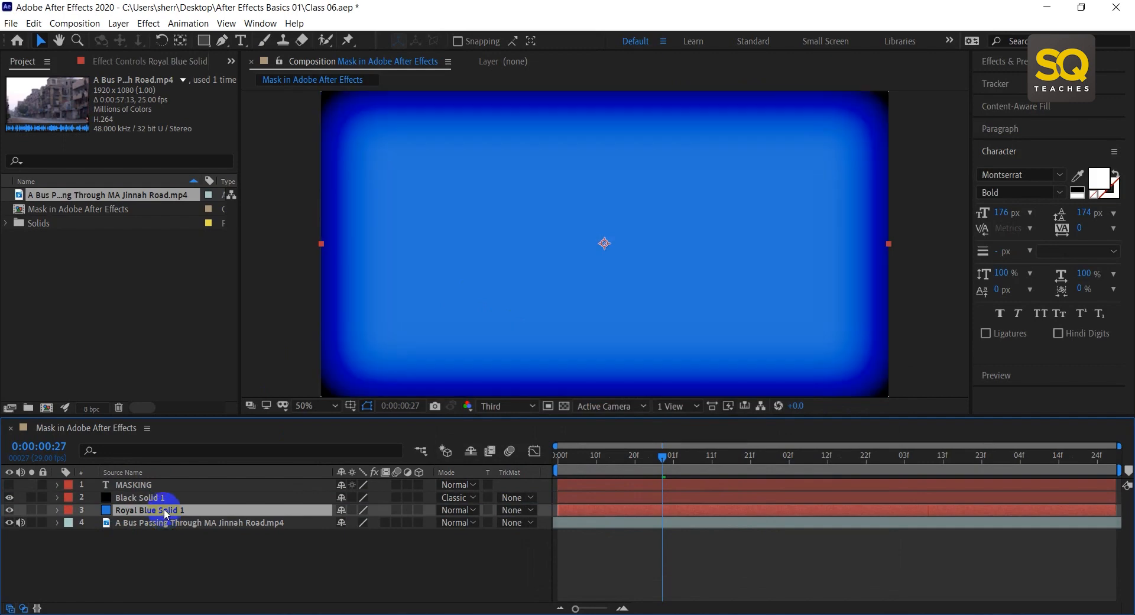
pyautogui.click(459, 510)
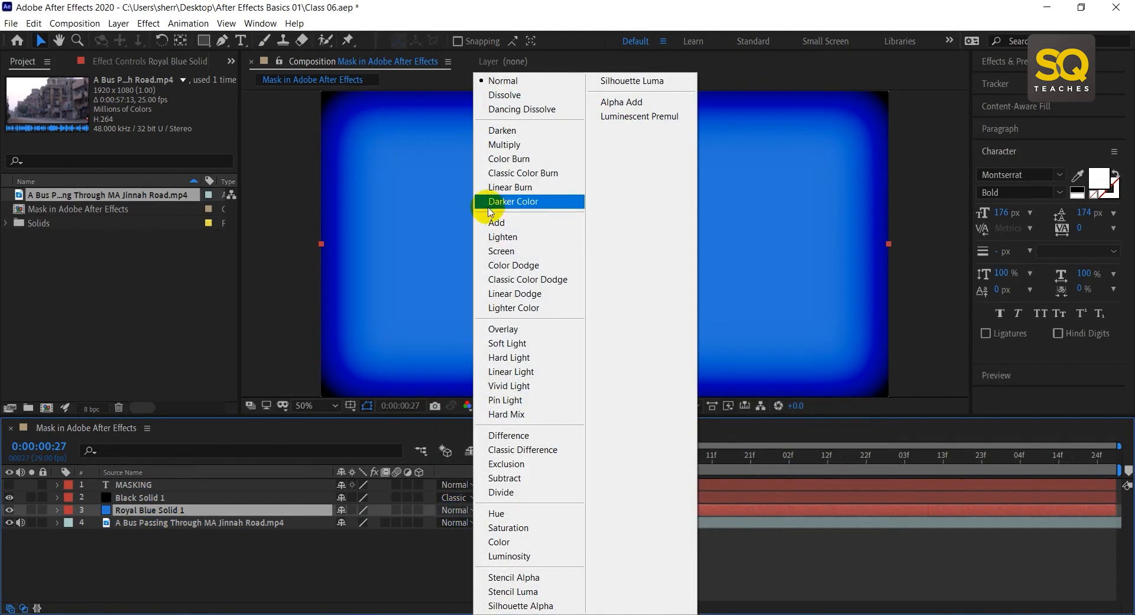
pyautogui.click(526, 341)
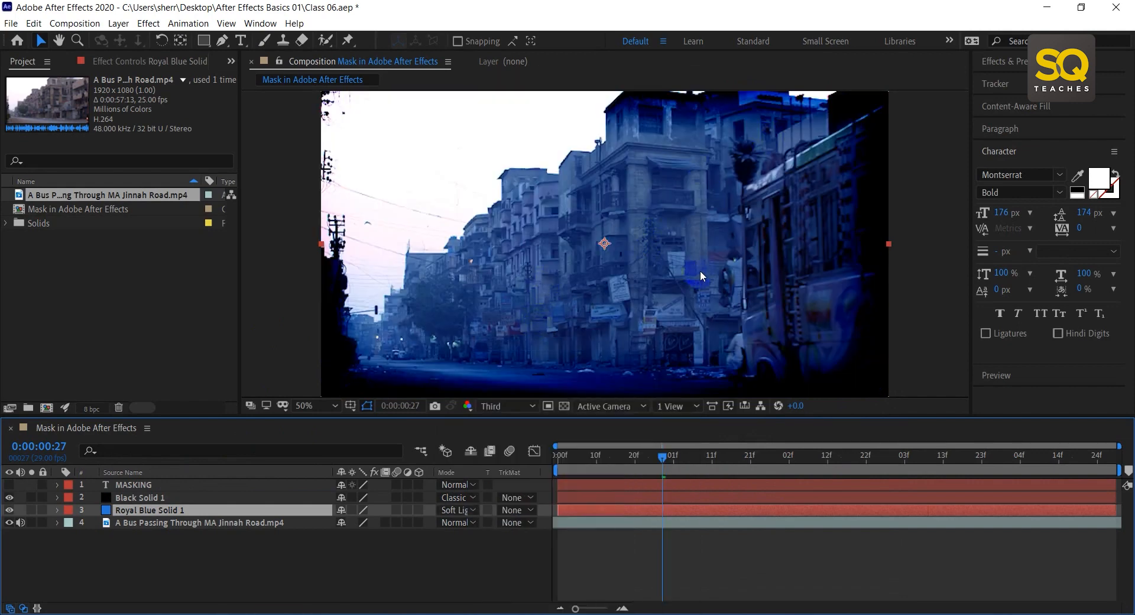
pyautogui.moveTo(640, 457)
pyautogui.mouseDown()
pyautogui.moveTo(688, 460)
pyautogui.moveTo(650, 459)
pyautogui.mouseUp()
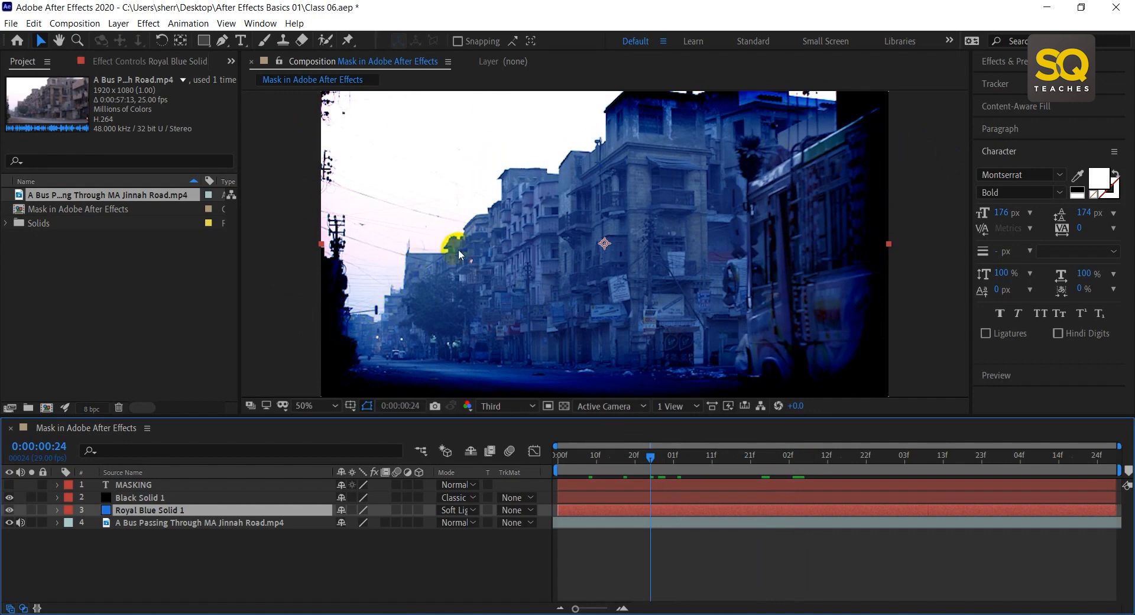
# Step: Start a Pen tool mask on the blue solid, tracing the skyline from outside the left frame edge along the rooftops to the tall building
pyautogui.click(221, 42)
pyautogui.click(288, 335)
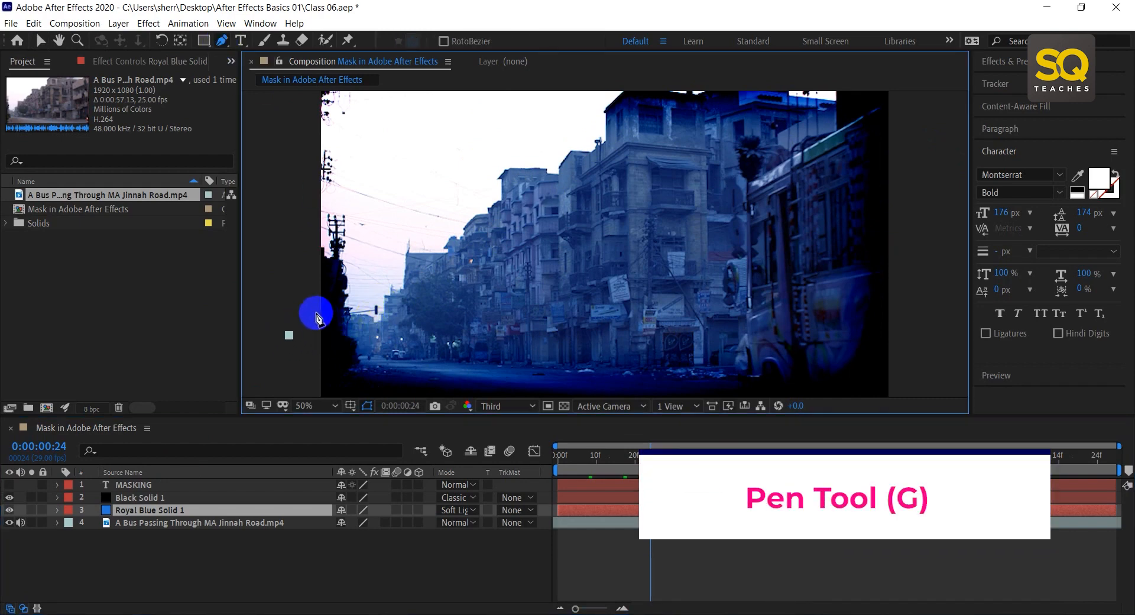
pyautogui.click(390, 294)
pyautogui.click(407, 256)
pyautogui.click(452, 253)
pyautogui.click(462, 236)
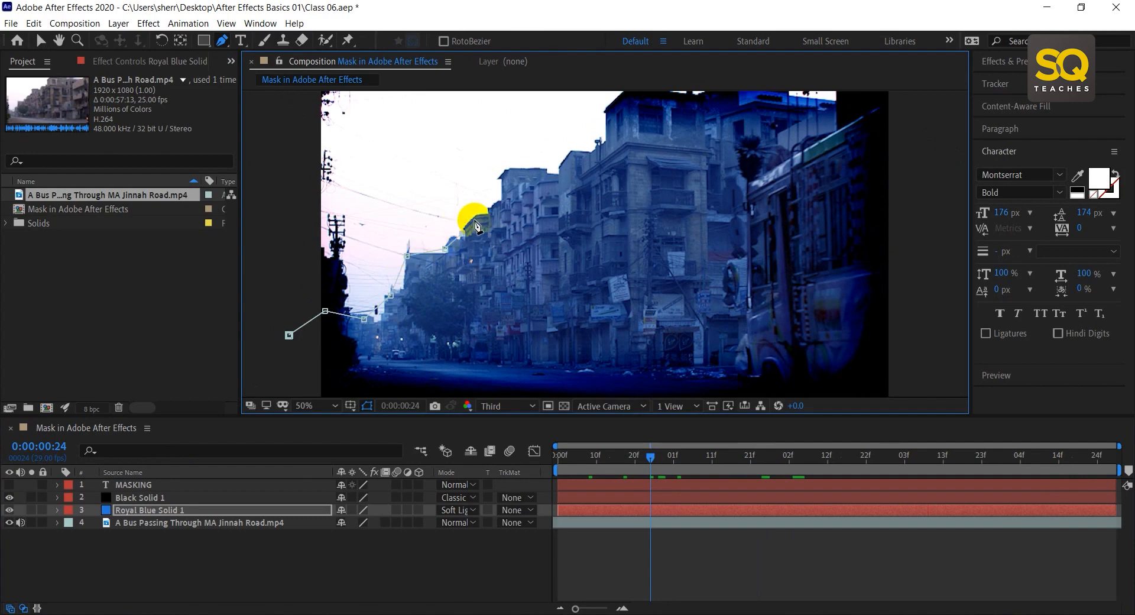
pyautogui.click(481, 212)
pyautogui.click(500, 174)
pyautogui.click(548, 170)
pyautogui.click(586, 152)
pyautogui.click(607, 133)
pyautogui.click(606, 110)
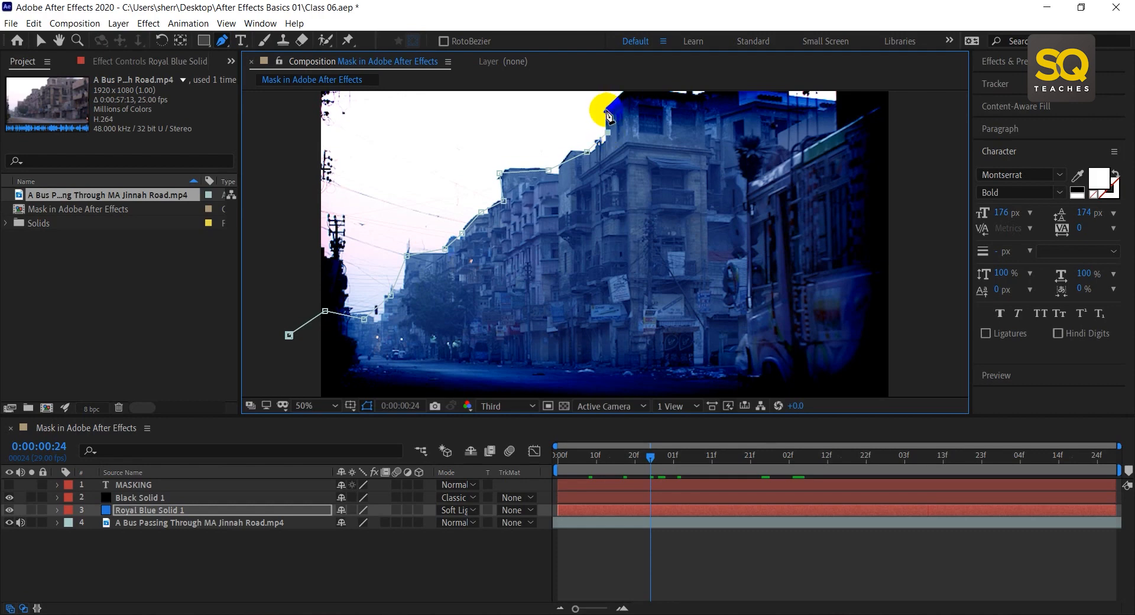
# Step: Continue the blue solid's mask past the right frame edge and close it above the frame around the sky
pyautogui.press(',')
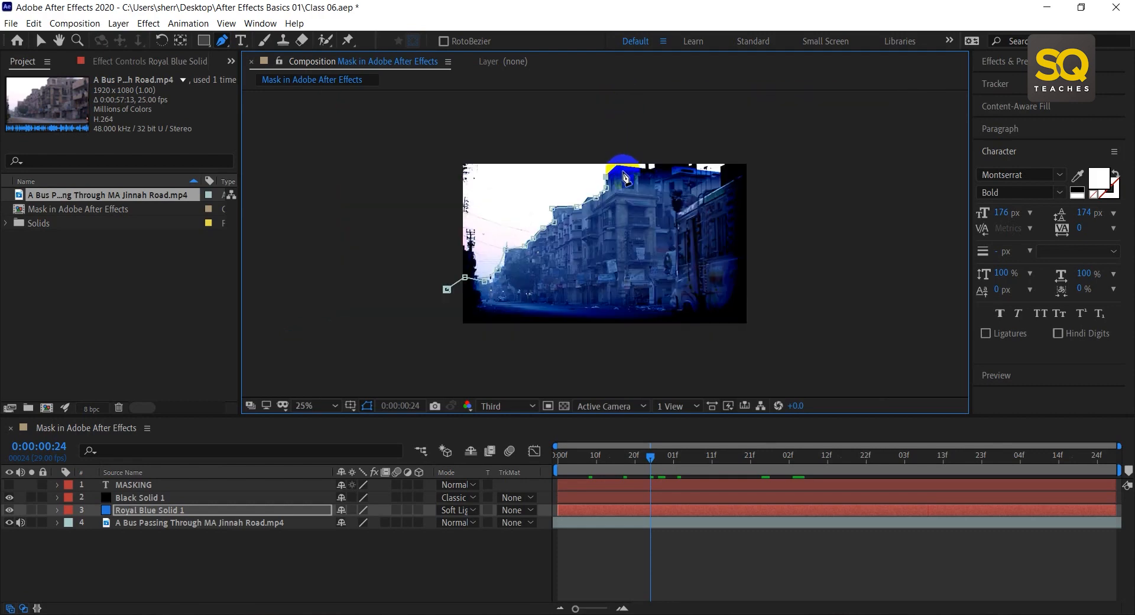
pyautogui.click(647, 169)
pyautogui.click(710, 169)
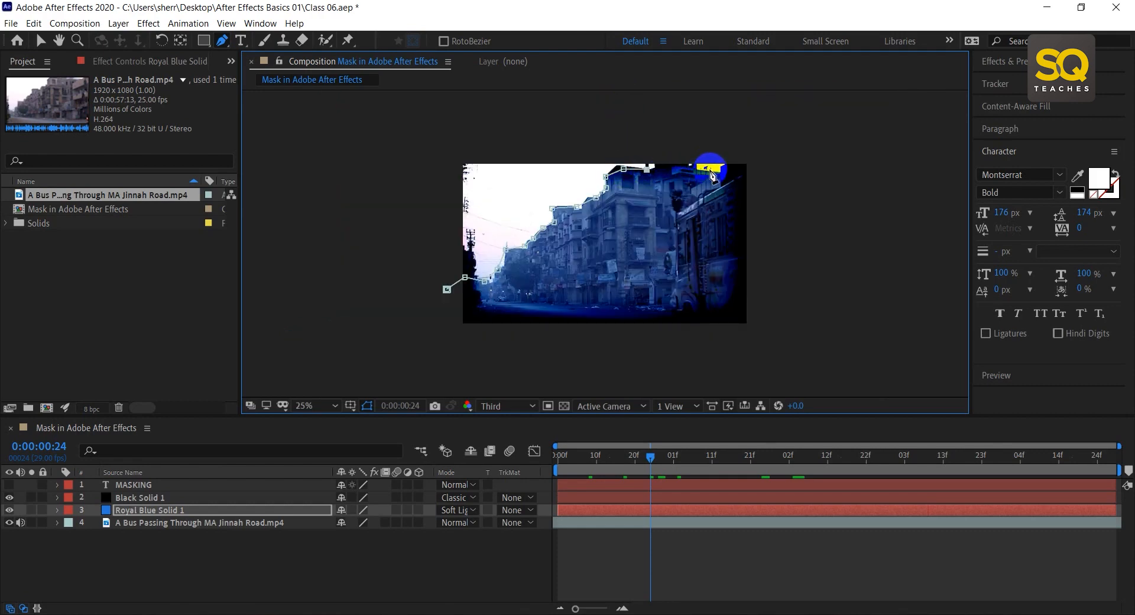
pyautogui.click(767, 171)
pyautogui.click(777, 132)
pyautogui.click(447, 126)
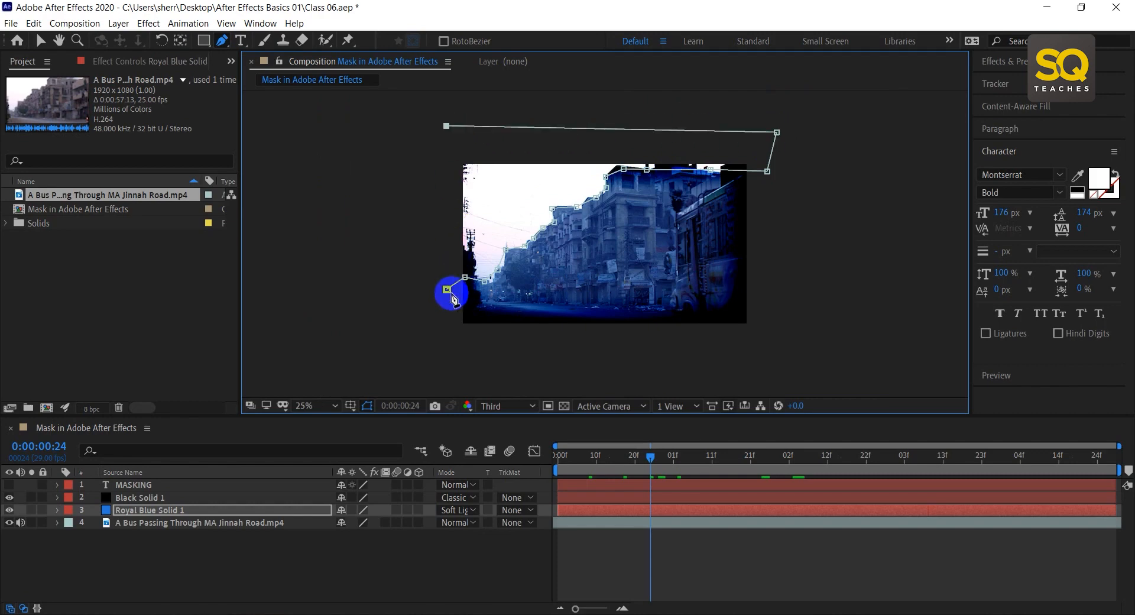
pyautogui.click(446, 290)
pyautogui.press('.')
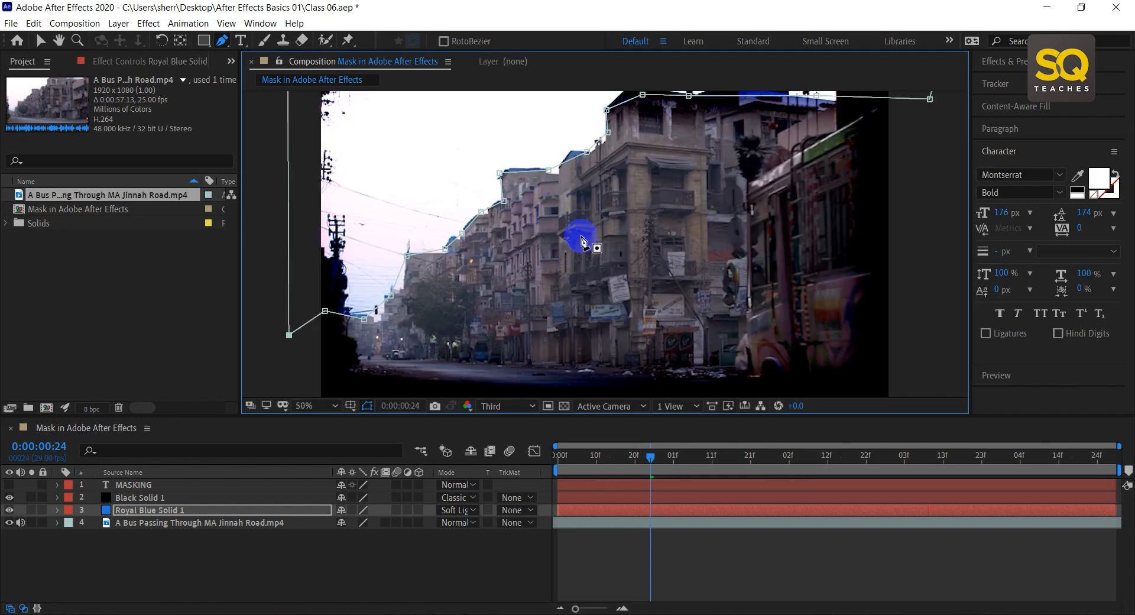
# Step: Set the Mask 1 feather on the blue solid to 110 pixels and inspect the rooftop edge
pyautogui.press(',')
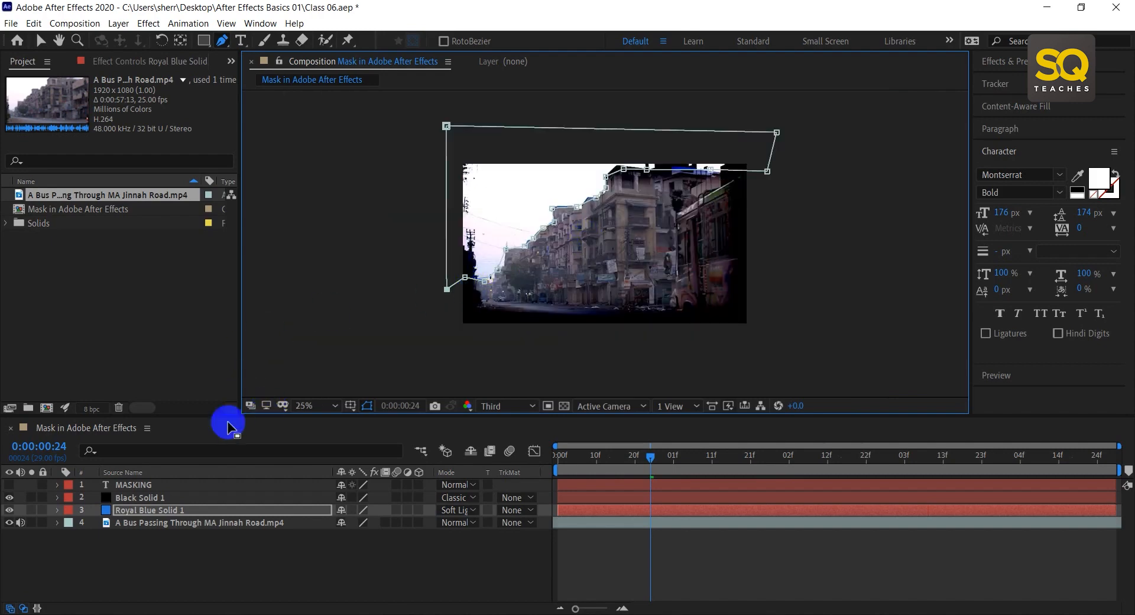
pyautogui.click(155, 509)
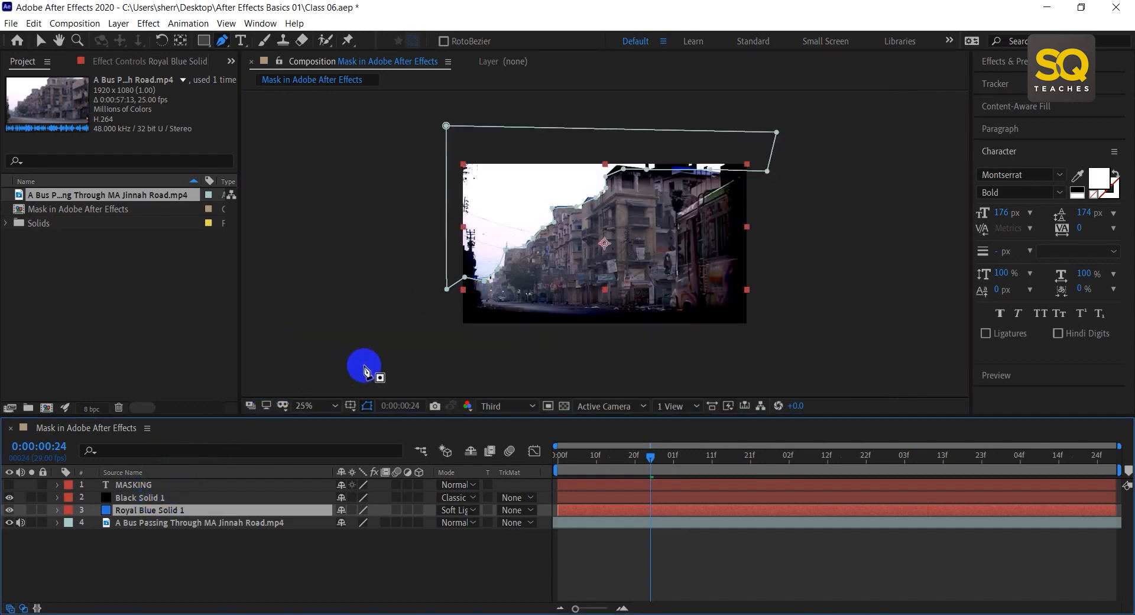
pyautogui.scroll(2, 522, 255)
pyautogui.moveTo(435, 180); pyautogui.dragTo(668, 251)
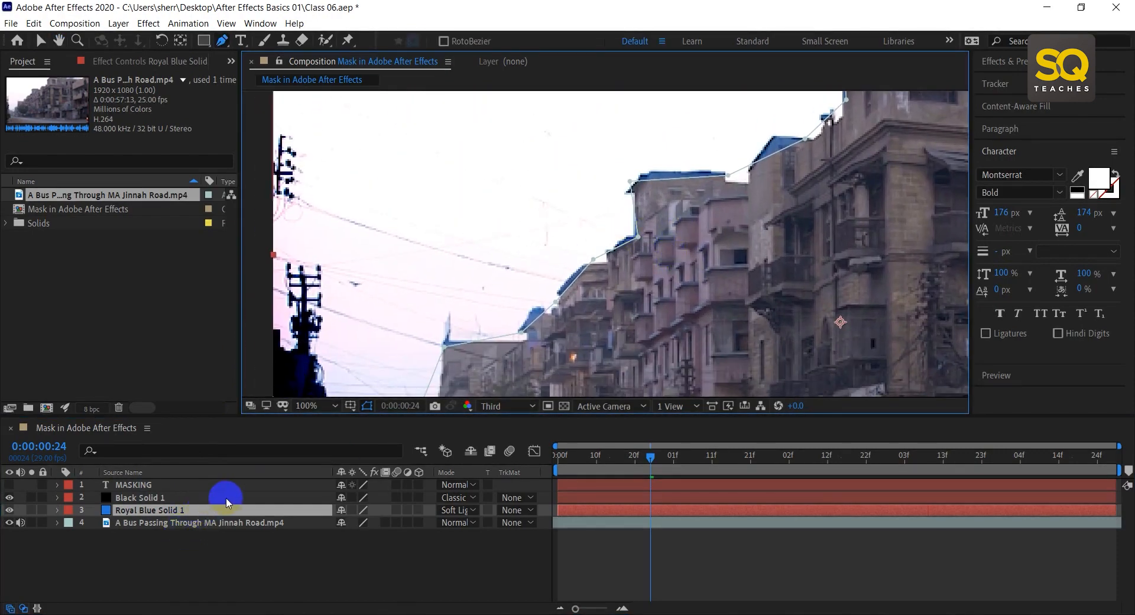
pyautogui.press('f')
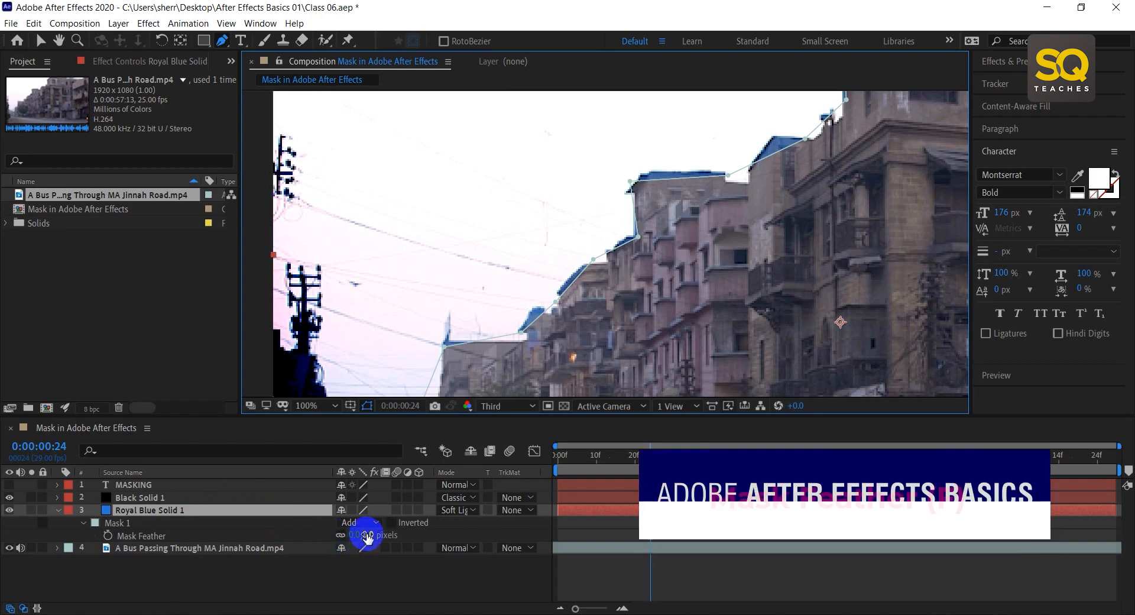
pyautogui.moveTo(405, 528); pyautogui.dragTo(436, 521)
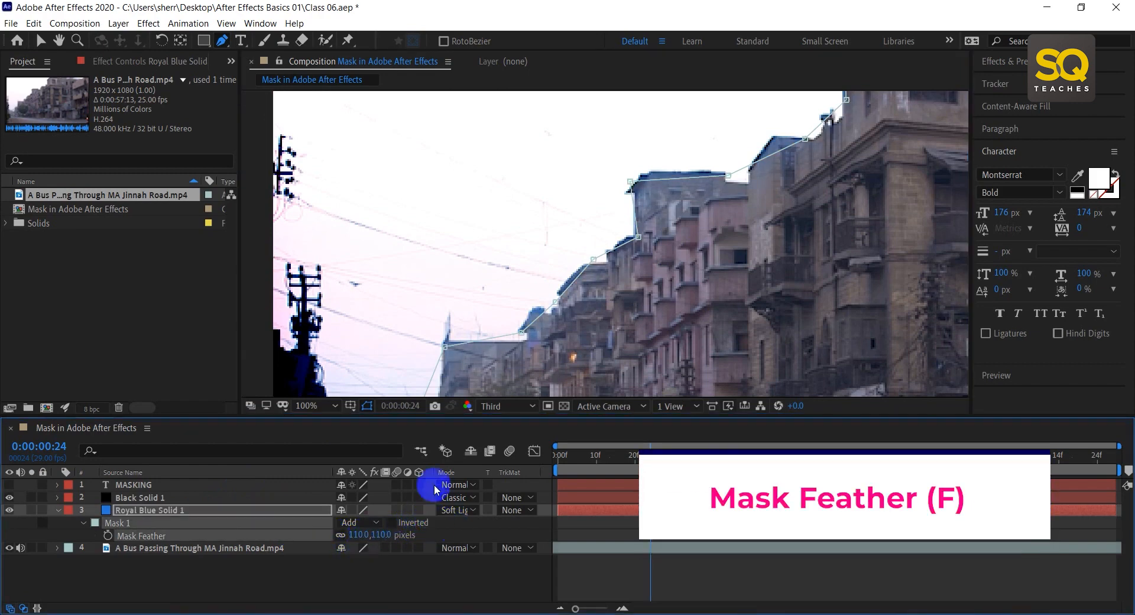
pyautogui.scroll(-4, 650, 271)
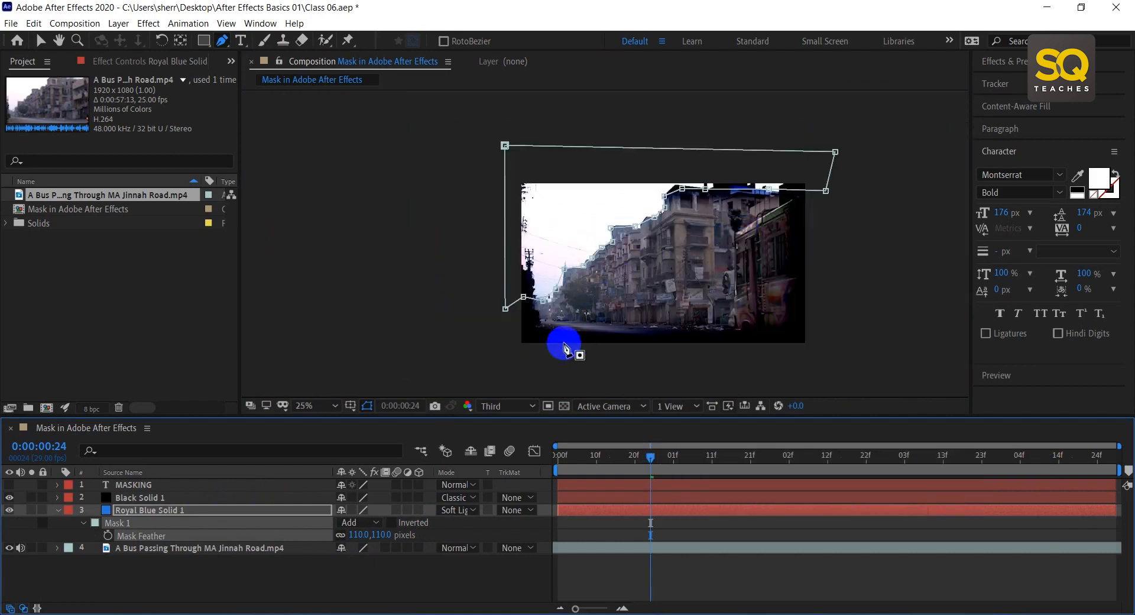
pyautogui.scroll(2, 531, 283)
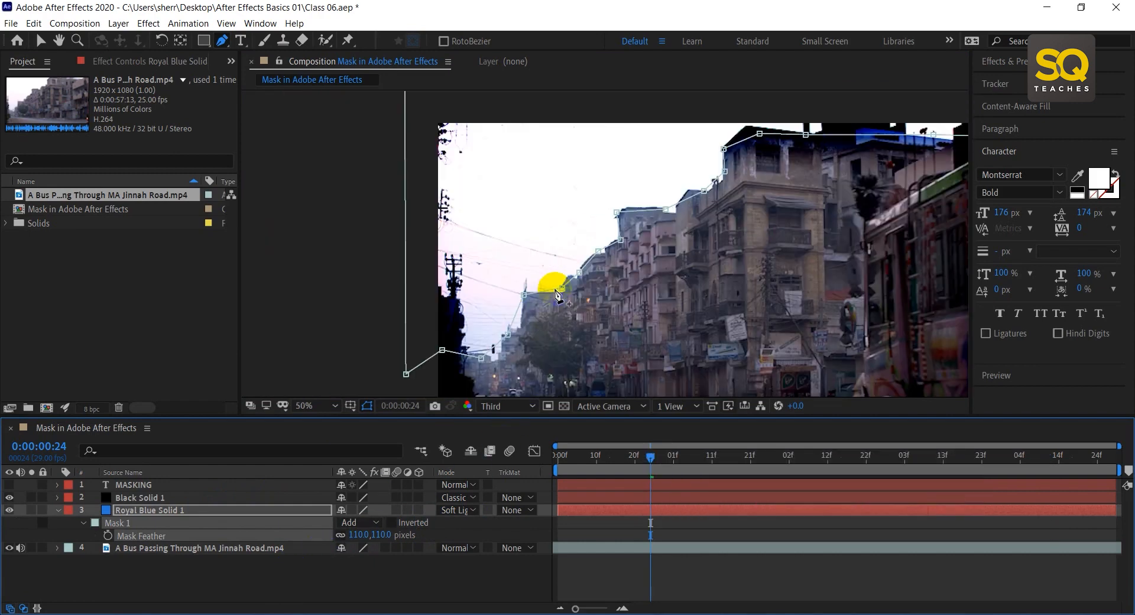
# Step: Set the blue solid's blending mode to Normal and its Mask 1 feather to 0 pixels
pyautogui.click(454, 511)
pyautogui.click(534, 83)
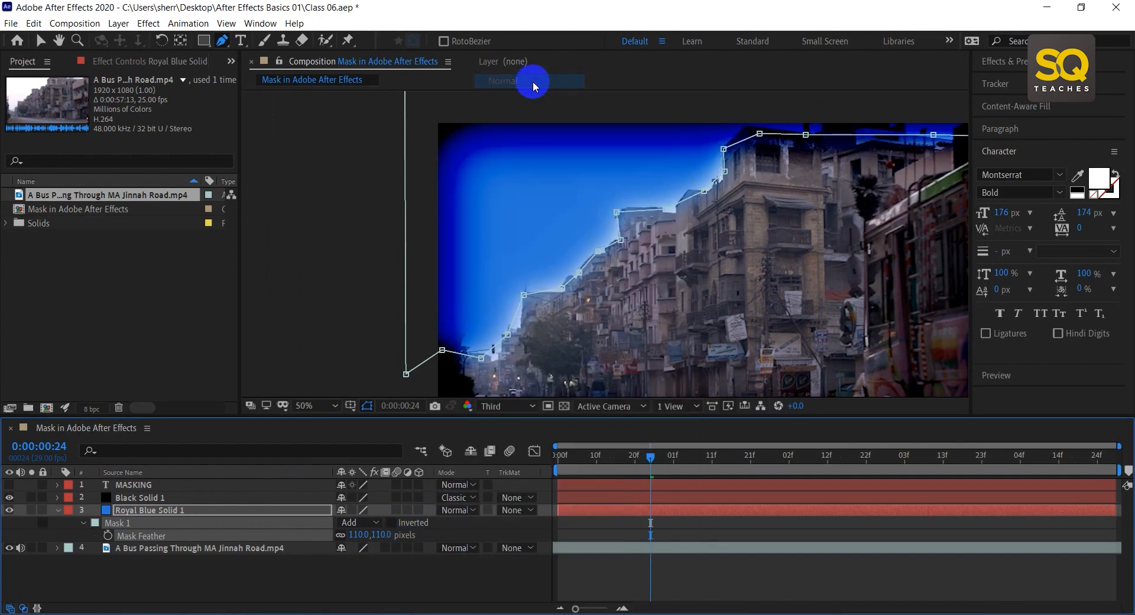
pyautogui.click(381, 533)
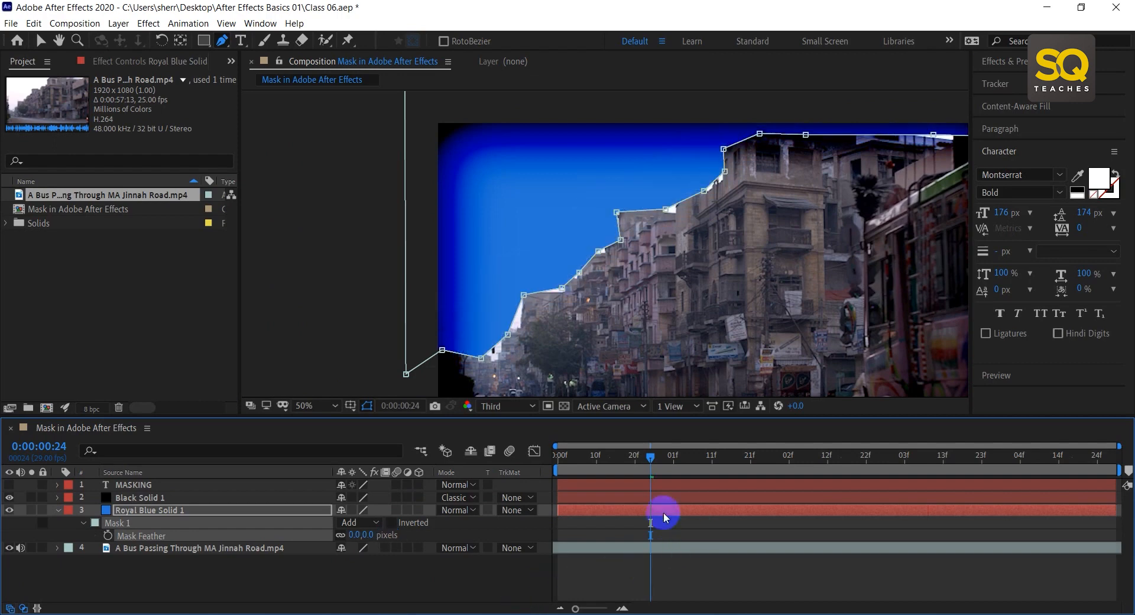
# Step: Move the blue solid's mask point onto the lower rooftop edge and set the Mask 1 feather to 200 pixels
pyautogui.moveTo(507, 334); pyautogui.dragTo(521, 324)
pyautogui.click(371, 534)
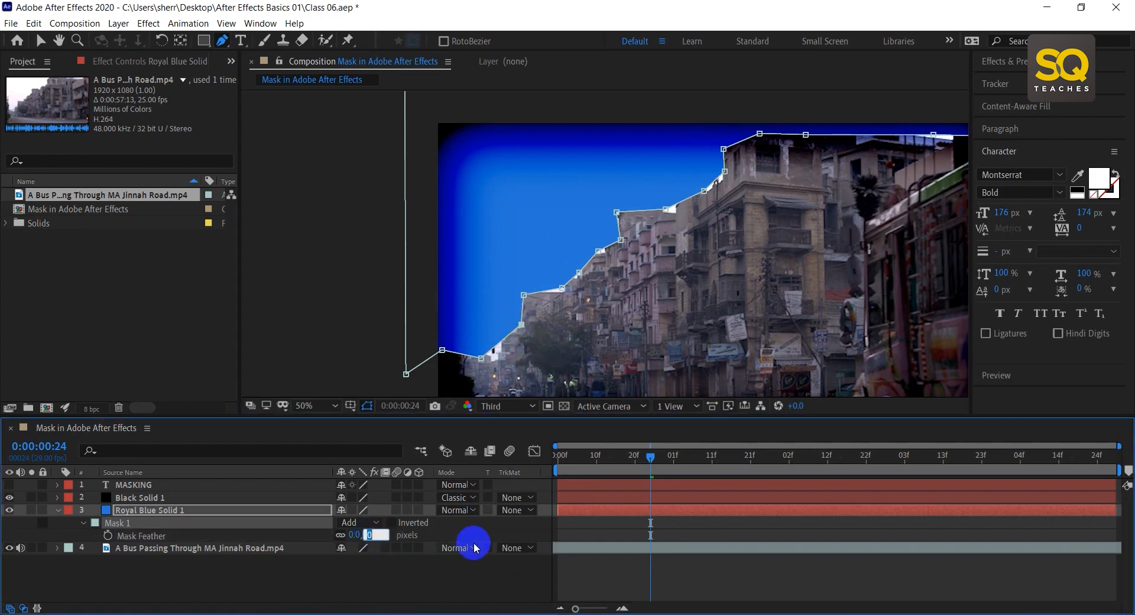
pyautogui.write('150')
pyautogui.press('Return')
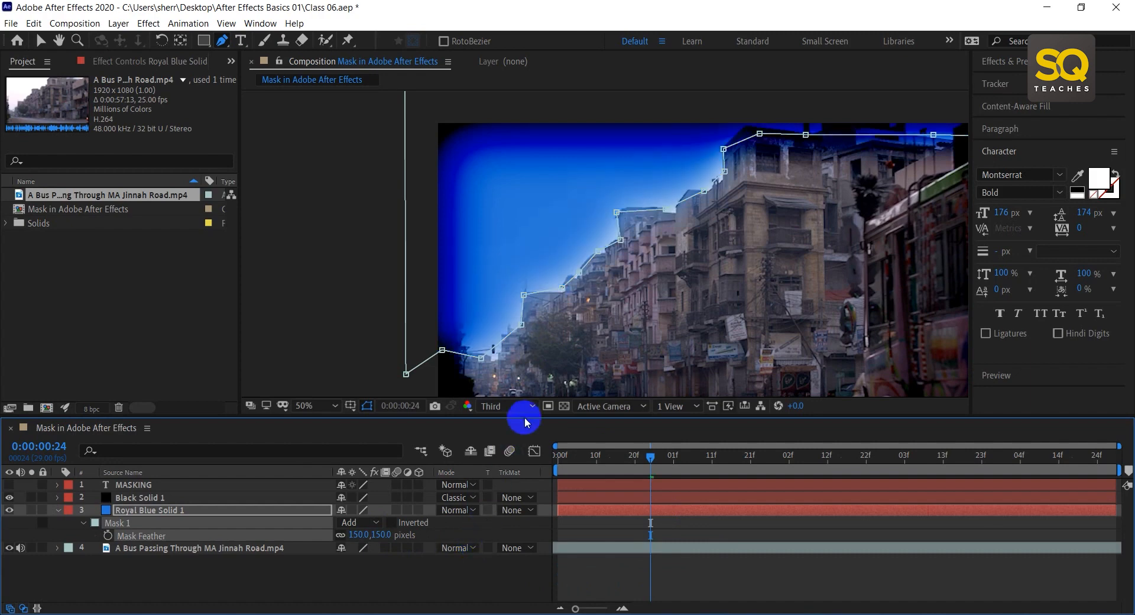
pyautogui.moveTo(381, 535); pyautogui.dragTo(404, 534)
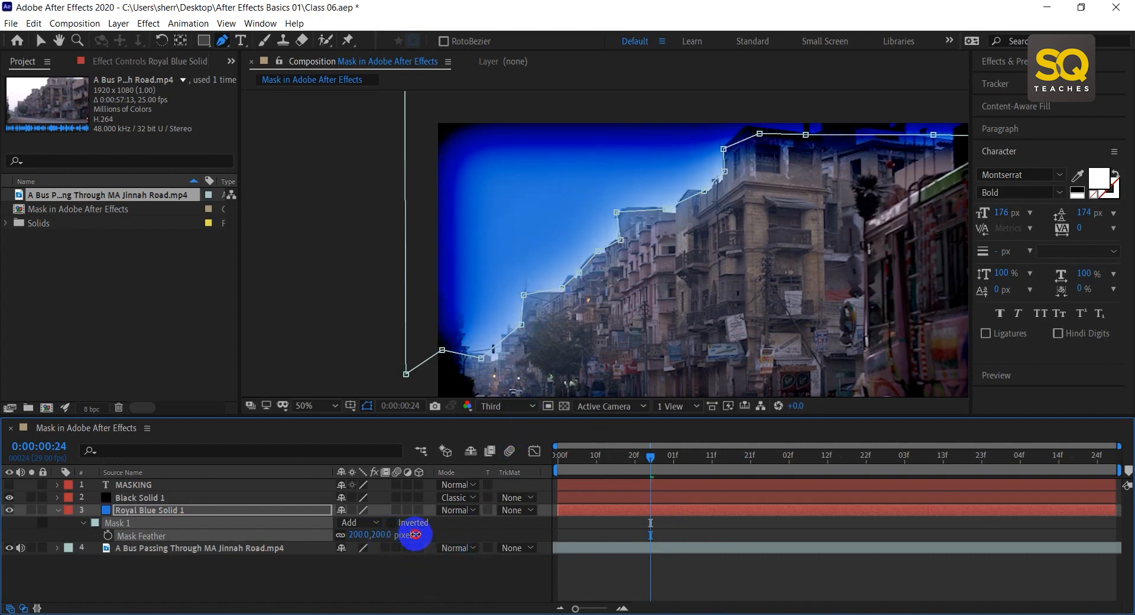
pyautogui.click(591, 258)
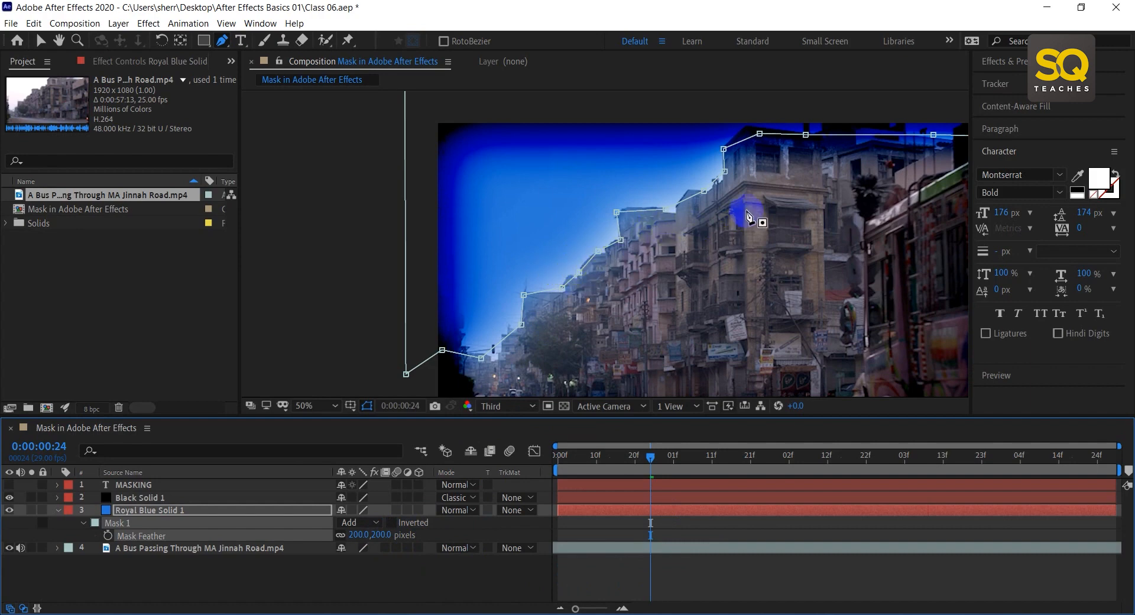
# Step: Set the blue solid's blending mode to Soft Light and check the whole frame at 0:00:02:23
pyautogui.click(458, 510)
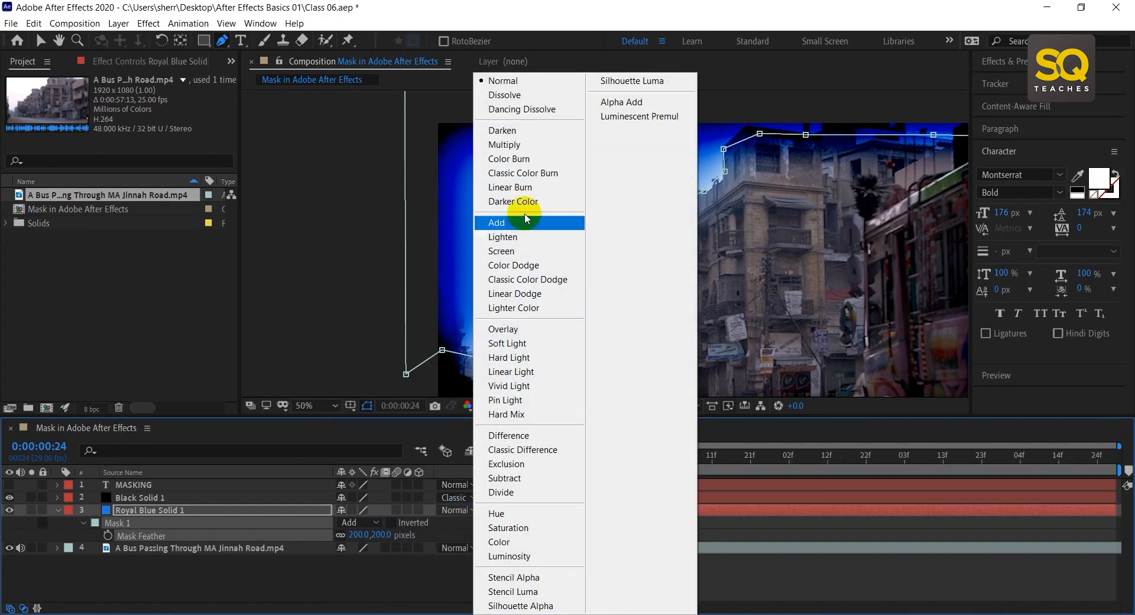
pyautogui.click(511, 344)
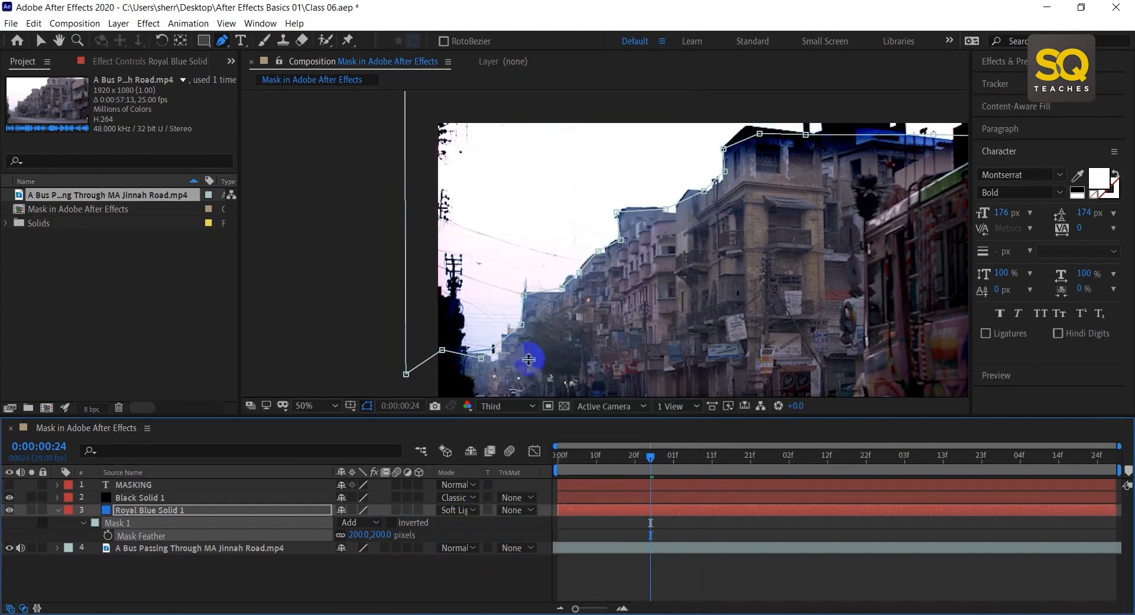
pyautogui.click(611, 558)
pyautogui.press(',')
pyautogui.press(',')
pyautogui.moveTo(618, 321); pyautogui.dragTo(561, 328)
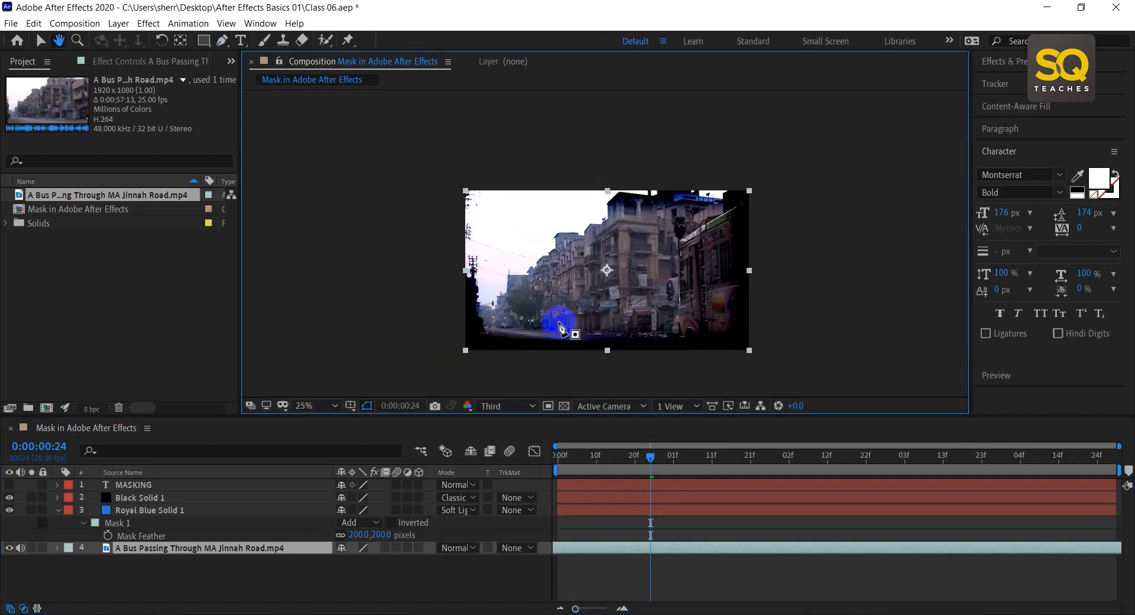
pyautogui.press('g')
pyautogui.moveTo(560, 456); pyautogui.dragTo(869, 467)
pyautogui.click(331, 405)
pyautogui.click(311, 147)
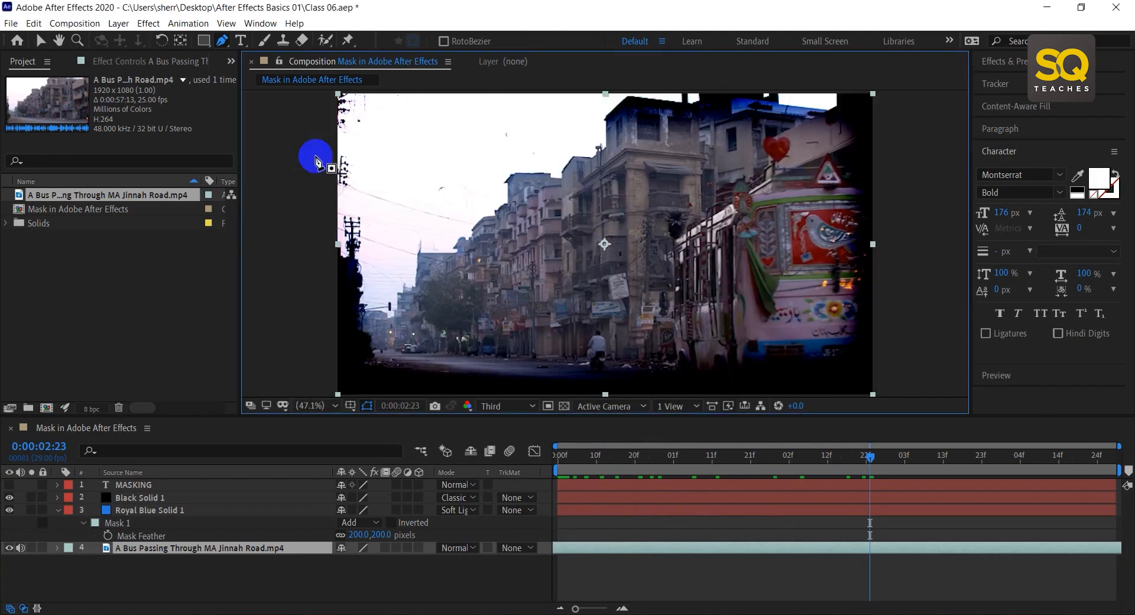
# Step: Collapse the blue solid's mask properties and create a 1920 x 1080 px solid in orange
pyautogui.click(36, 40)
pyautogui.click(65, 520)
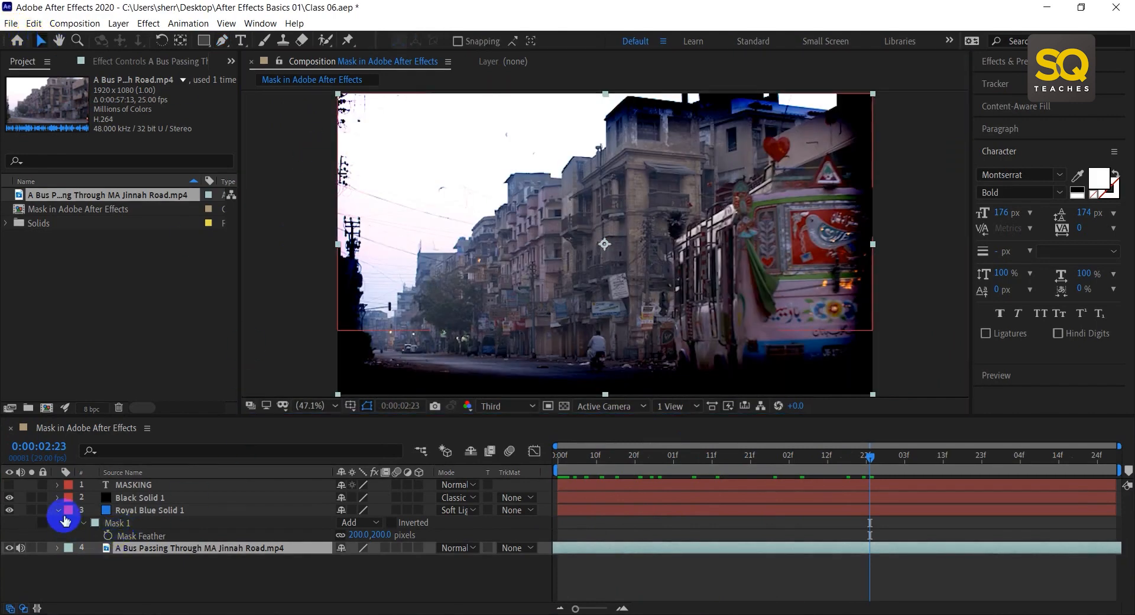
pyautogui.click(61, 509)
pyautogui.click(189, 551)
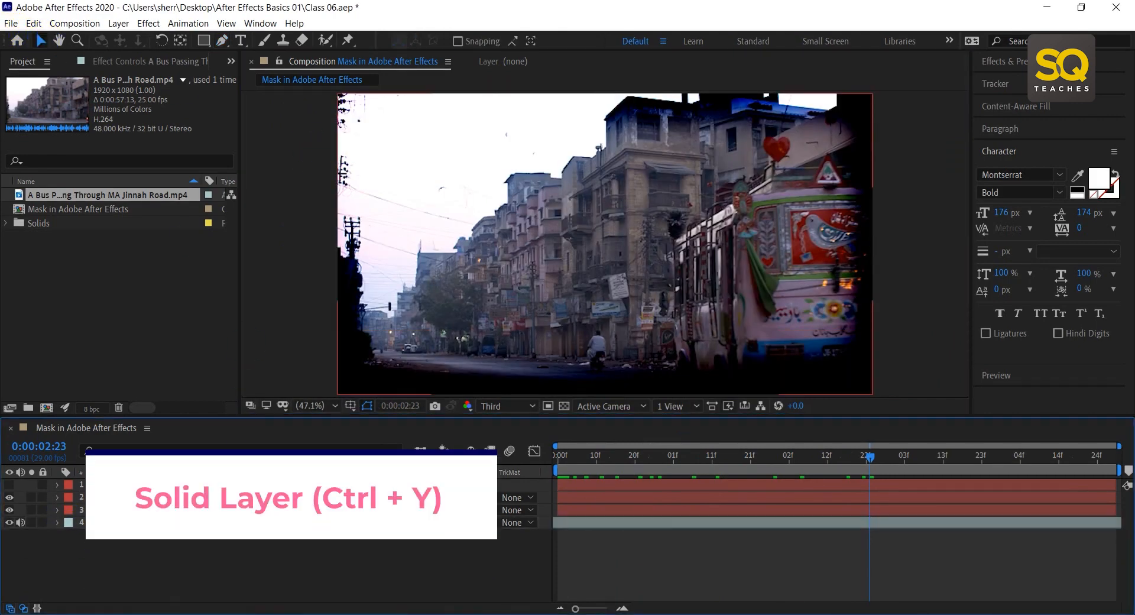
pyautogui.hotkey('ctrl', 'y')
pyautogui.click(594, 400)
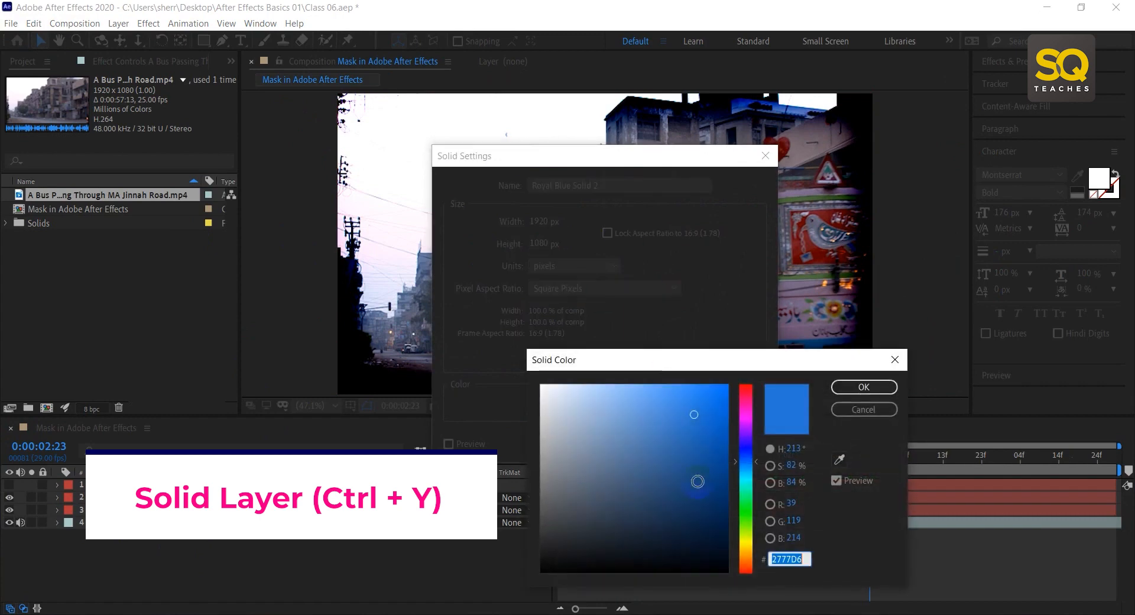
pyautogui.click(745, 541)
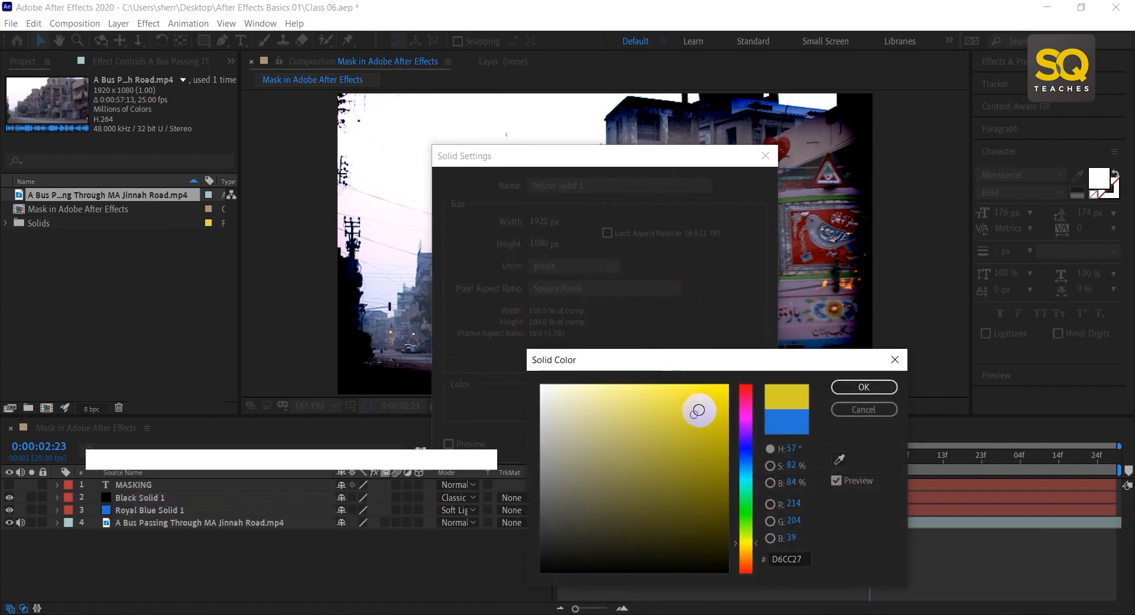
pyautogui.moveTo(745, 536); pyautogui.dragTo(744, 544)
pyautogui.moveTo(703, 422)
pyautogui.mouseDown()
pyautogui.moveTo(684, 450)
pyautogui.moveTo(688, 420)
pyautogui.mouseUp()
pyautogui.click(857, 387)
pyautogui.click(656, 444)
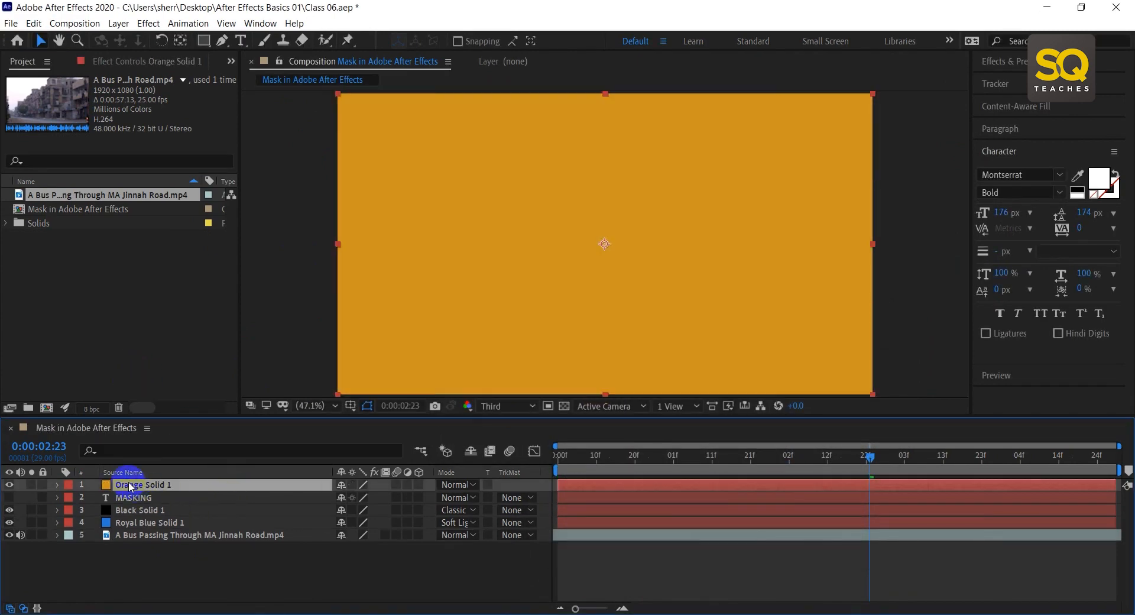
# Step: Move the orange solid in the layer stack to between the black solid and the blue solid
pyautogui.moveTo(135, 484); pyautogui.dragTo(144, 516)
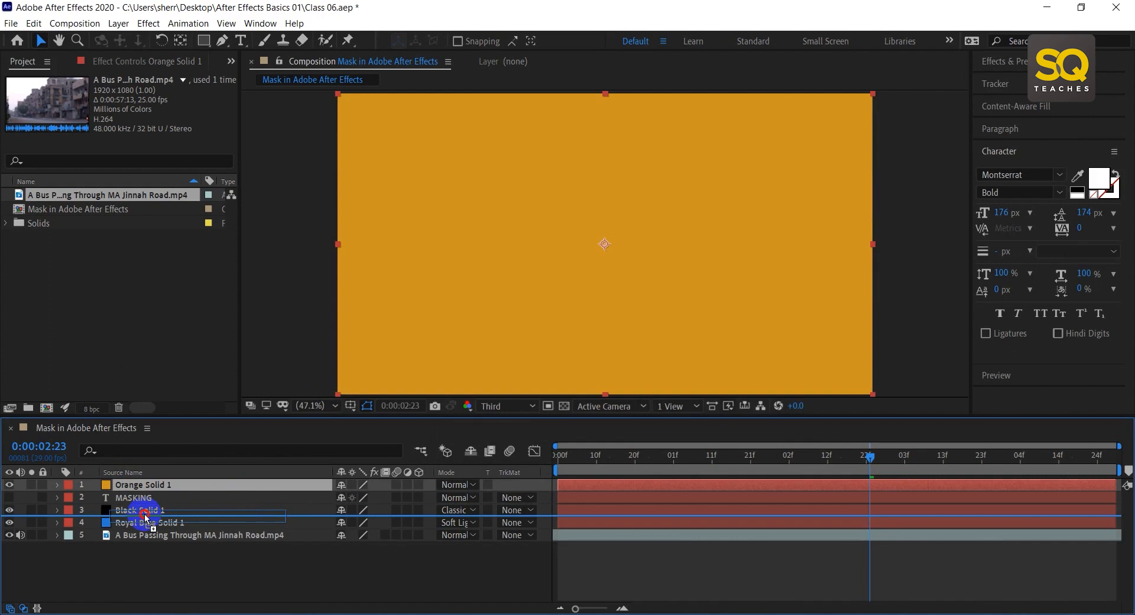
pyautogui.moveTo(145, 517); pyautogui.dragTo(153, 499)
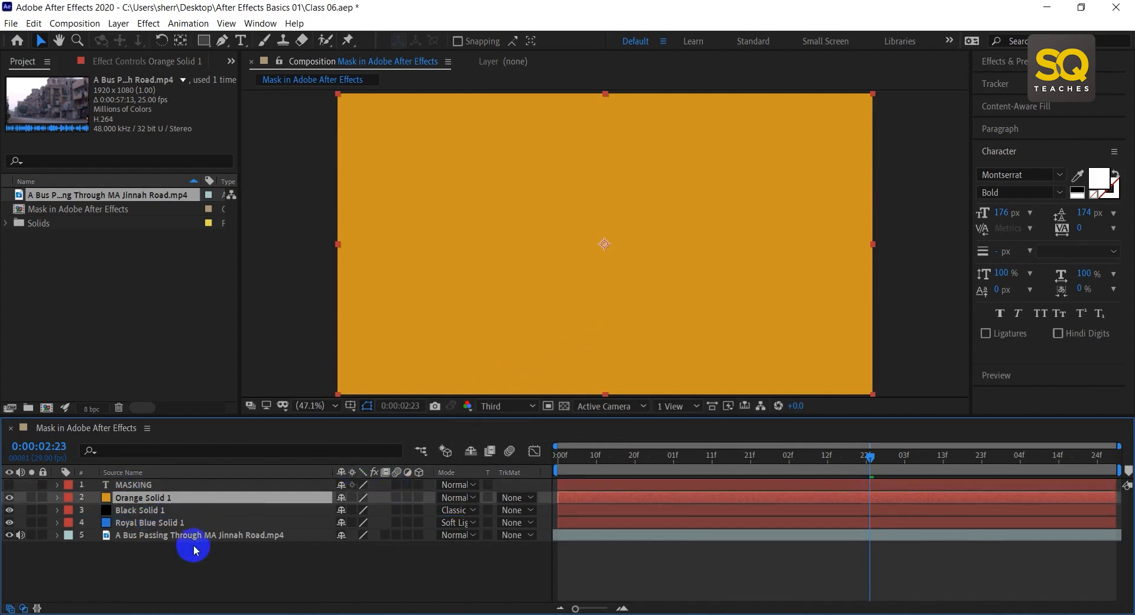
pyautogui.moveTo(148, 497)
pyautogui.mouseDown()
pyautogui.moveTo(142, 518)
pyautogui.moveTo(162, 512)
pyautogui.mouseUp()
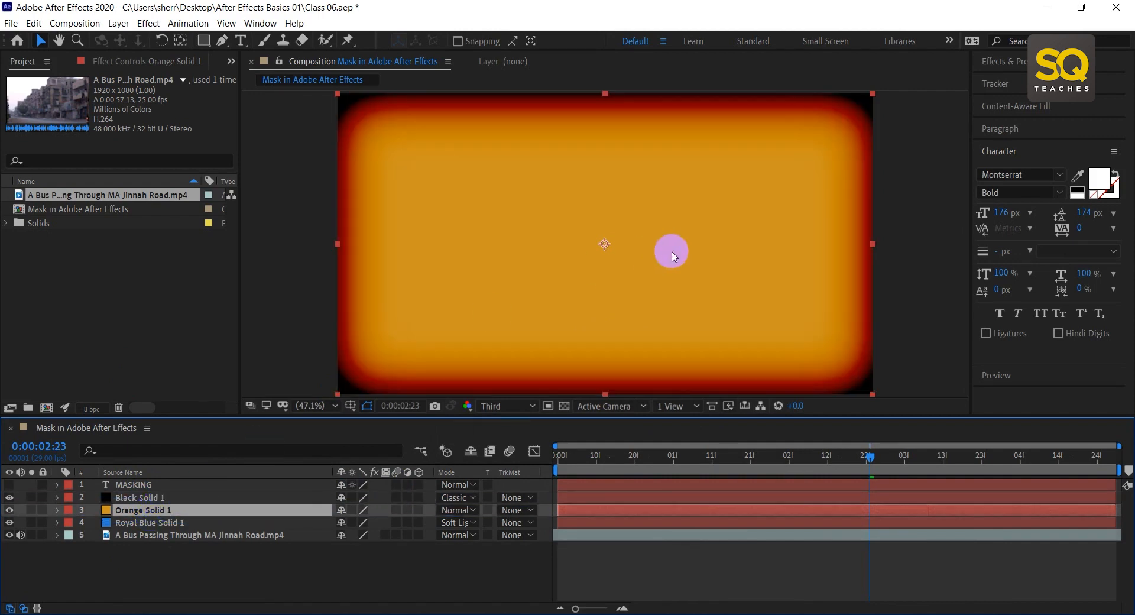
# Step: Draw a closed Pen tool mask on the orange solid, running diagonally from the lower left to beyond the upper-right corner and around below the frame
pyautogui.press(',')
pyautogui.press(',')
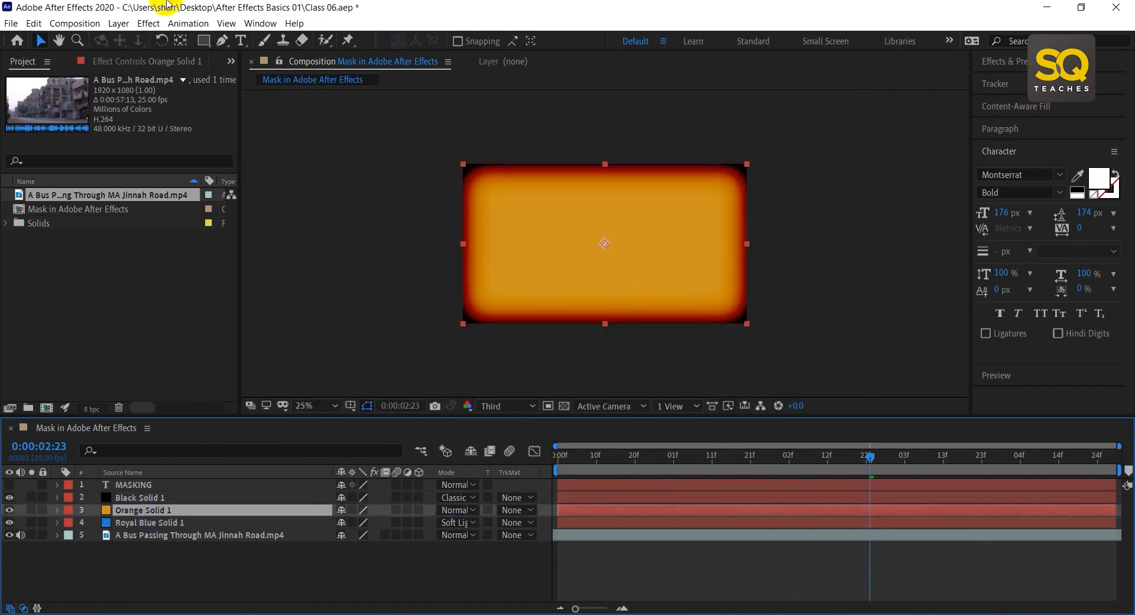
pyautogui.click(229, 46)
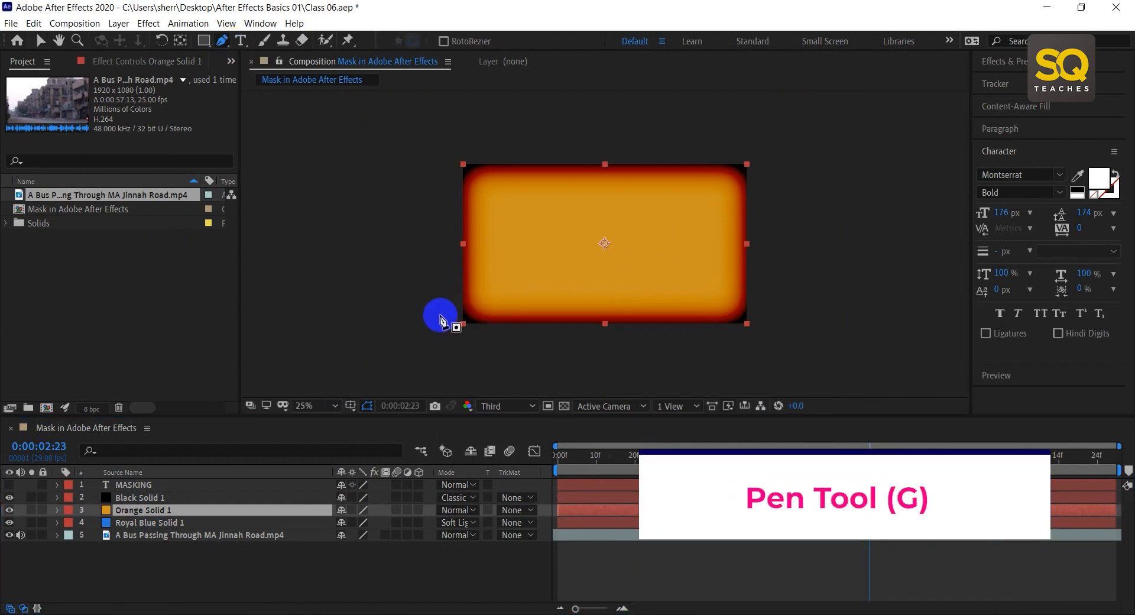
pyautogui.click(440, 315)
pyautogui.click(495, 288)
pyautogui.click(557, 269)
pyautogui.click(628, 242)
pyautogui.click(683, 211)
pyautogui.click(746, 161)
pyautogui.click(785, 137)
pyautogui.click(784, 351)
pyautogui.click(534, 355)
pyautogui.click(441, 351)
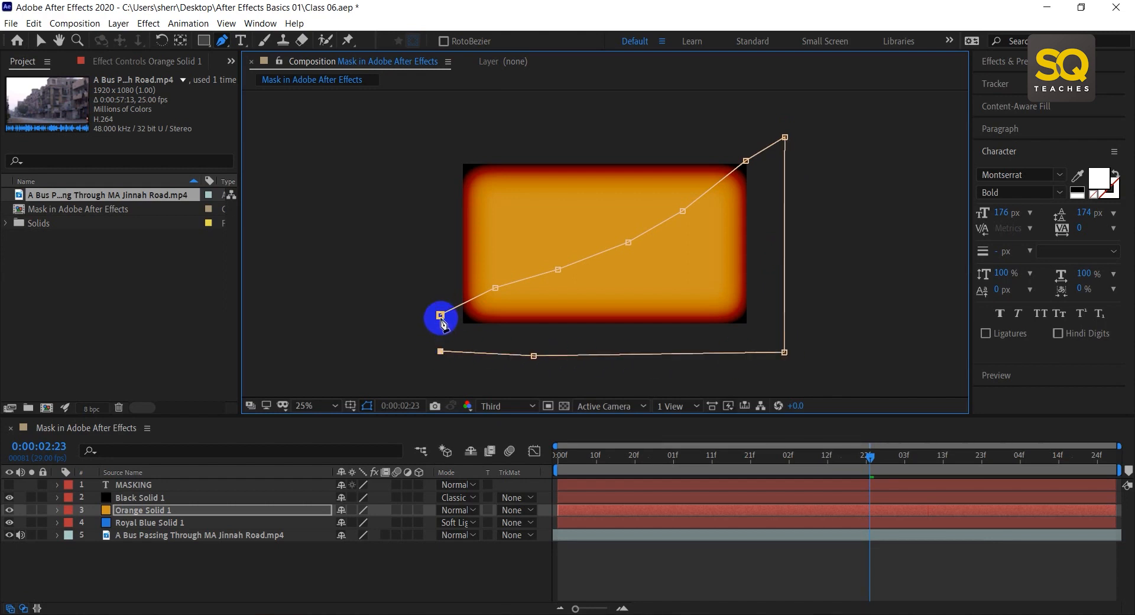
pyautogui.click(440, 315)
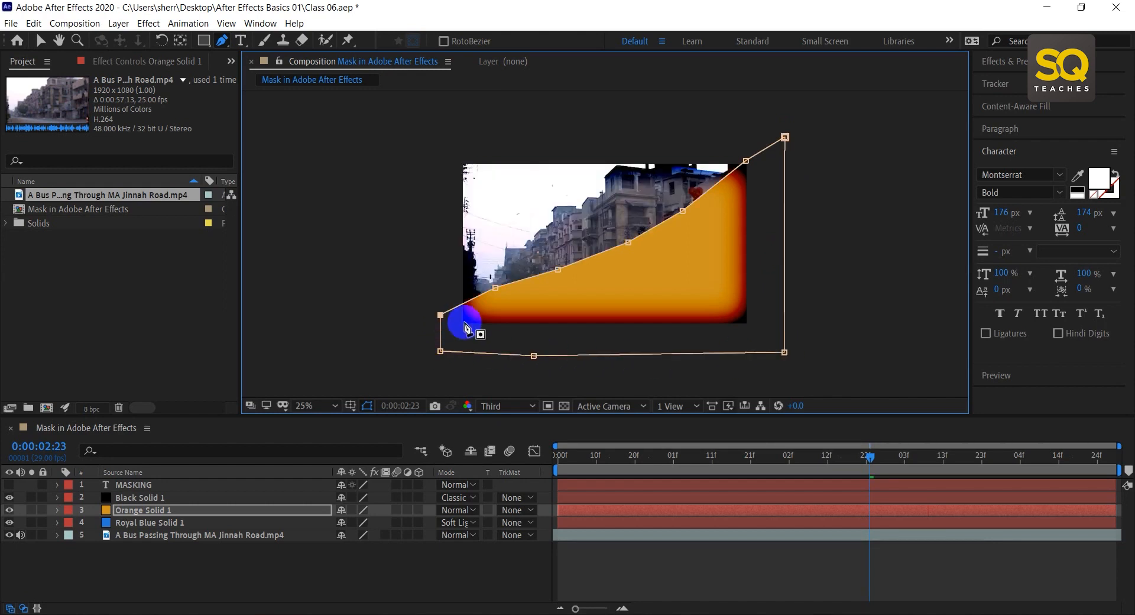
# Step: Reshape the upper edge of the orange solid's mask to follow the rooftops, adding points between the existing ones
pyautogui.moveTo(559, 269); pyautogui.dragTo(532, 235)
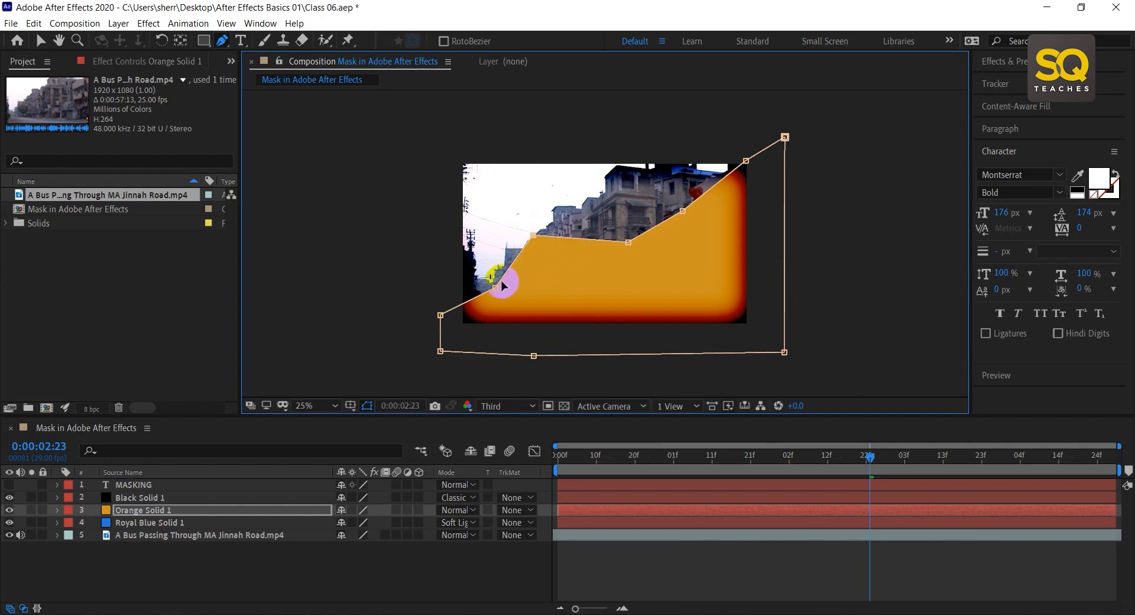
pyautogui.moveTo(495, 287); pyautogui.dragTo(496, 278)
pyautogui.moveTo(628, 242); pyautogui.dragTo(576, 201)
pyautogui.moveTo(685, 213); pyautogui.dragTo(621, 163)
pyautogui.click(505, 253)
pyautogui.moveTo(554, 222); pyautogui.dragTo(554, 211)
pyautogui.moveTo(534, 237)
pyautogui.mouseDown()
pyautogui.moveTo(570, 237)
pyautogui.moveTo(539, 236)
pyautogui.mouseUp()
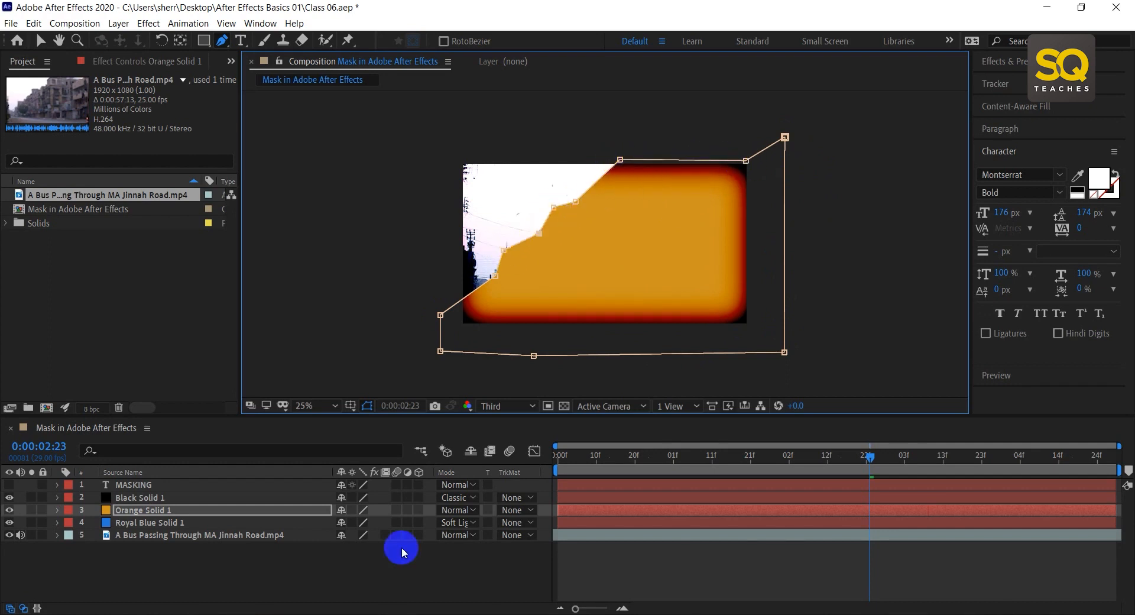
# Step: Set the orange solid's blending mode to Soft Light and its Mask 1 feather to 389 pixels
pyautogui.click(456, 510)
pyautogui.click(523, 343)
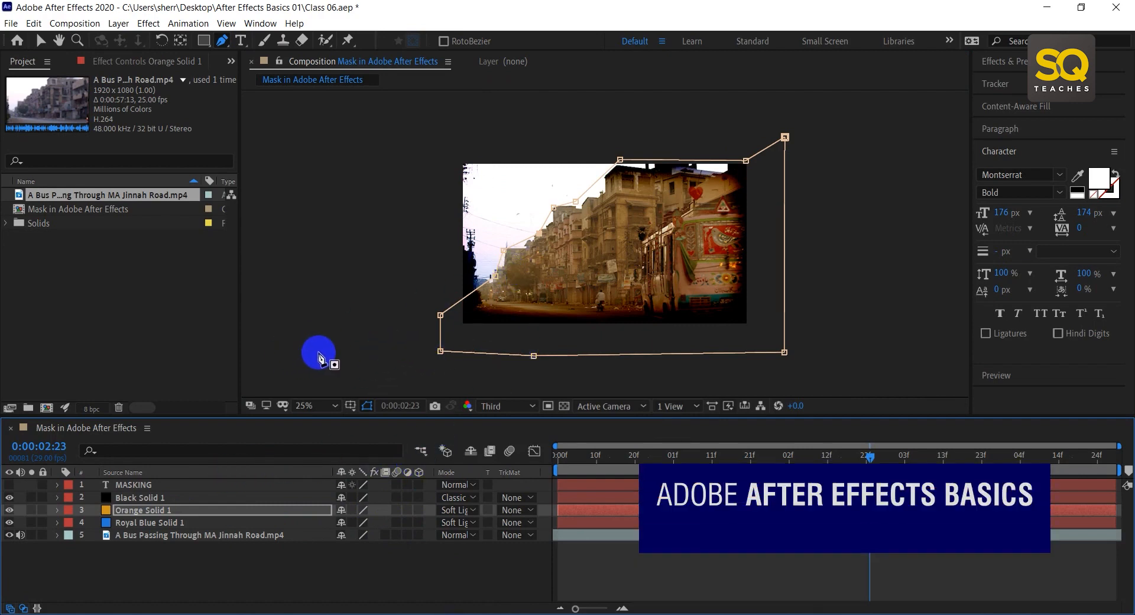
pyautogui.press('f')
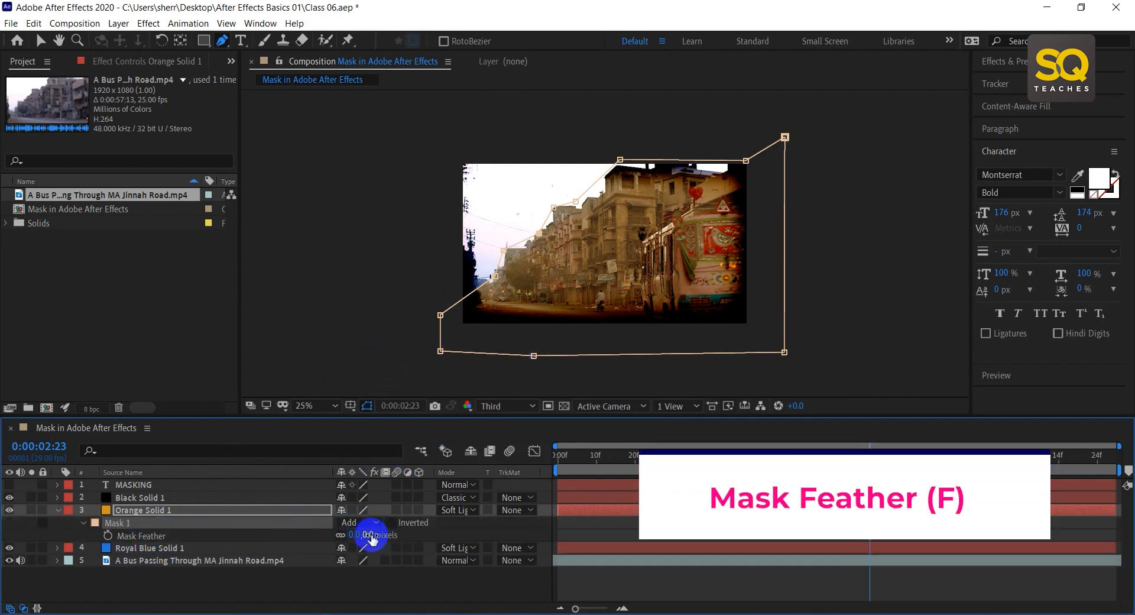
pyautogui.moveTo(367, 534); pyautogui.dragTo(646, 525)
pyautogui.click(658, 524)
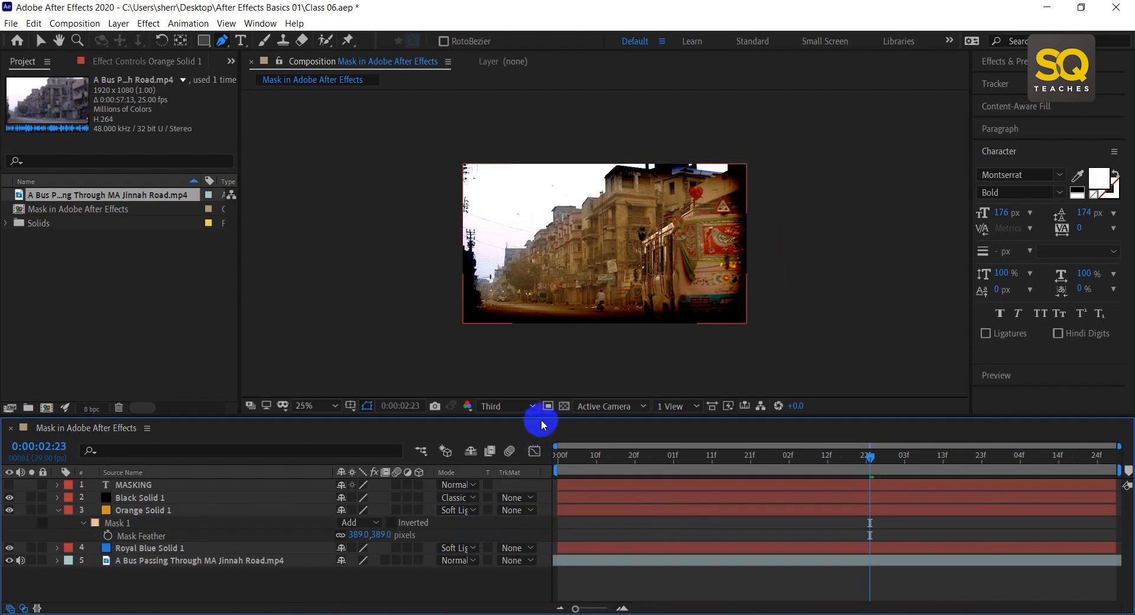
# Step: Fit the composition in the viewer and reduce the orange solid's opacity to 58%
pyautogui.click(328, 405)
pyautogui.click(342, 161)
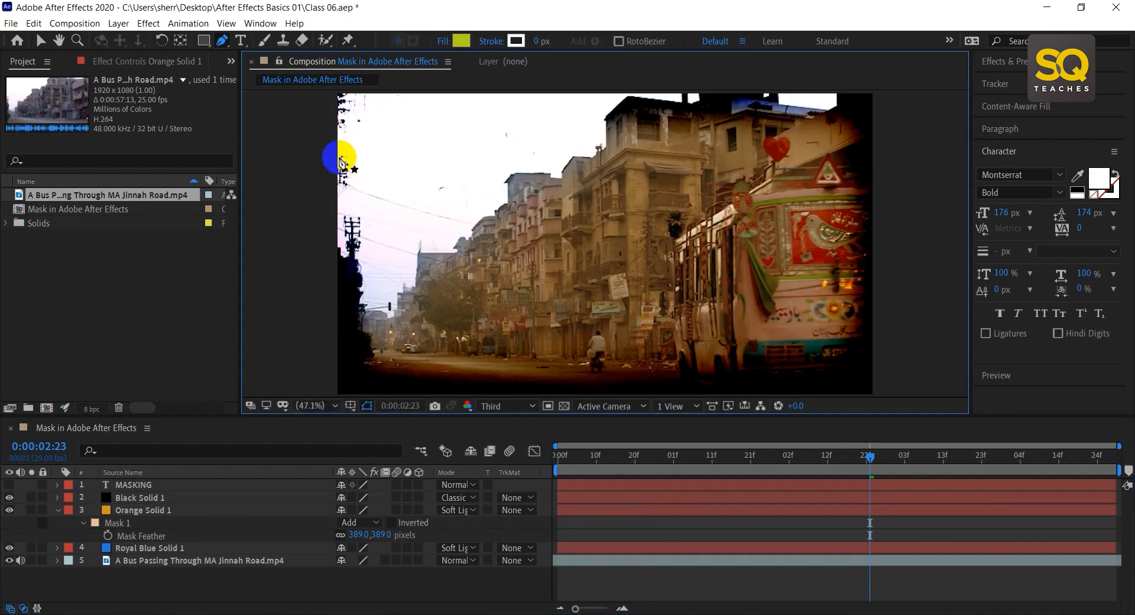
pyautogui.click(179, 510)
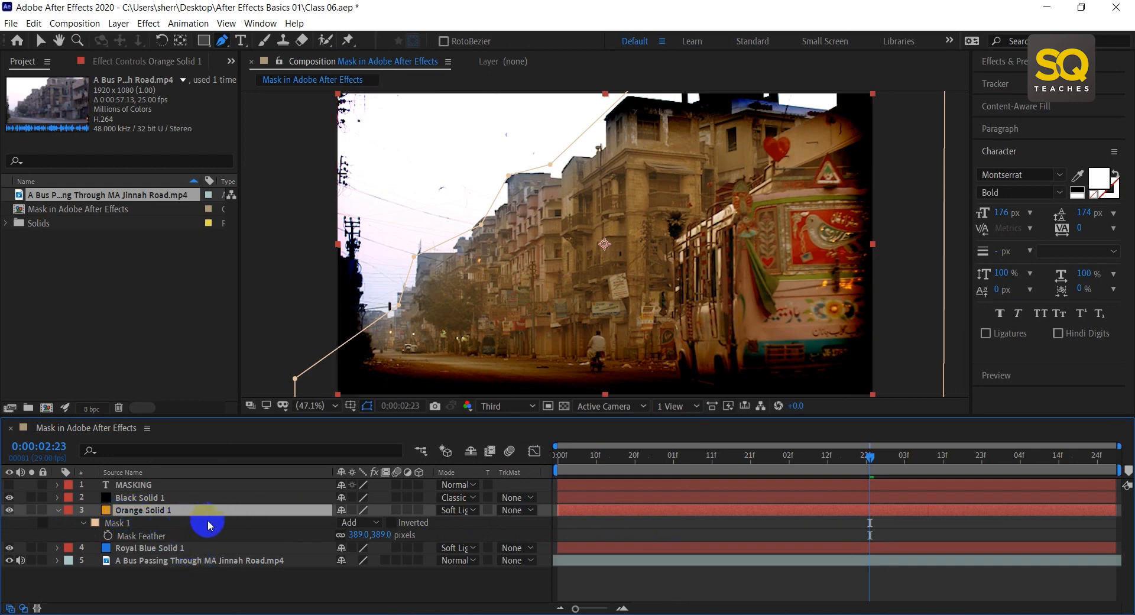
pyautogui.press('t')
pyautogui.moveTo(329, 524); pyautogui.dragTo(308, 523)
pyautogui.click(575, 577)
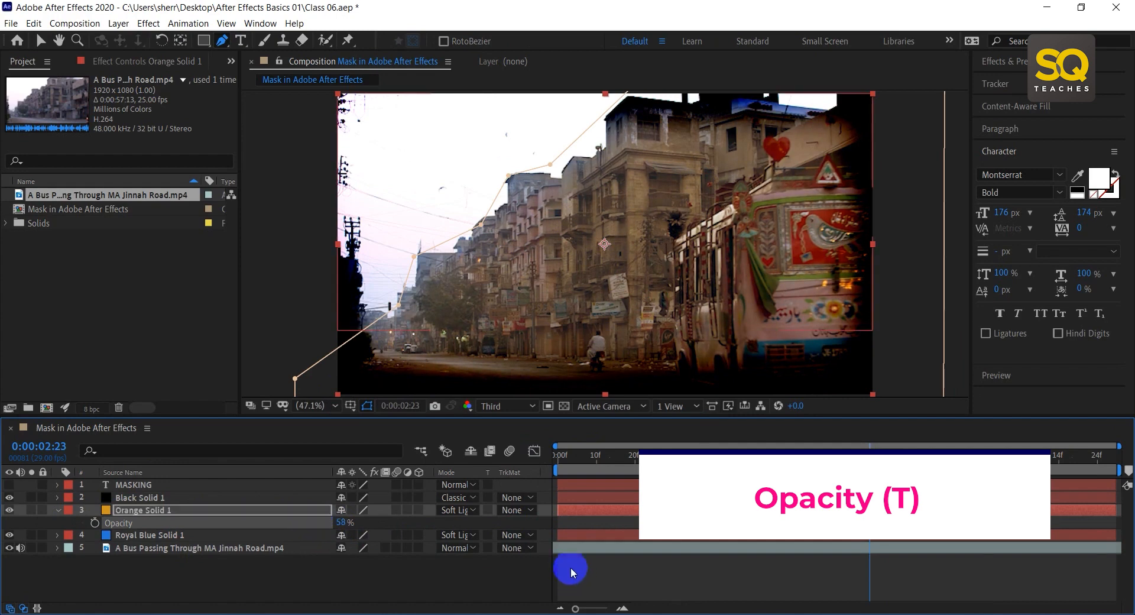
# Step: Play the composition from the beginning and inspect the graded footage at 0:00:00:19 and 0:00:02:00
pyautogui.click(548, 459)
pyautogui.press('space')
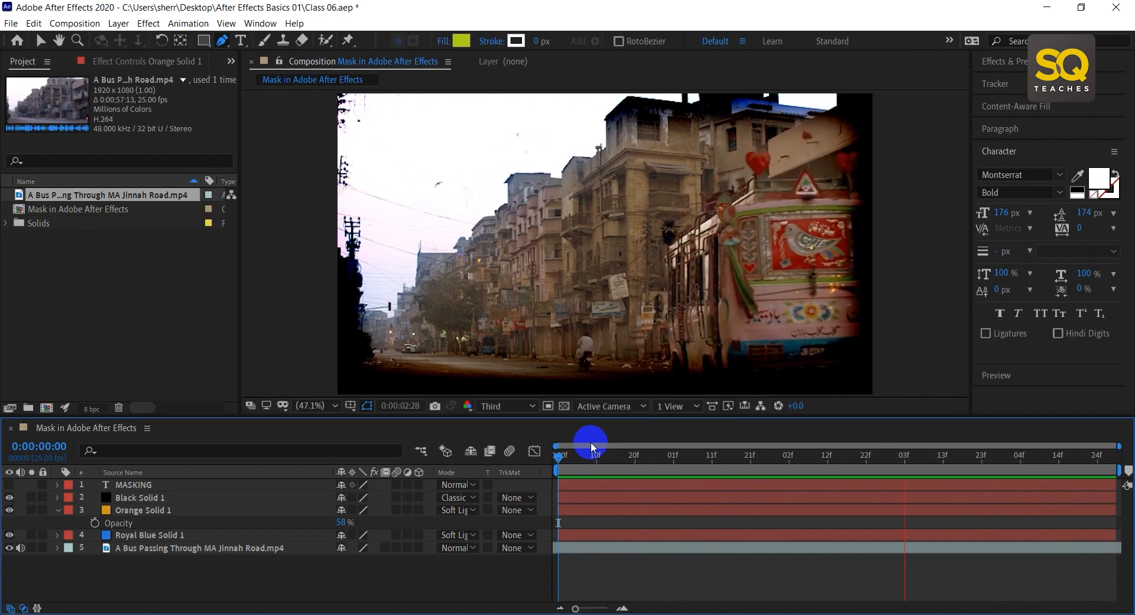
pyautogui.click(630, 456)
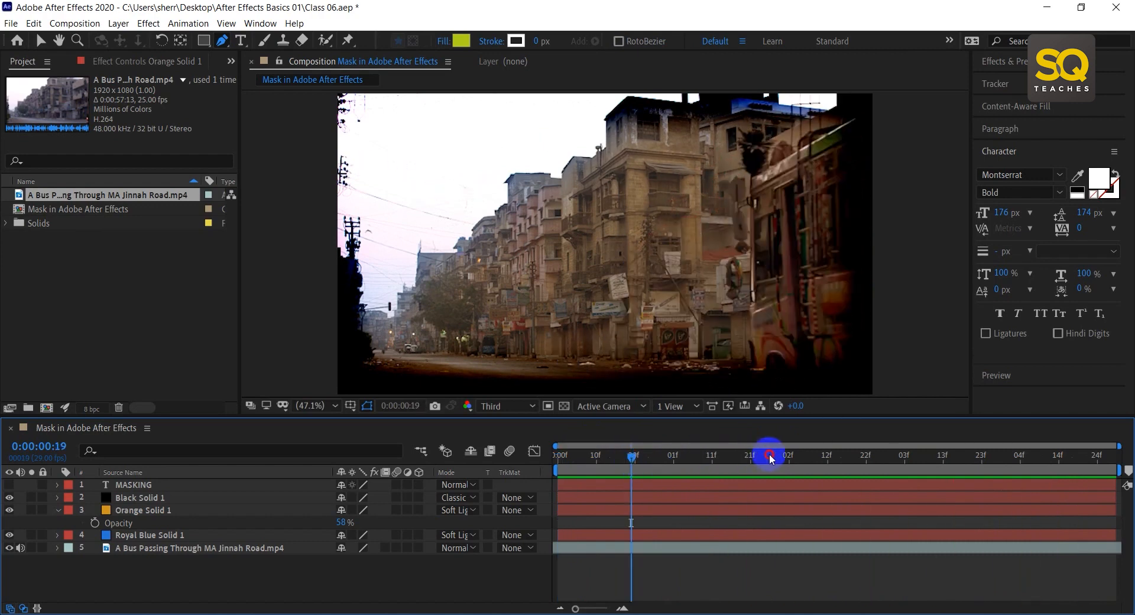
pyautogui.click(770, 457)
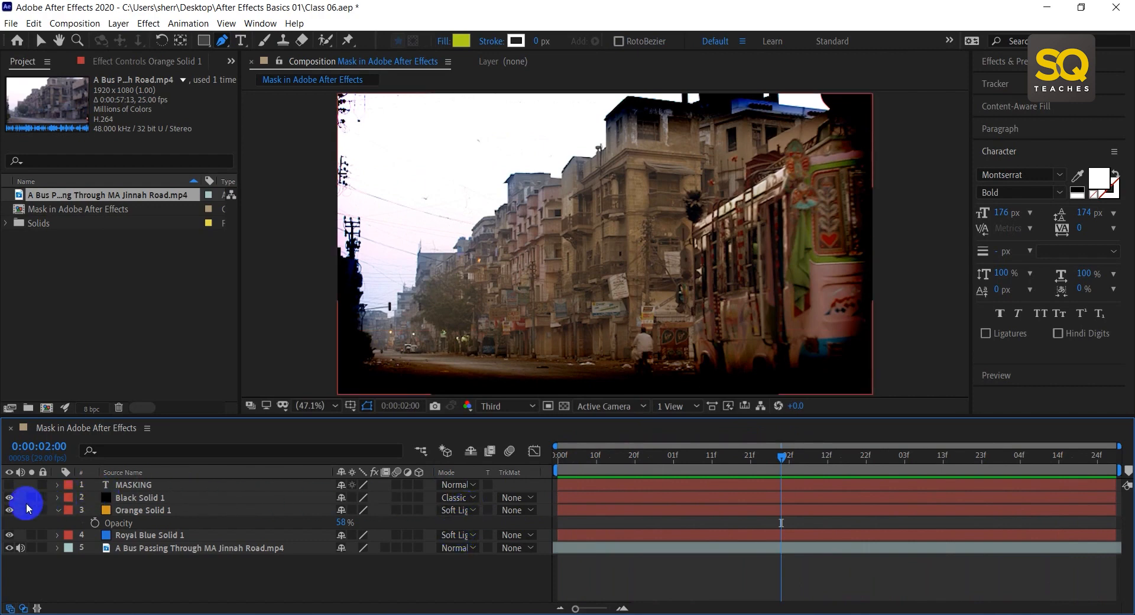
# Step: Hide the black, orange and blue solids to compare with the original footage, and show them again
pyautogui.moveTo(11, 499); pyautogui.dragTo(9, 510)
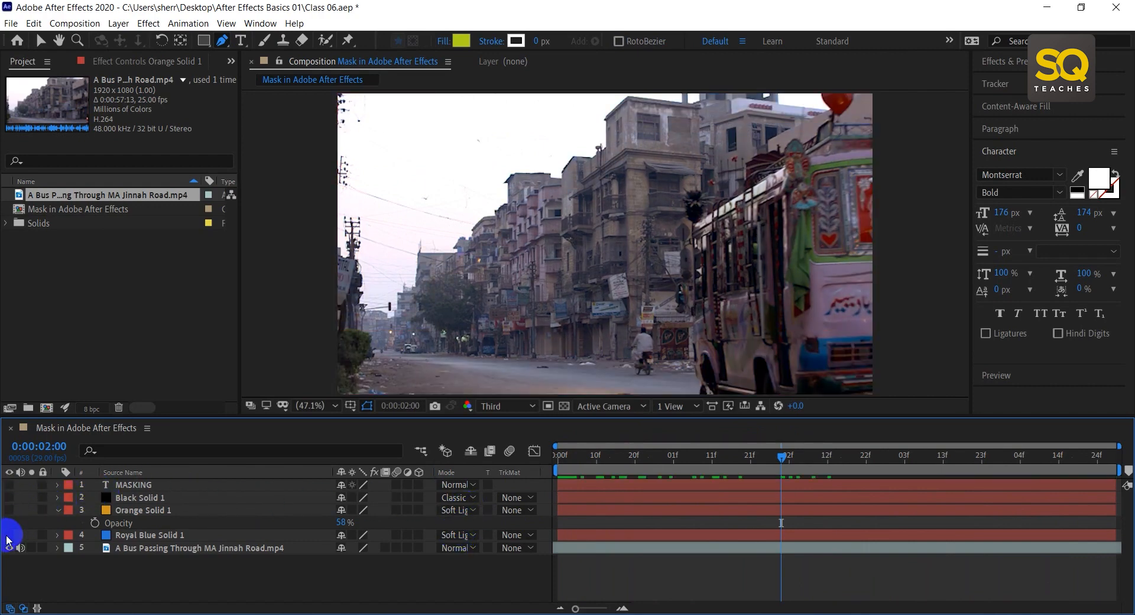
pyautogui.click(9, 510)
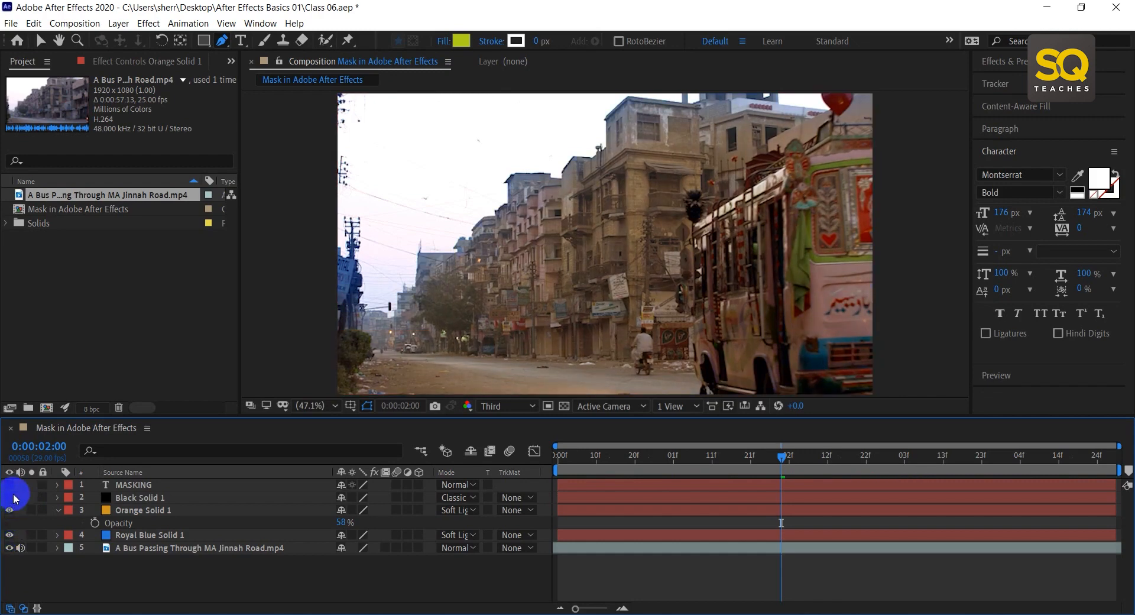
pyautogui.click(10, 500)
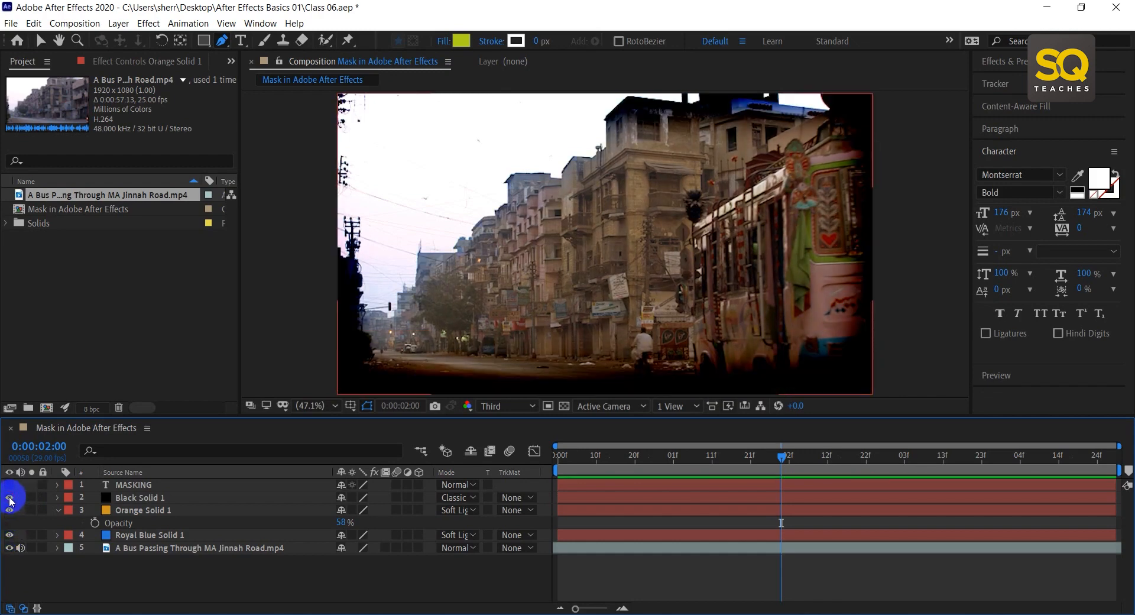
# Step: Show the MASKING text layer and preview its mask animation over the graded footage from the first frame
pyautogui.click(596, 462)
pyautogui.moveTo(600, 460); pyautogui.dragTo(546, 456)
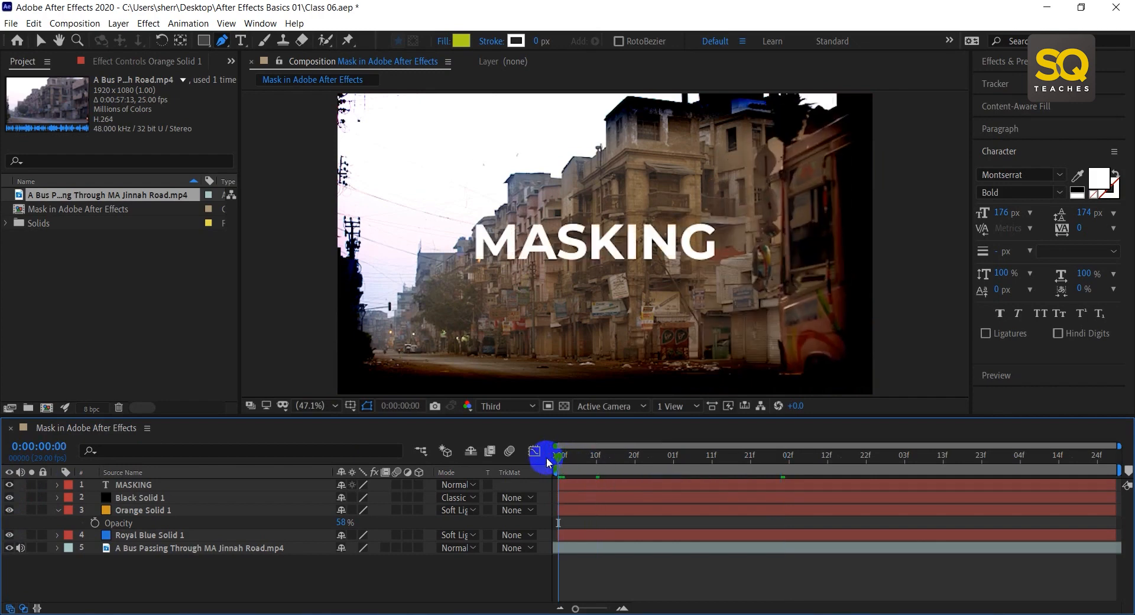
pyautogui.press('space')
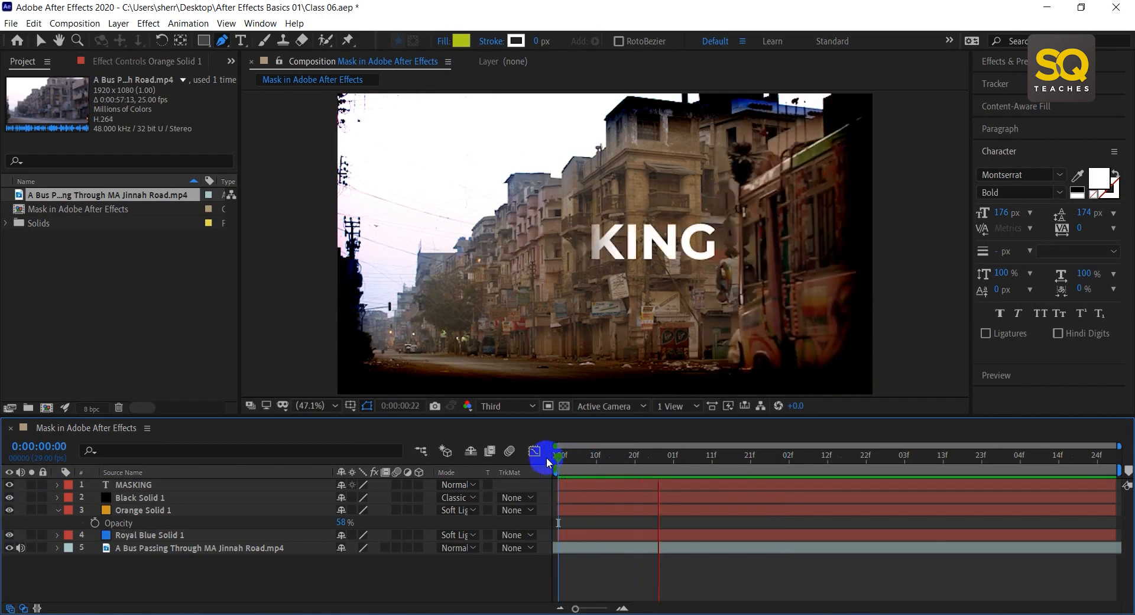
pyautogui.click(657, 465)
pyautogui.moveTo(891, 461); pyautogui.dragTo(706, 466)
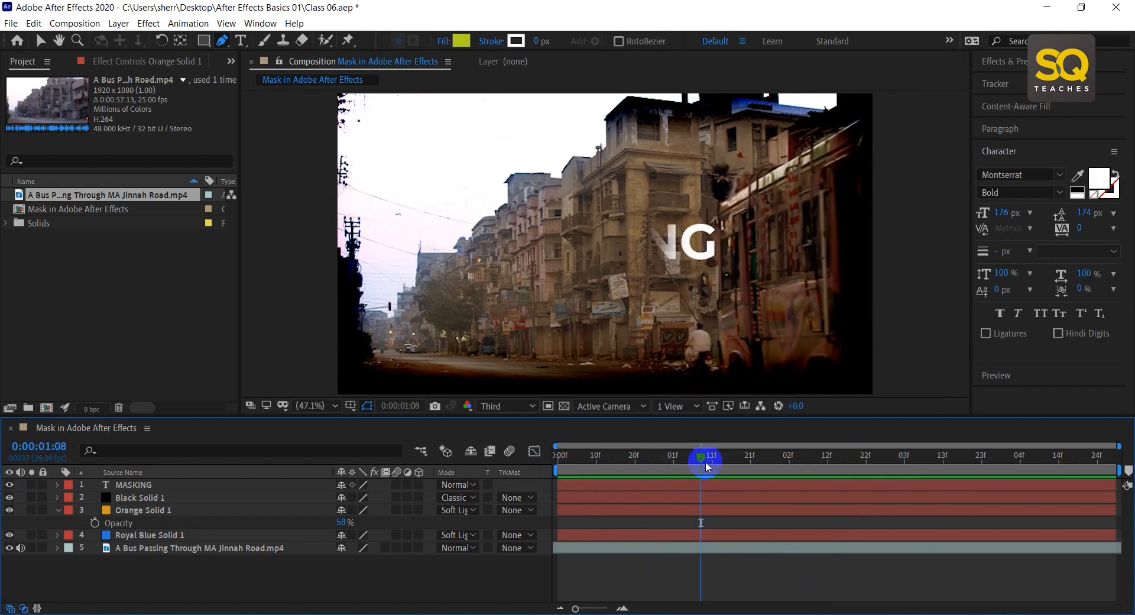